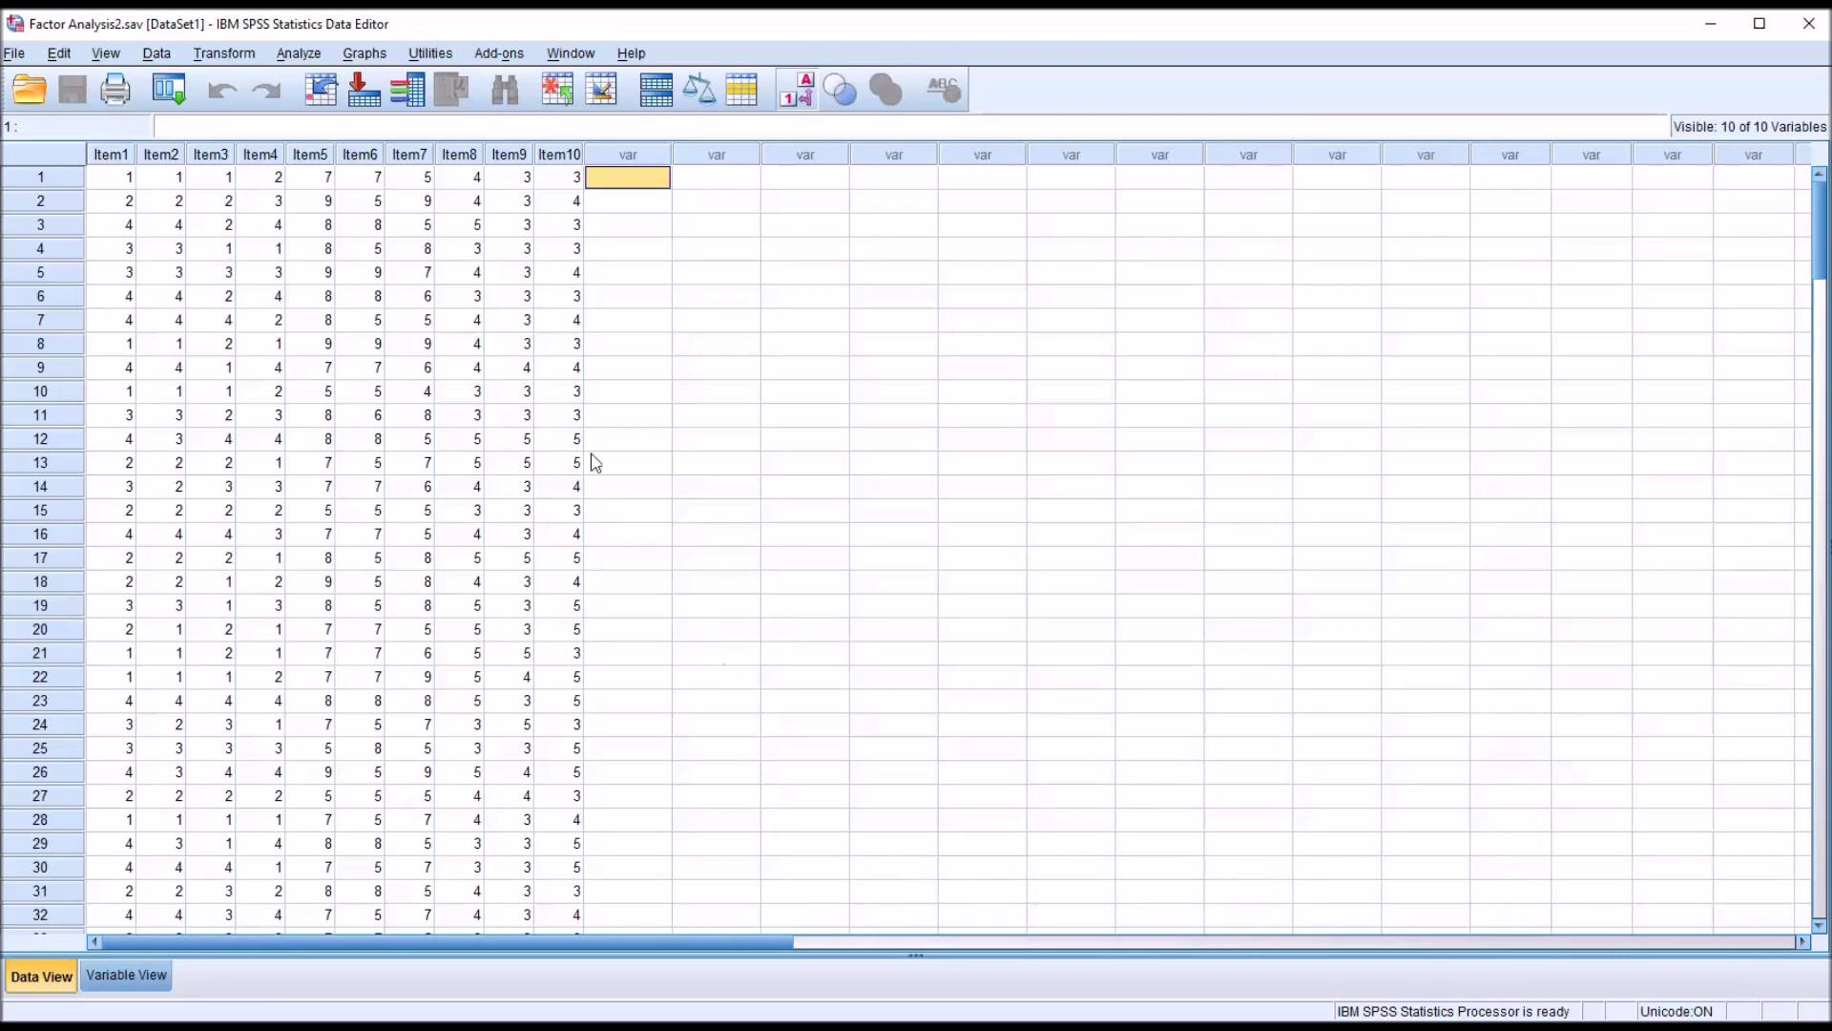
Select the Item1 and Item10 columns and row 1 item values, then clear the selection.
{"action": "left_click", "coordinate": [107, 158]}
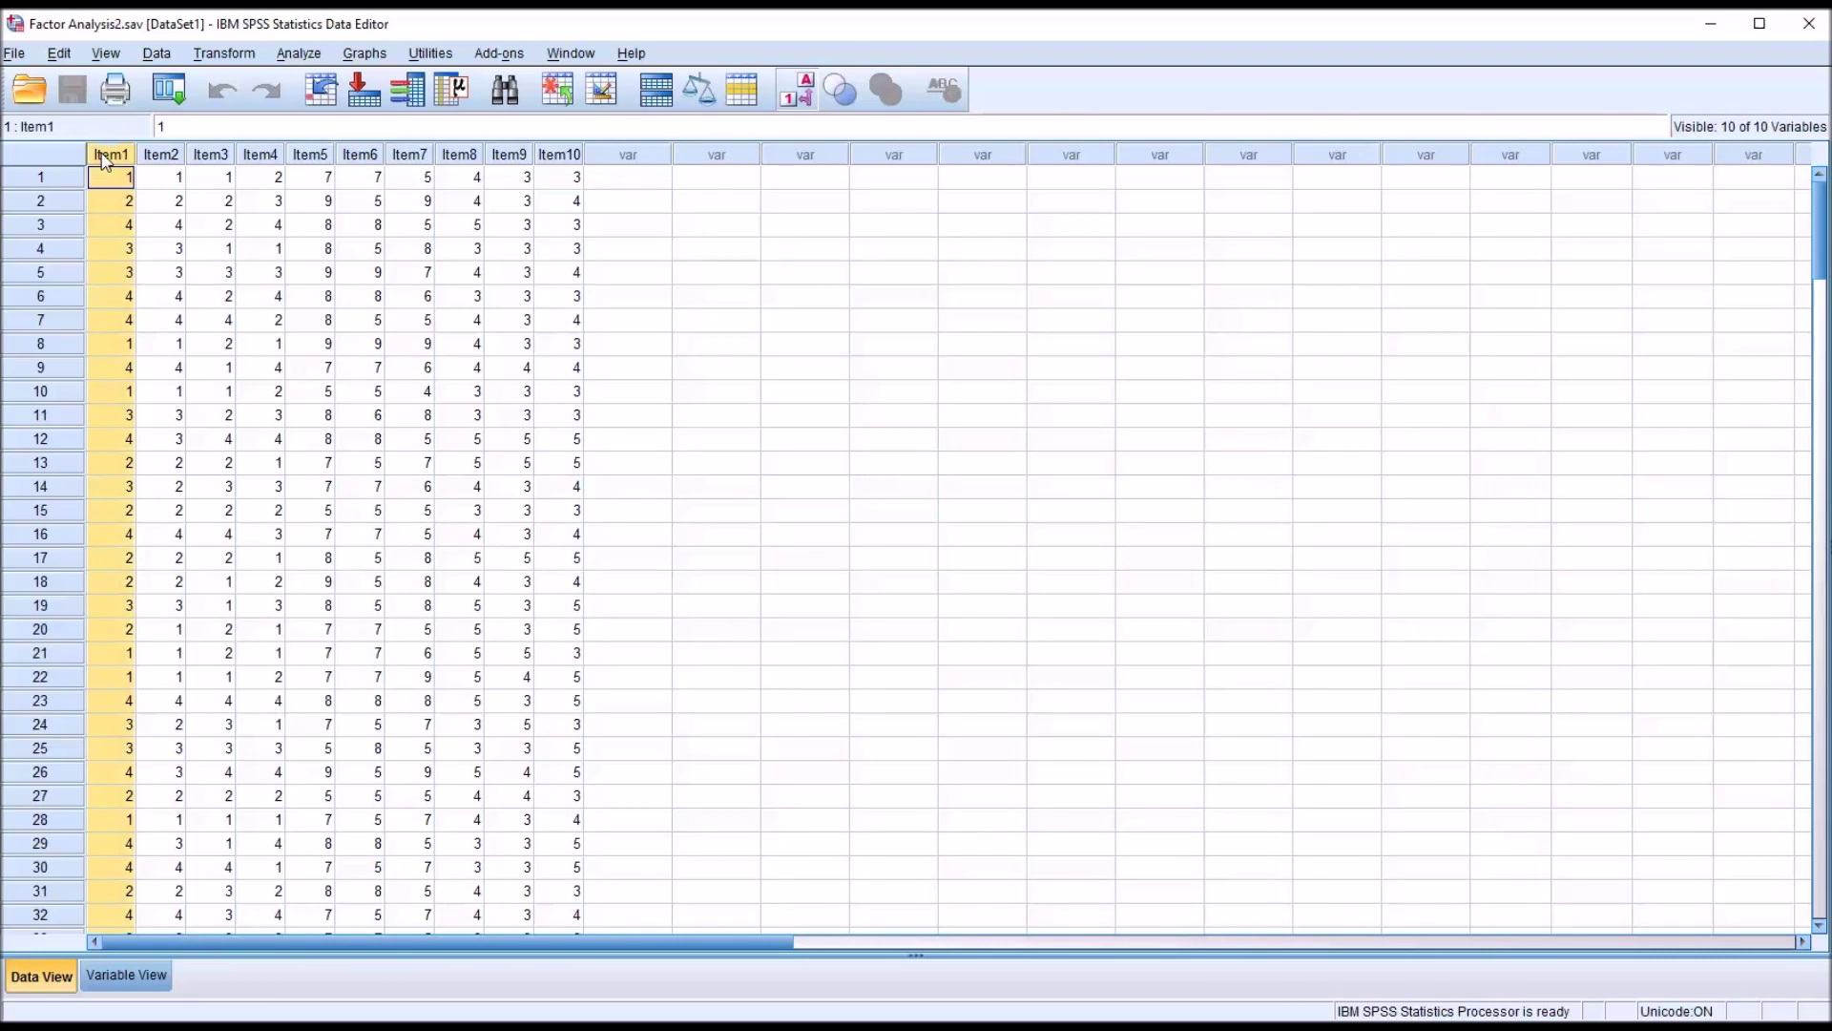
{"action": "left_click", "coordinate": [556, 157]}
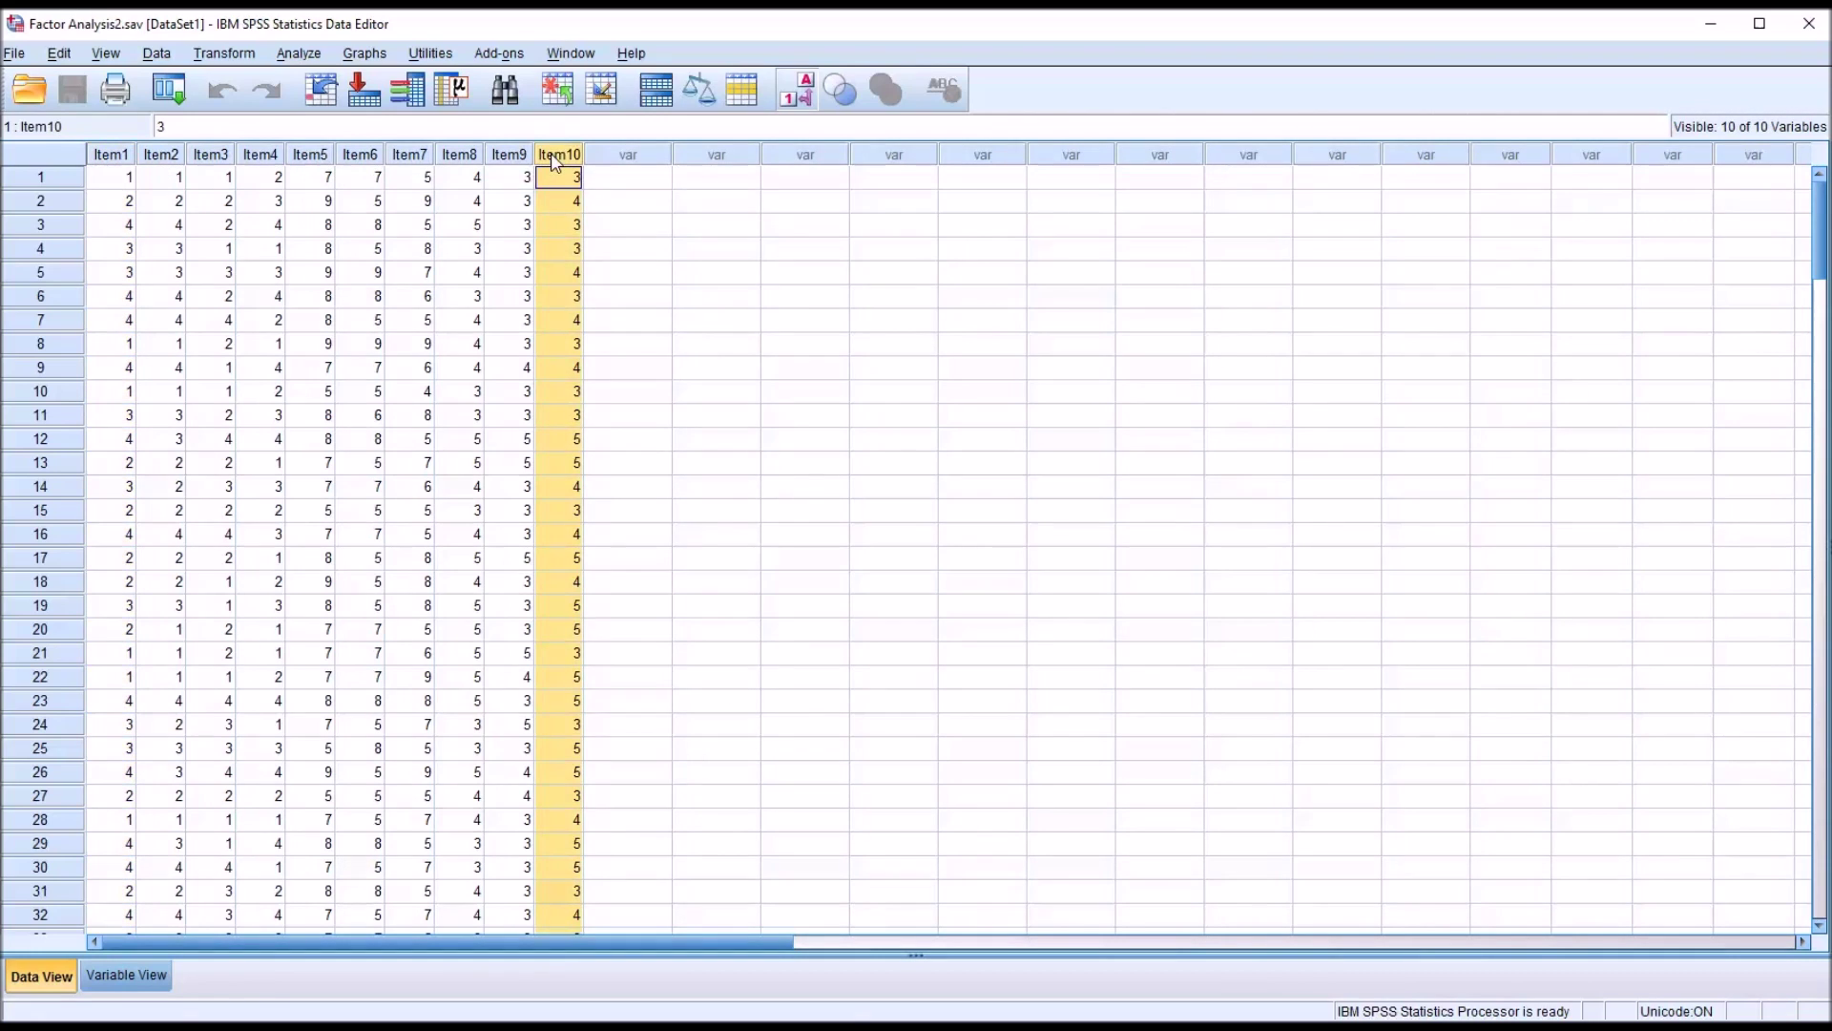
{"action": "left_click", "coordinate": [615, 180]}
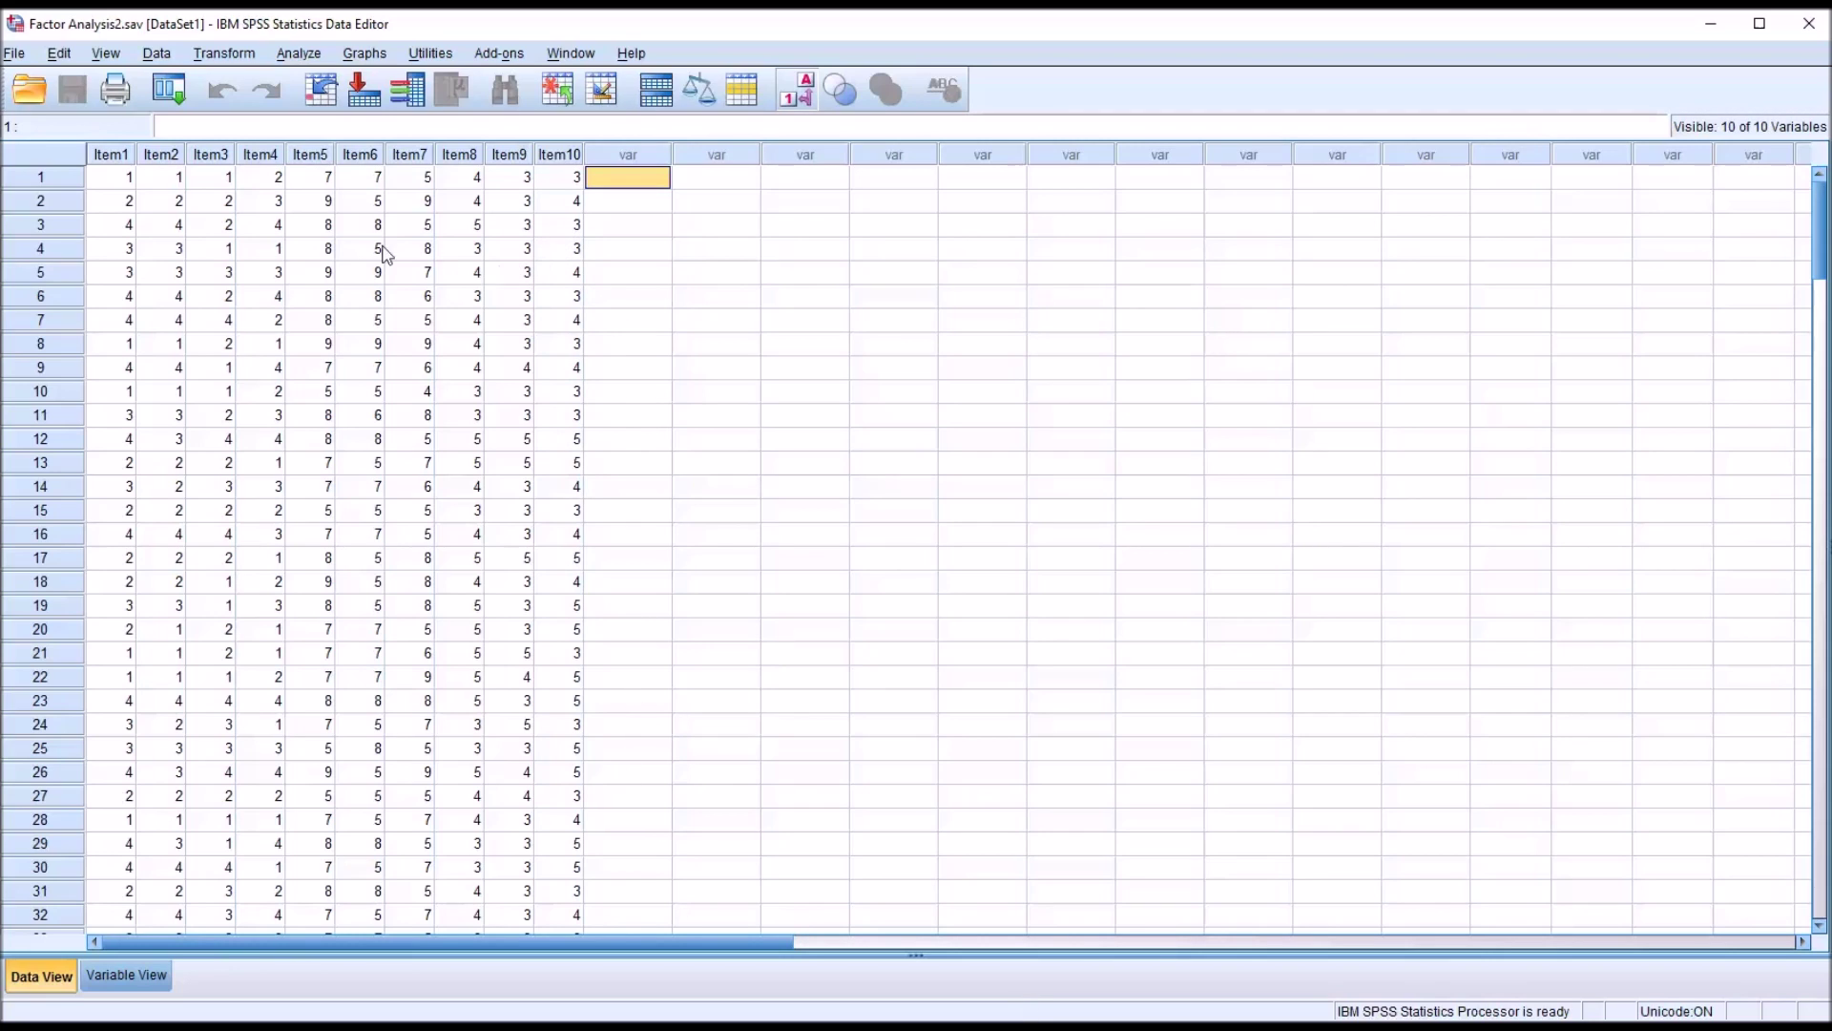
{"action": "left_click_drag", "start_coordinate": [107, 178], "coordinate": [215, 193]}
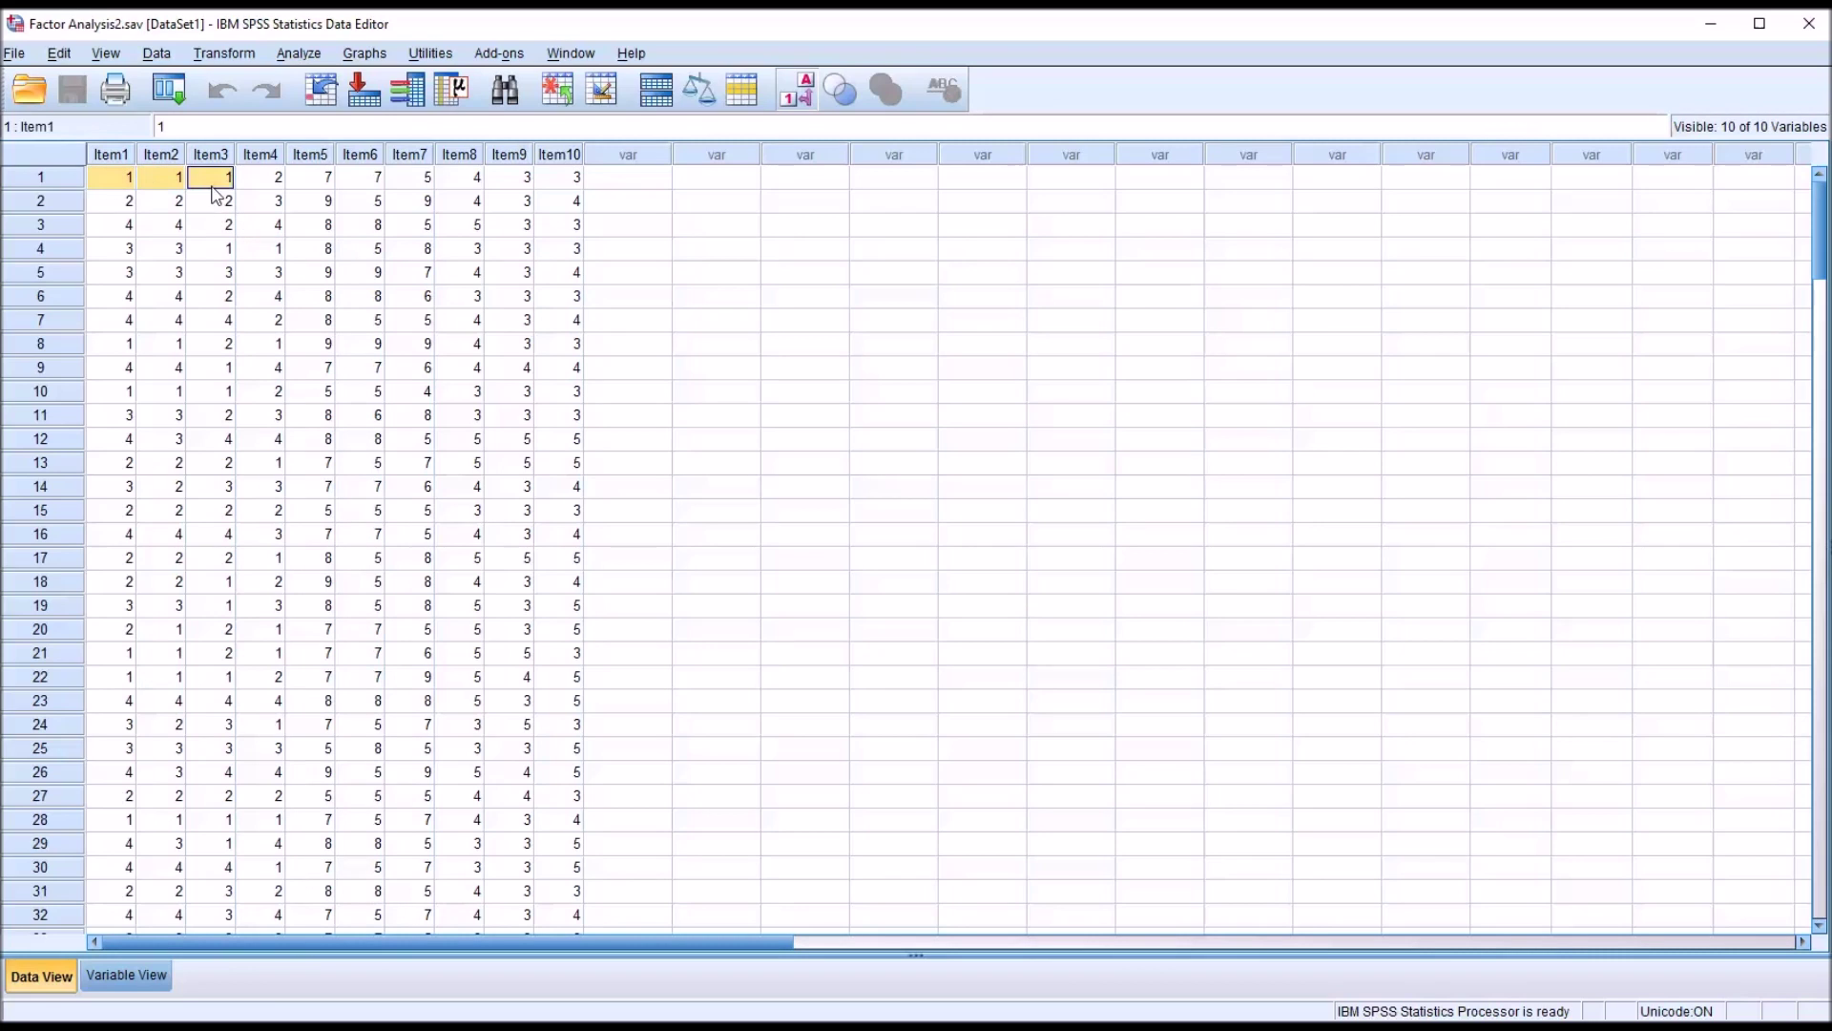
{"action": "left_click_drag", "start_coordinate": [324, 180], "coordinate": [571, 182]}
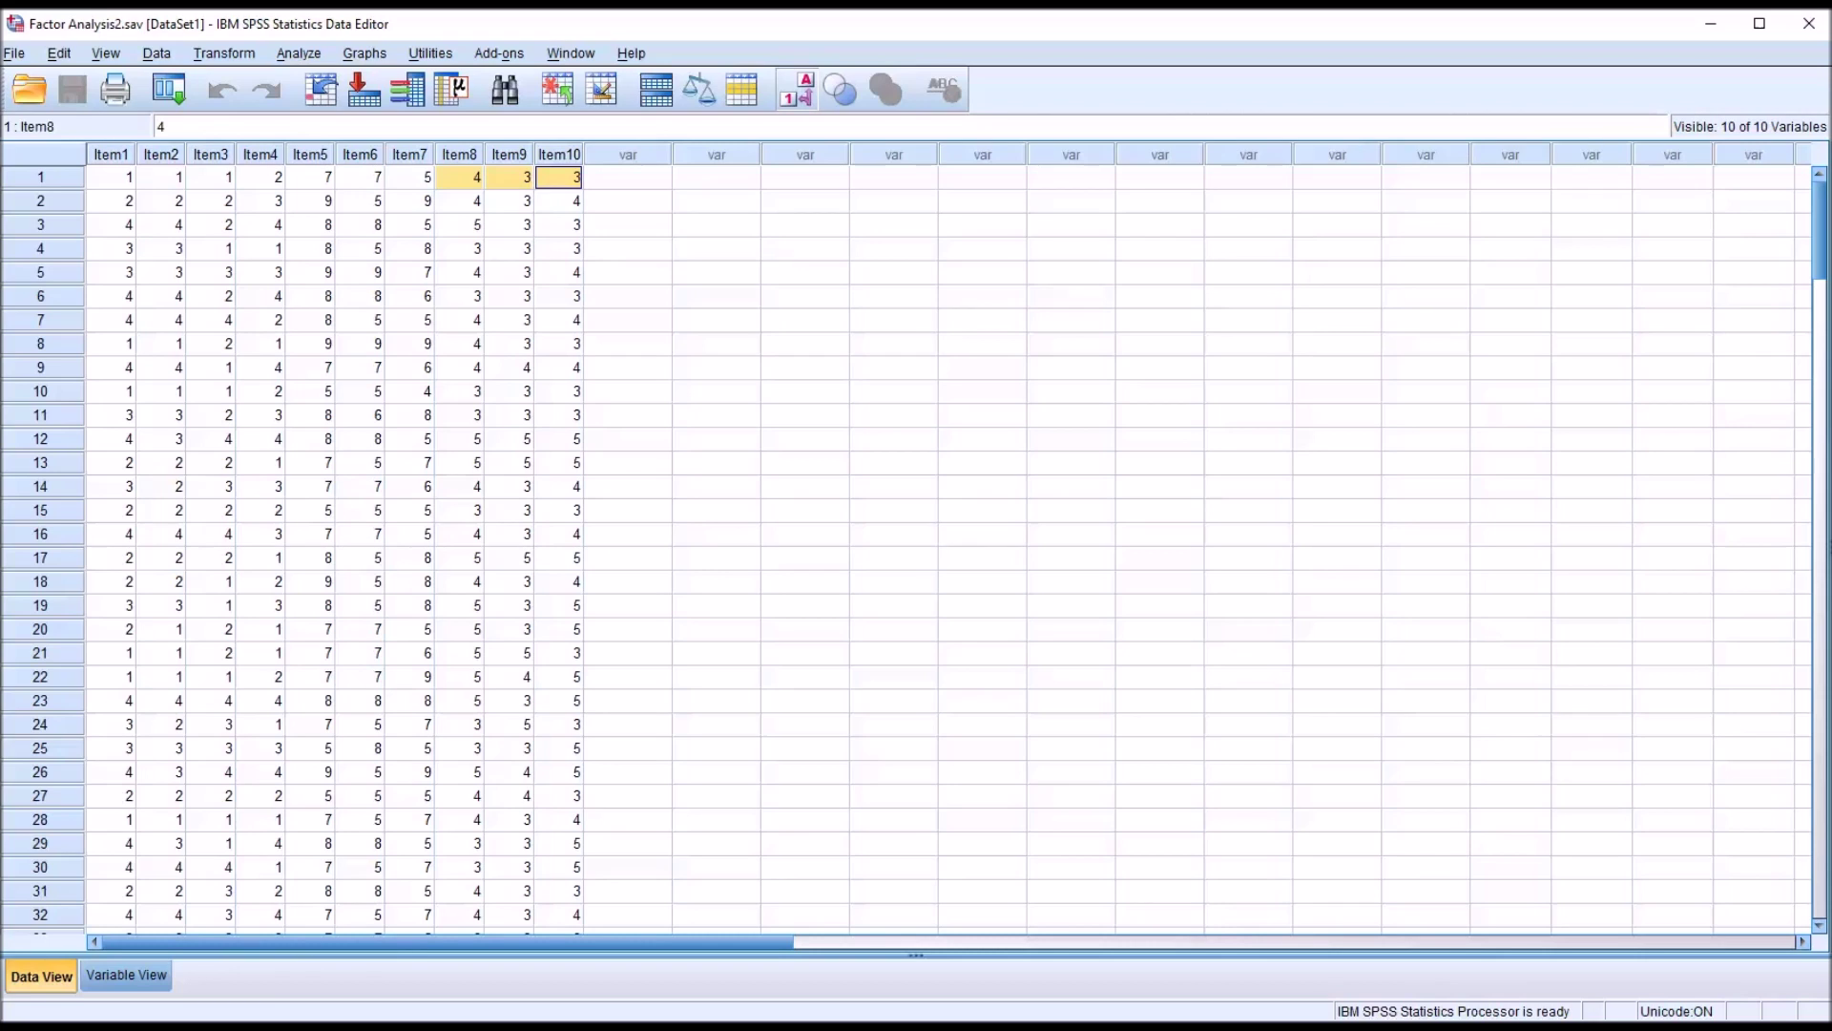
{"action": "left_click", "coordinate": [610, 182]}
Start a new Factor Analysis and move all ten items, Item1–Item10, into Variables.
{"action": "left_click", "coordinate": [293, 55]}
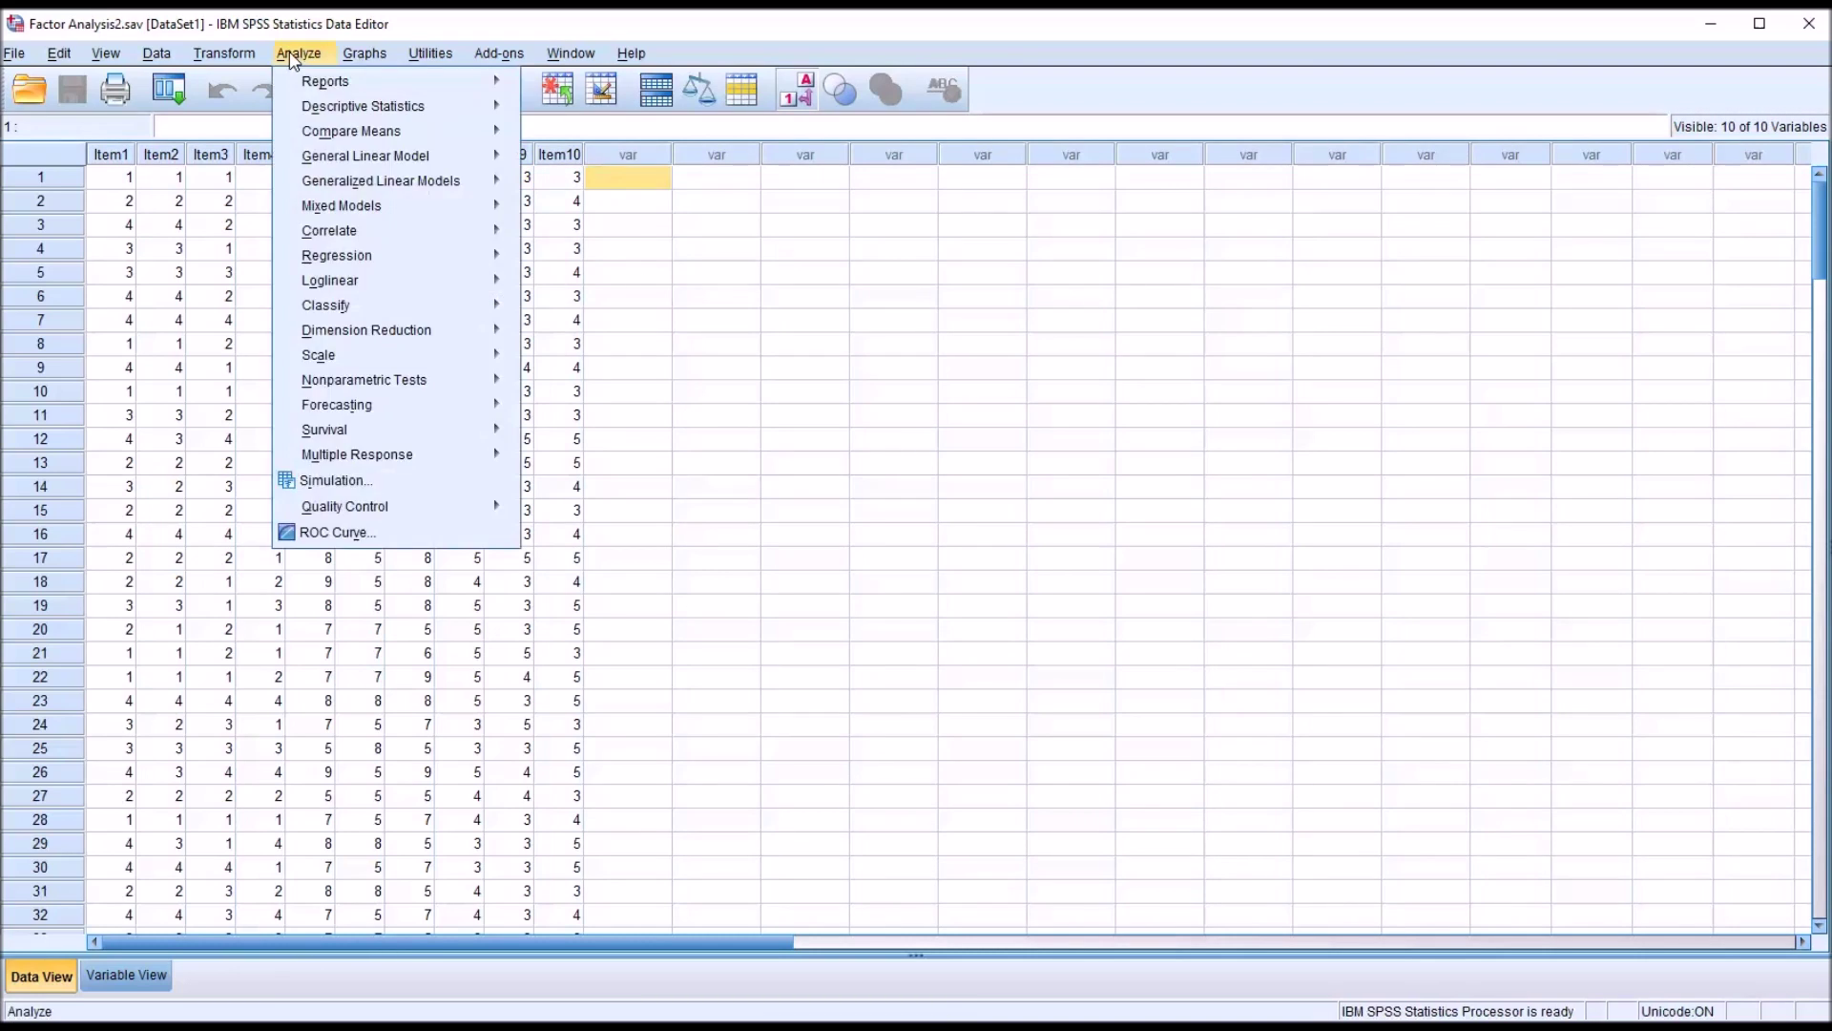
{"action": "mouse_move", "coordinate": [394, 339]}
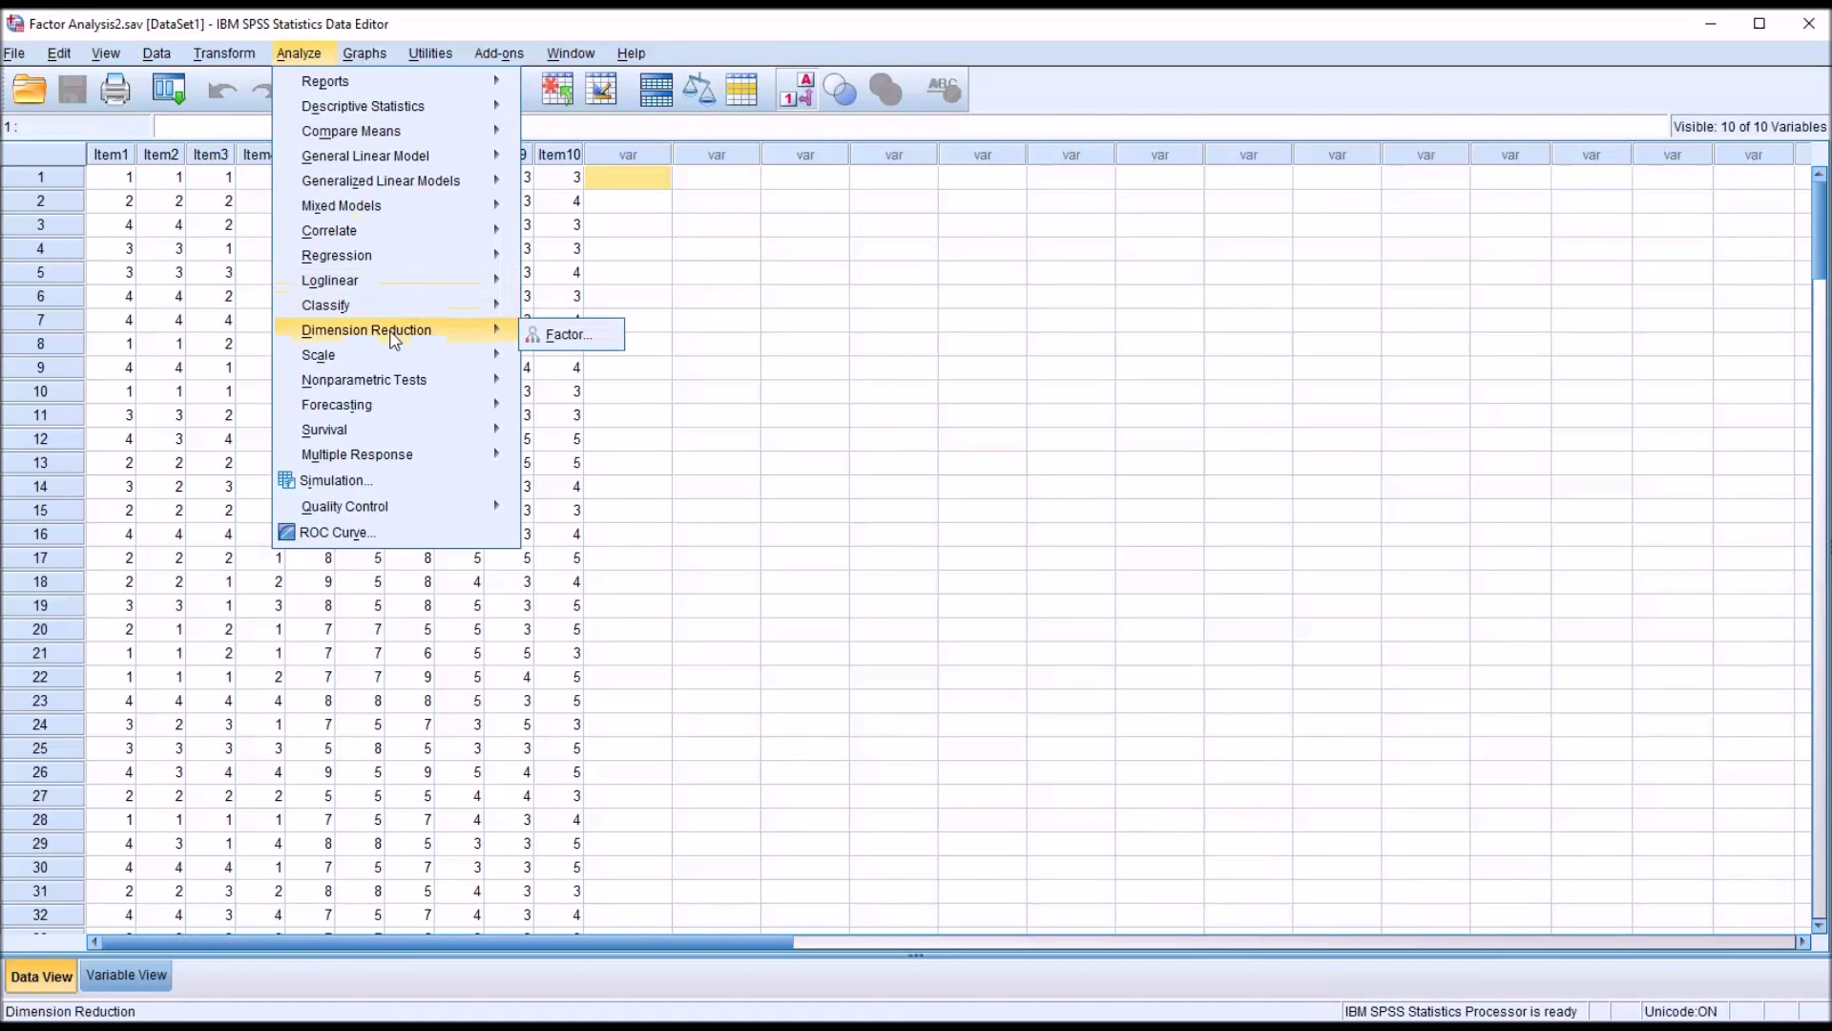
{"action": "left_click", "coordinate": [549, 336]}
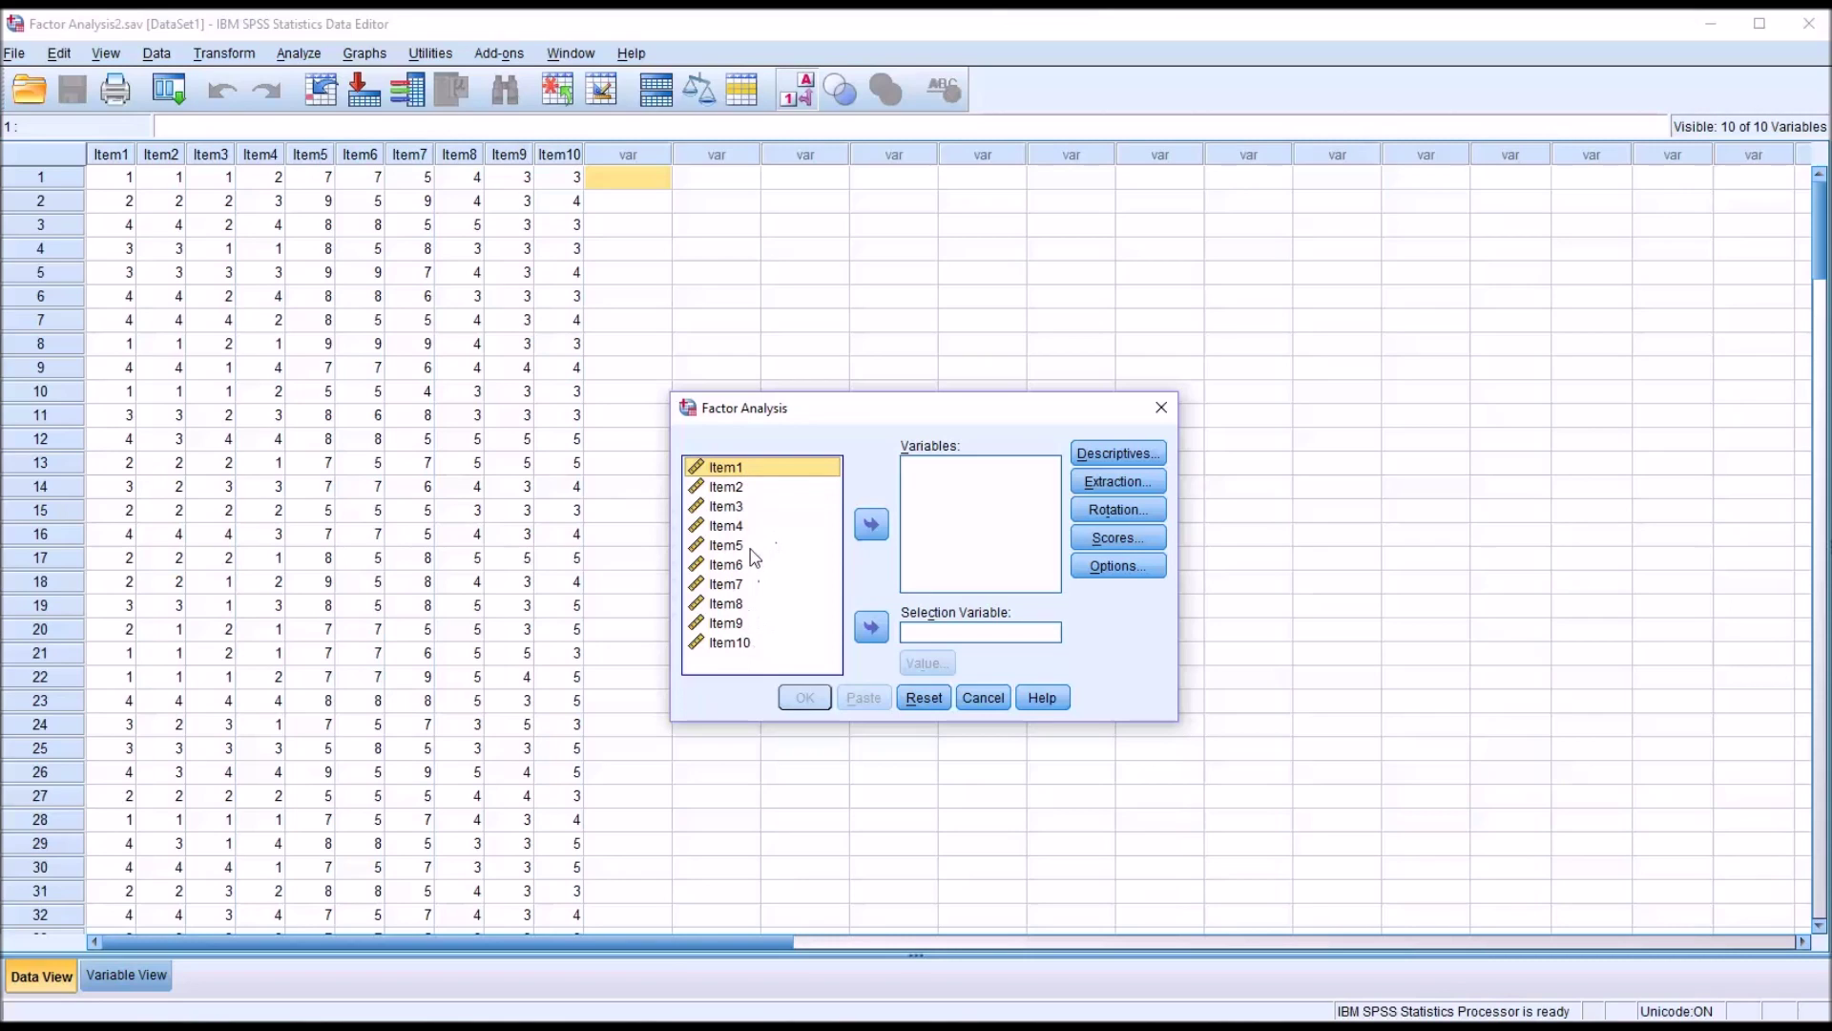
{"action": "key", "text": "ctrl+a"}
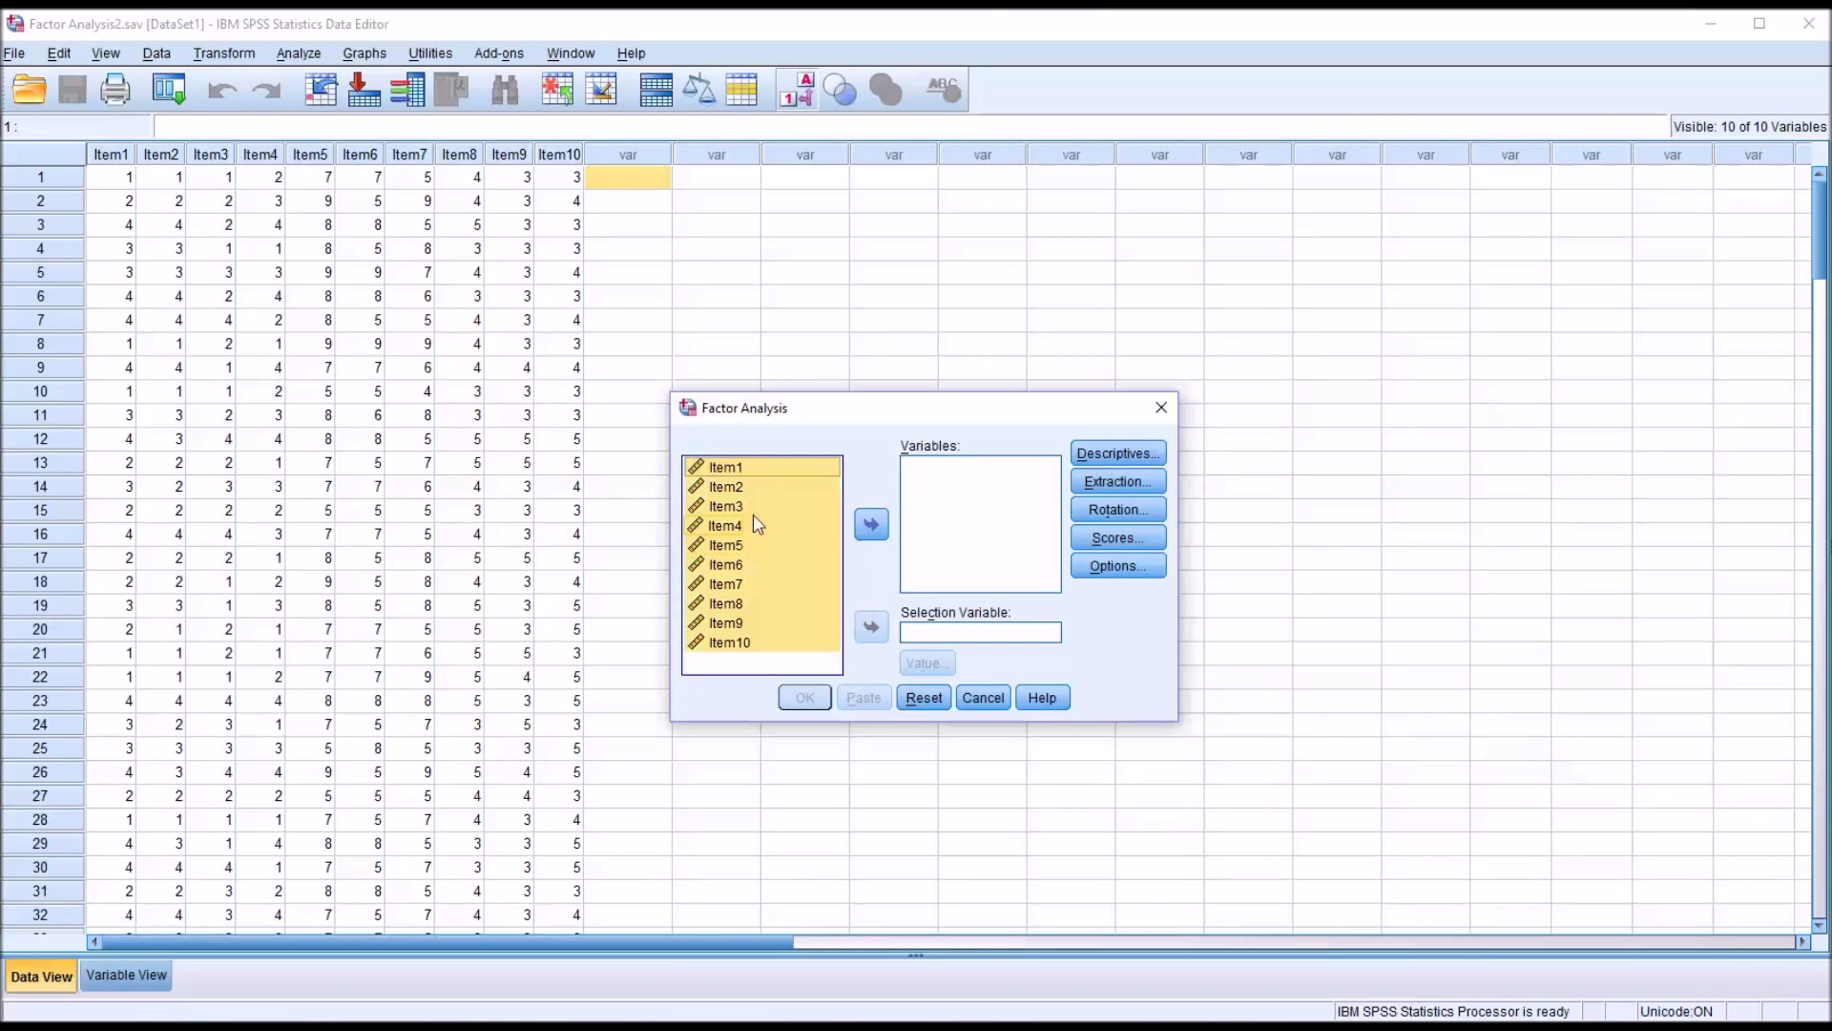
{"action": "left_click", "coordinate": [871, 524]}
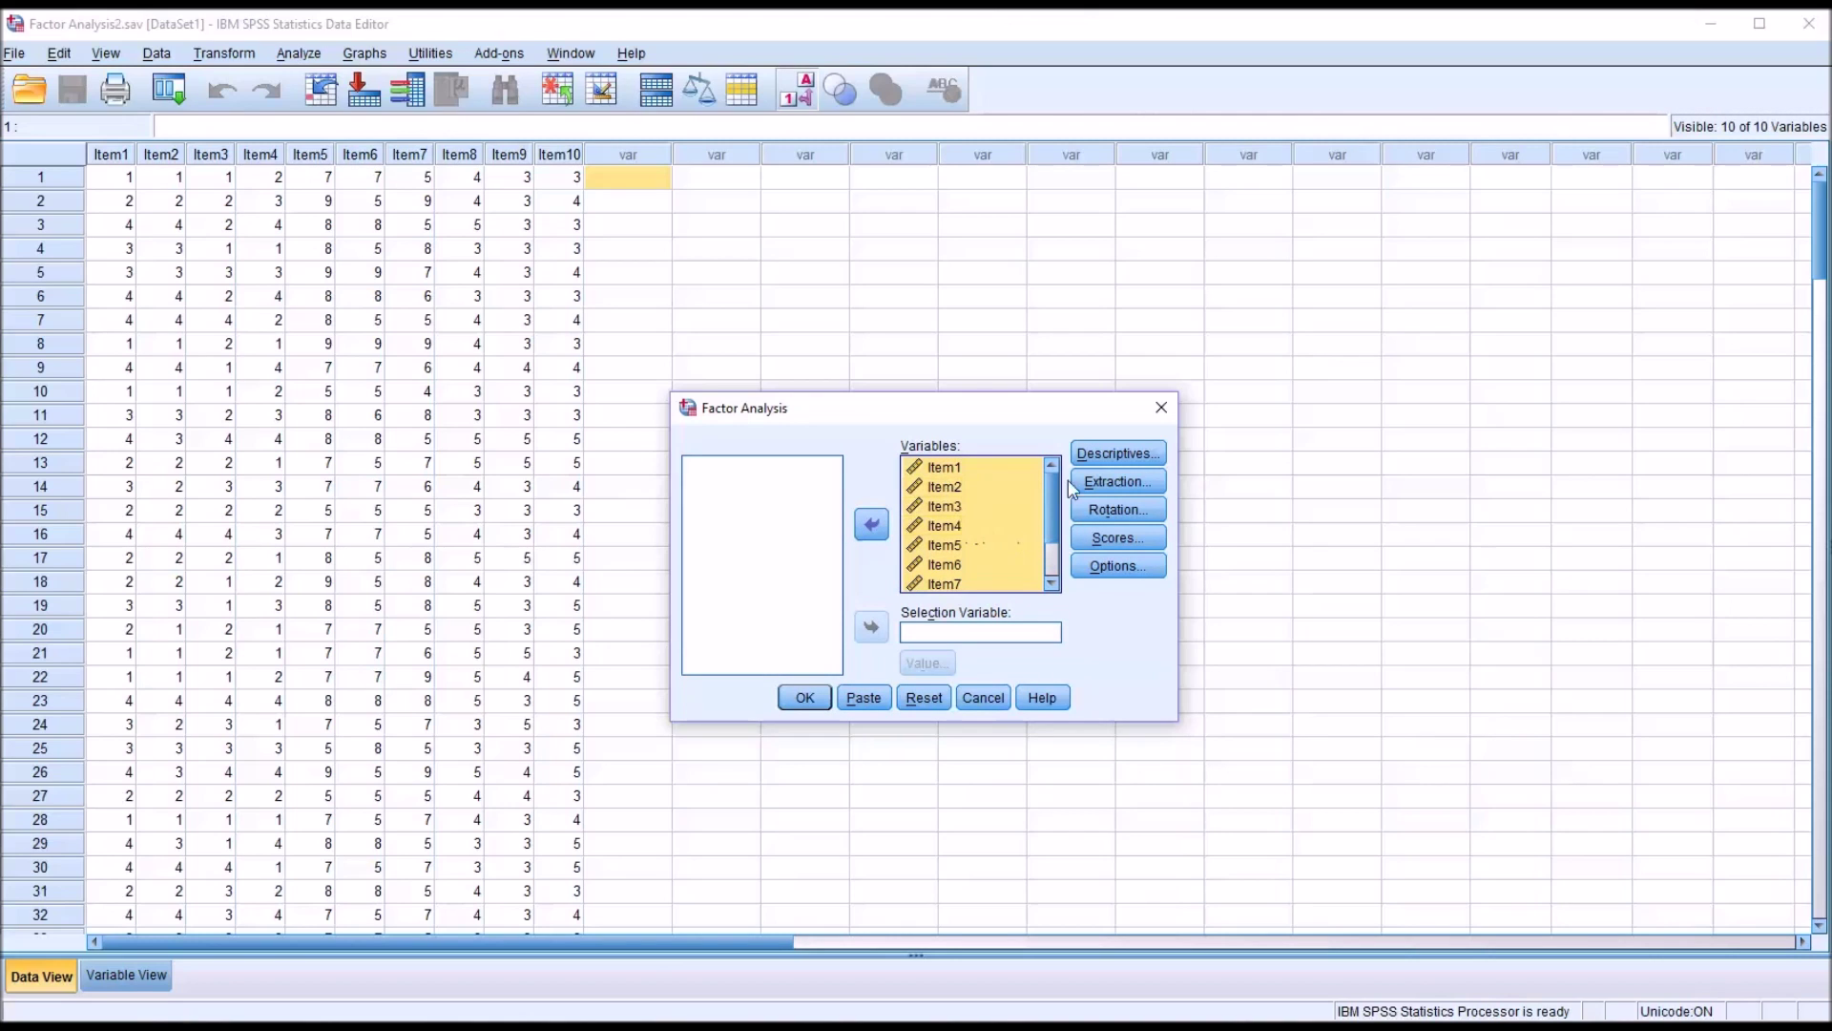
Request univariate descriptives, coefficients, significance levels, determinant, and KMO and Bartlett's test.
{"action": "left_click", "coordinate": [1105, 461]}
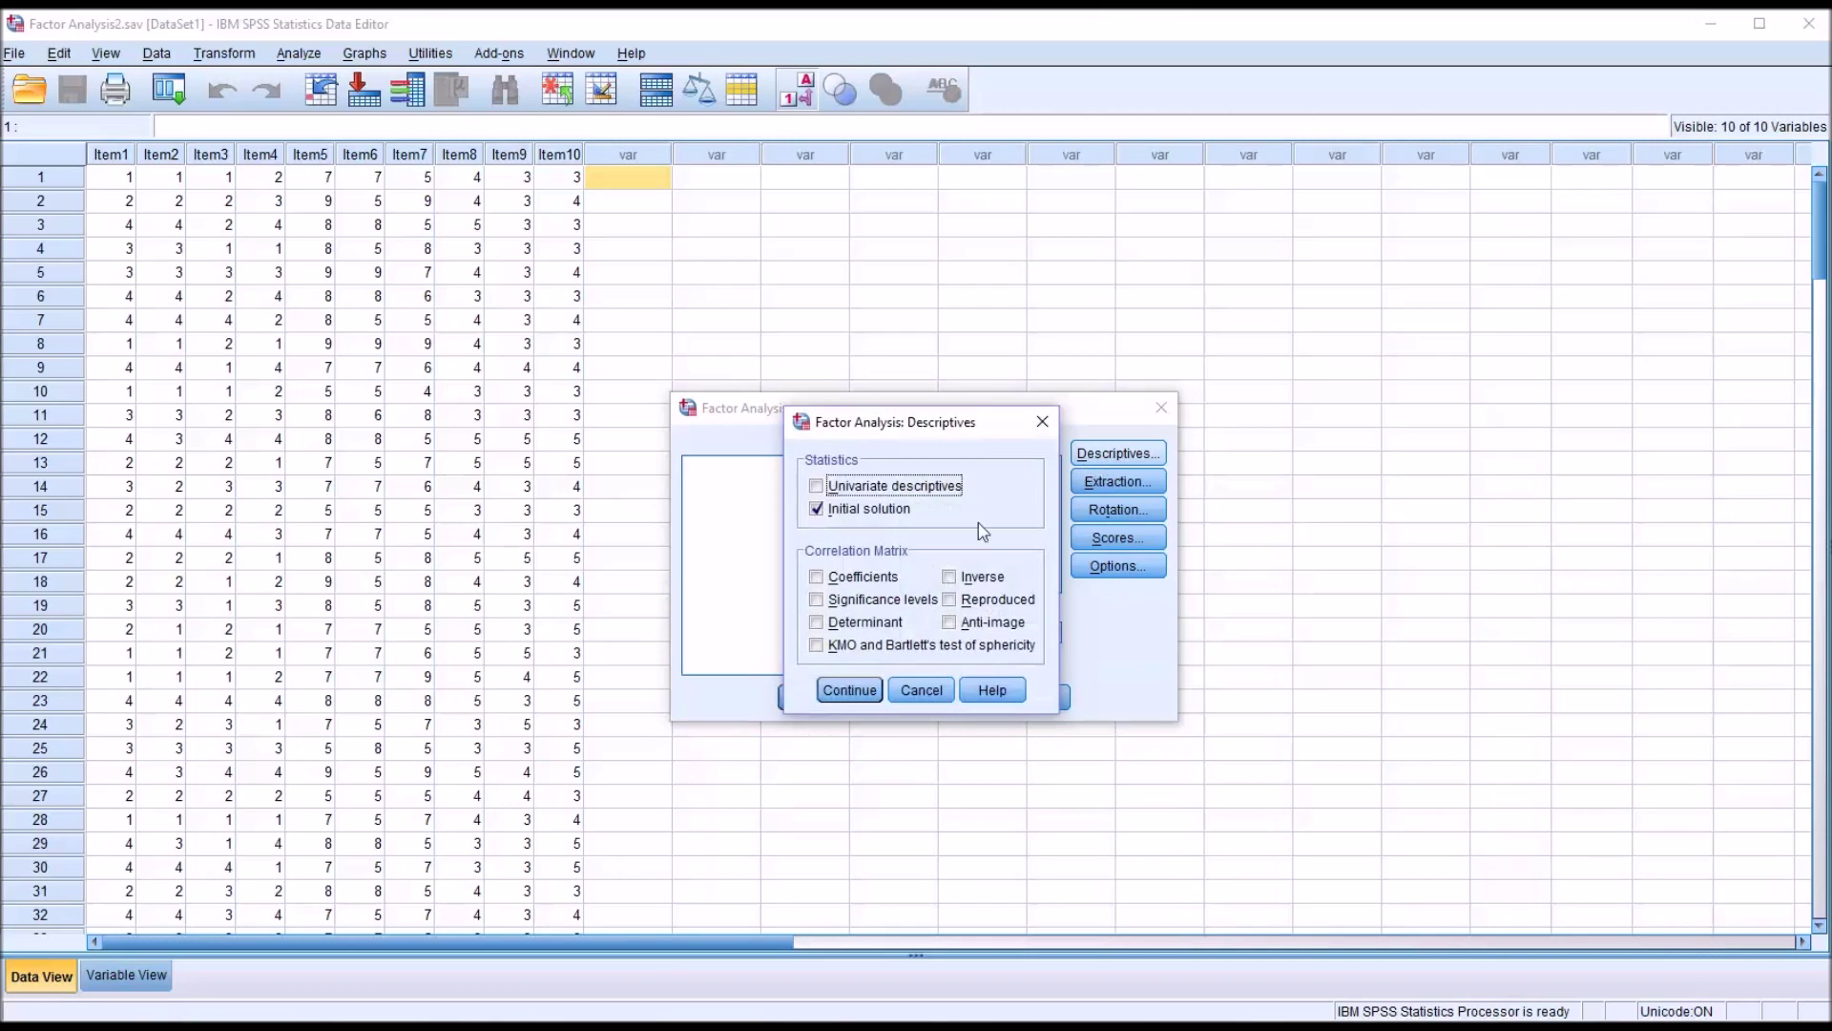
{"action": "left_click", "coordinate": [816, 487]}
{"action": "left_click", "coordinate": [817, 578]}
{"action": "left_click", "coordinate": [818, 601]}
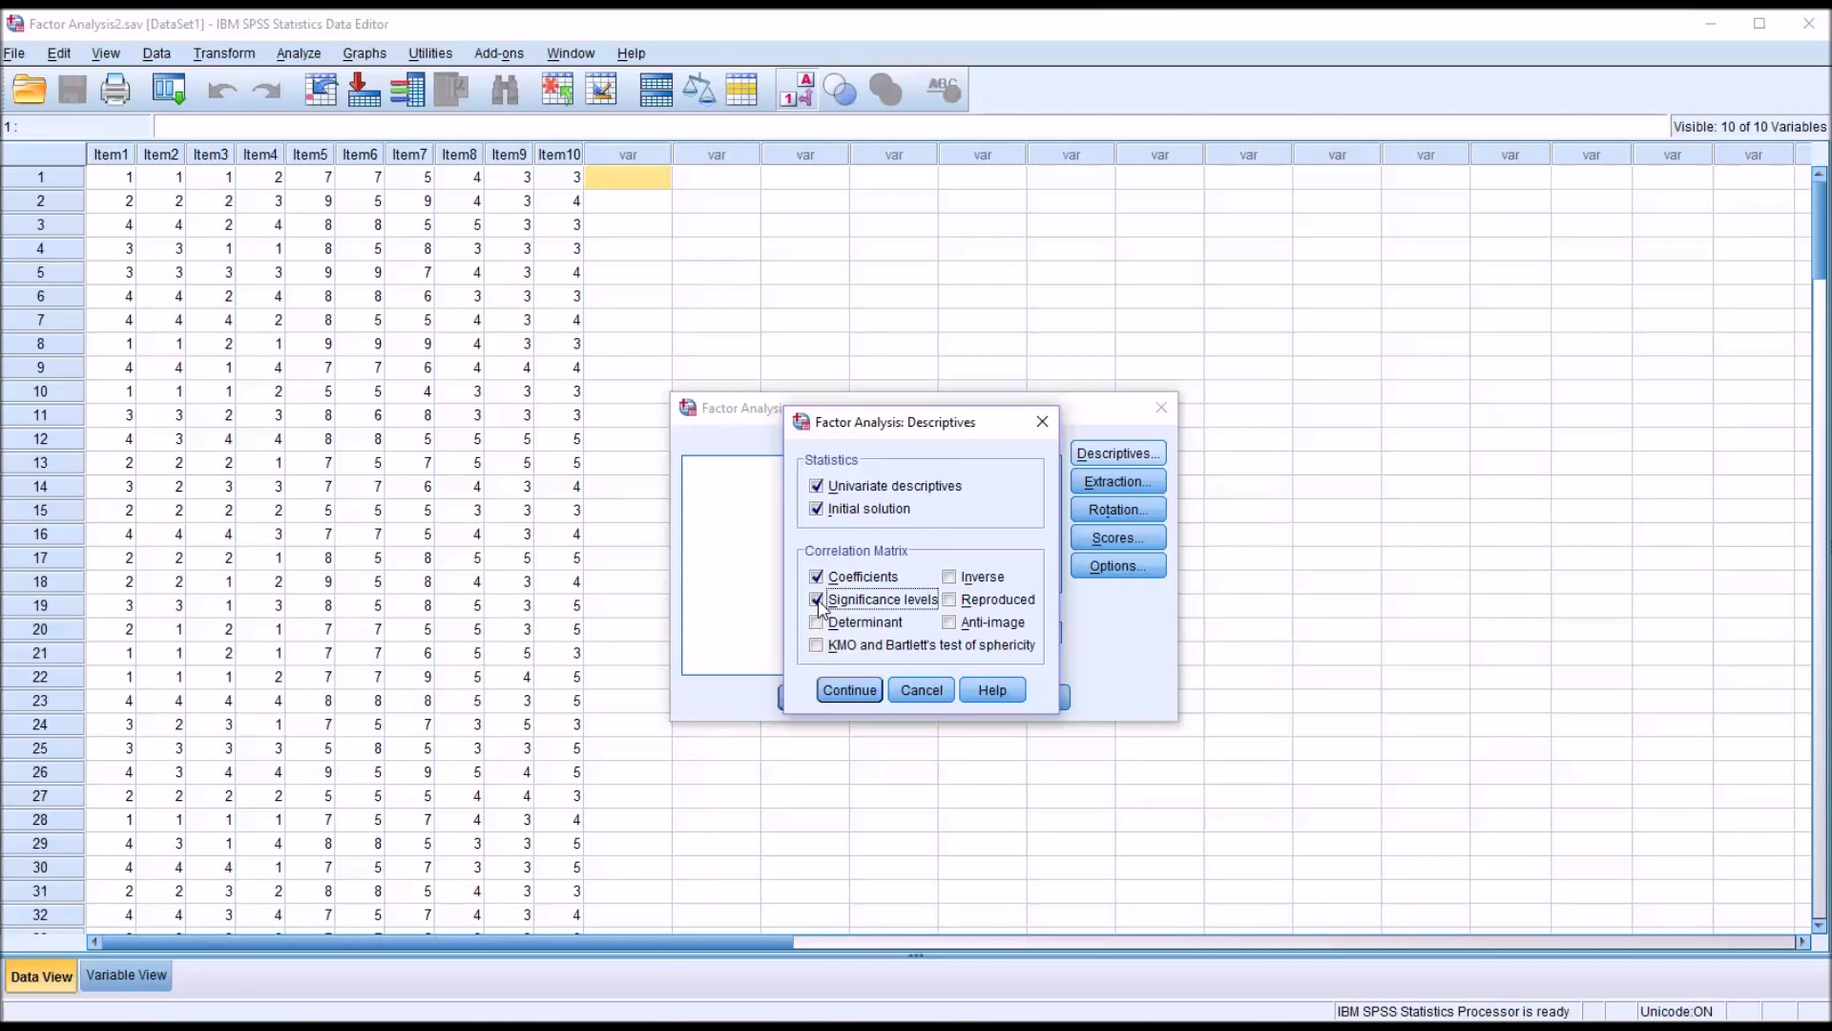
{"action": "left_click", "coordinate": [817, 623]}
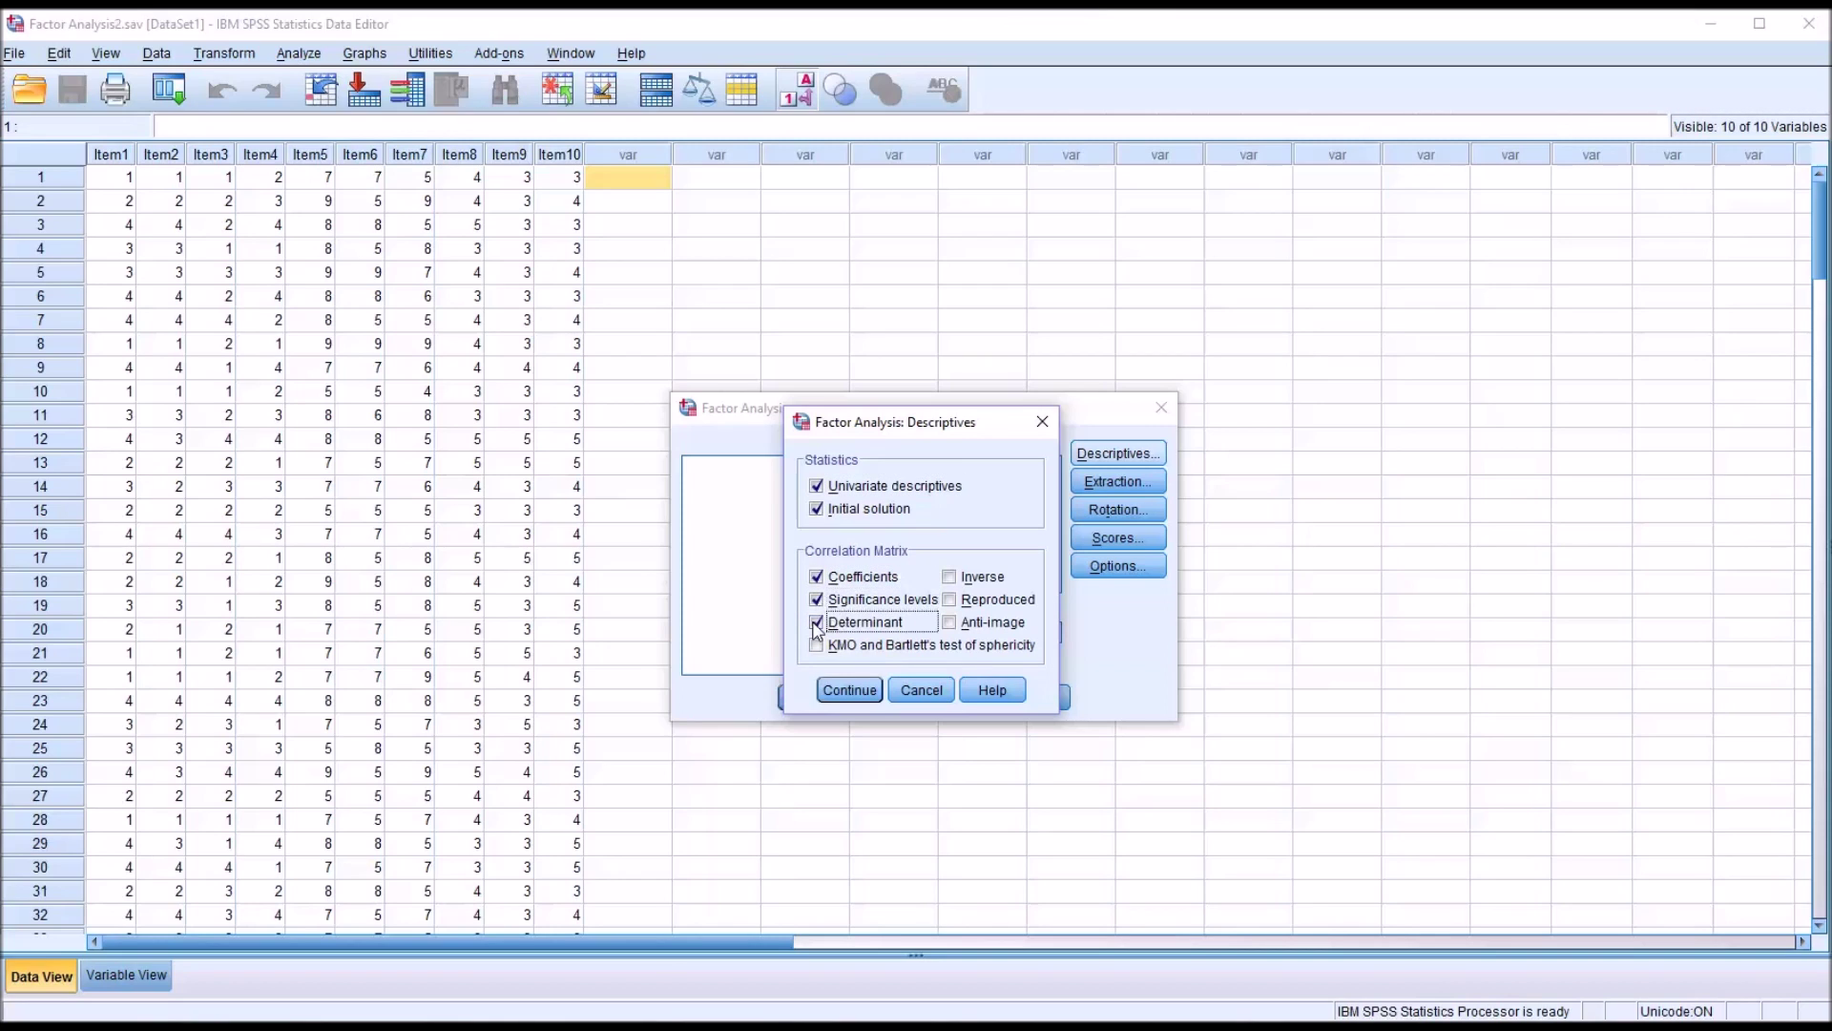
{"action": "left_click", "coordinate": [817, 647]}
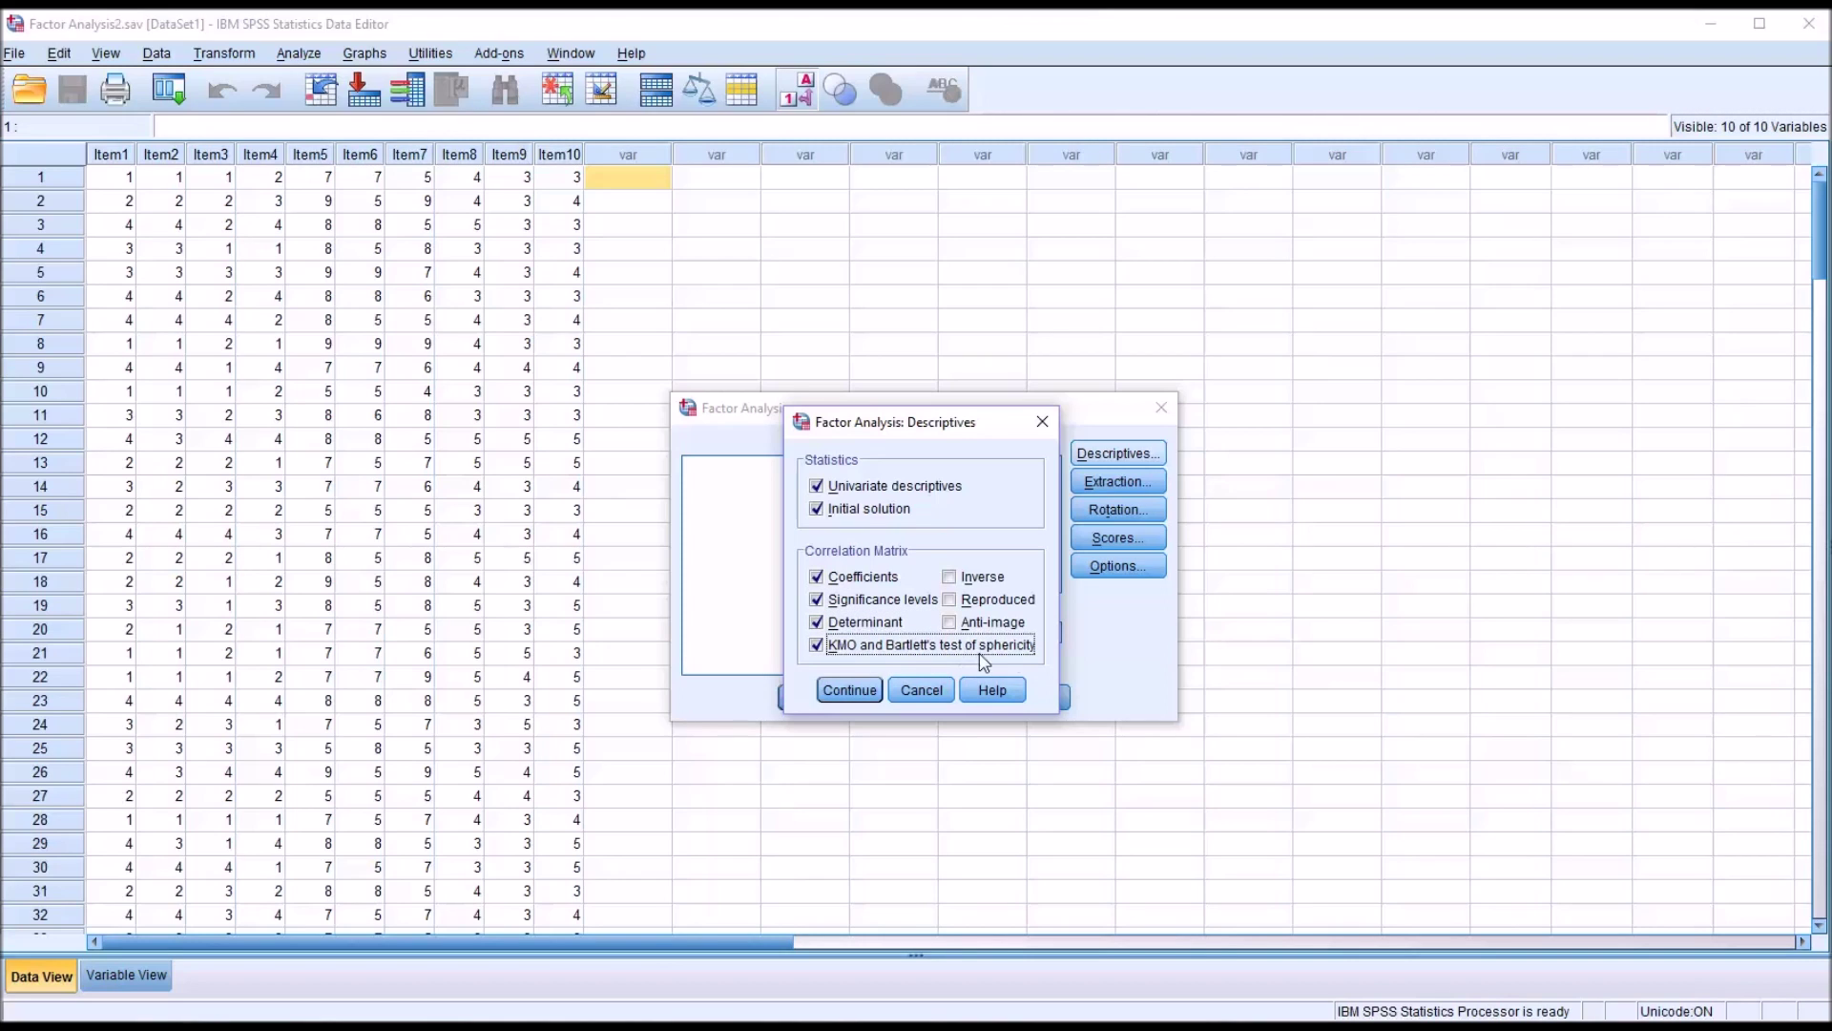
{"action": "left_click", "coordinate": [848, 690]}
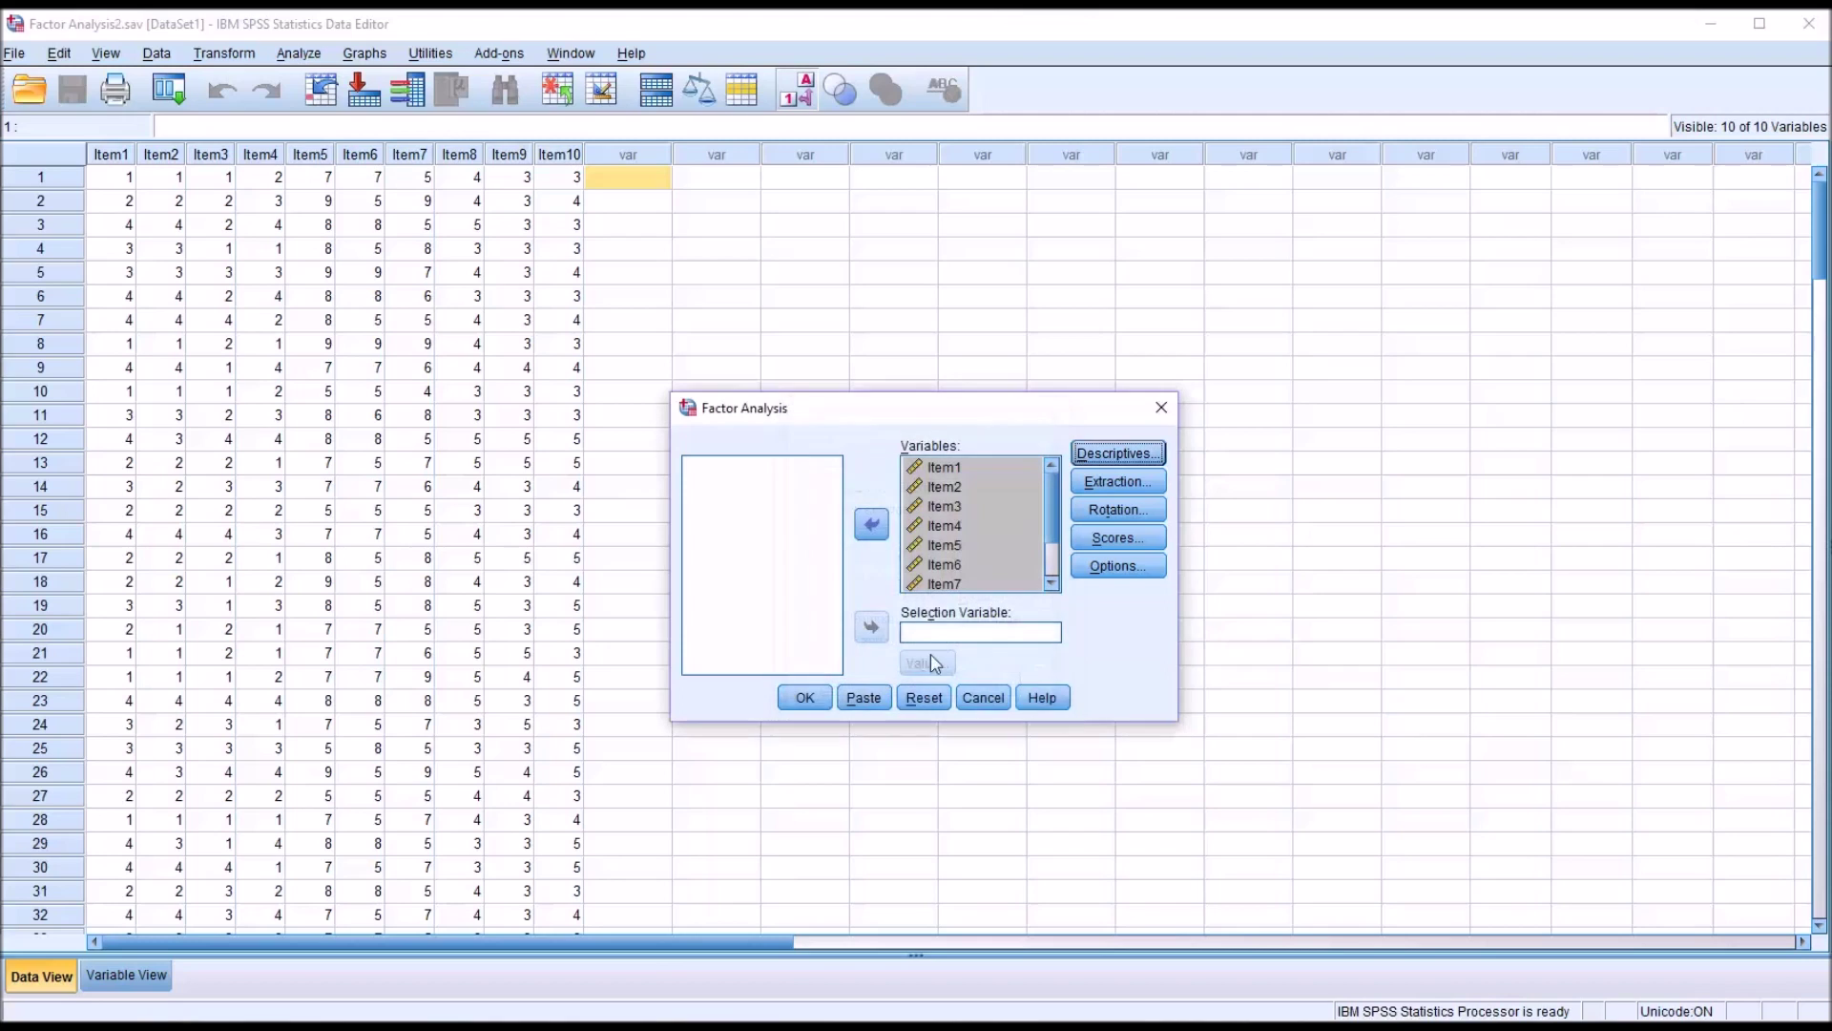
Add a scree plot to the principal-components extraction with eigenvalues above 1.
{"action": "left_click", "coordinate": [1132, 483]}
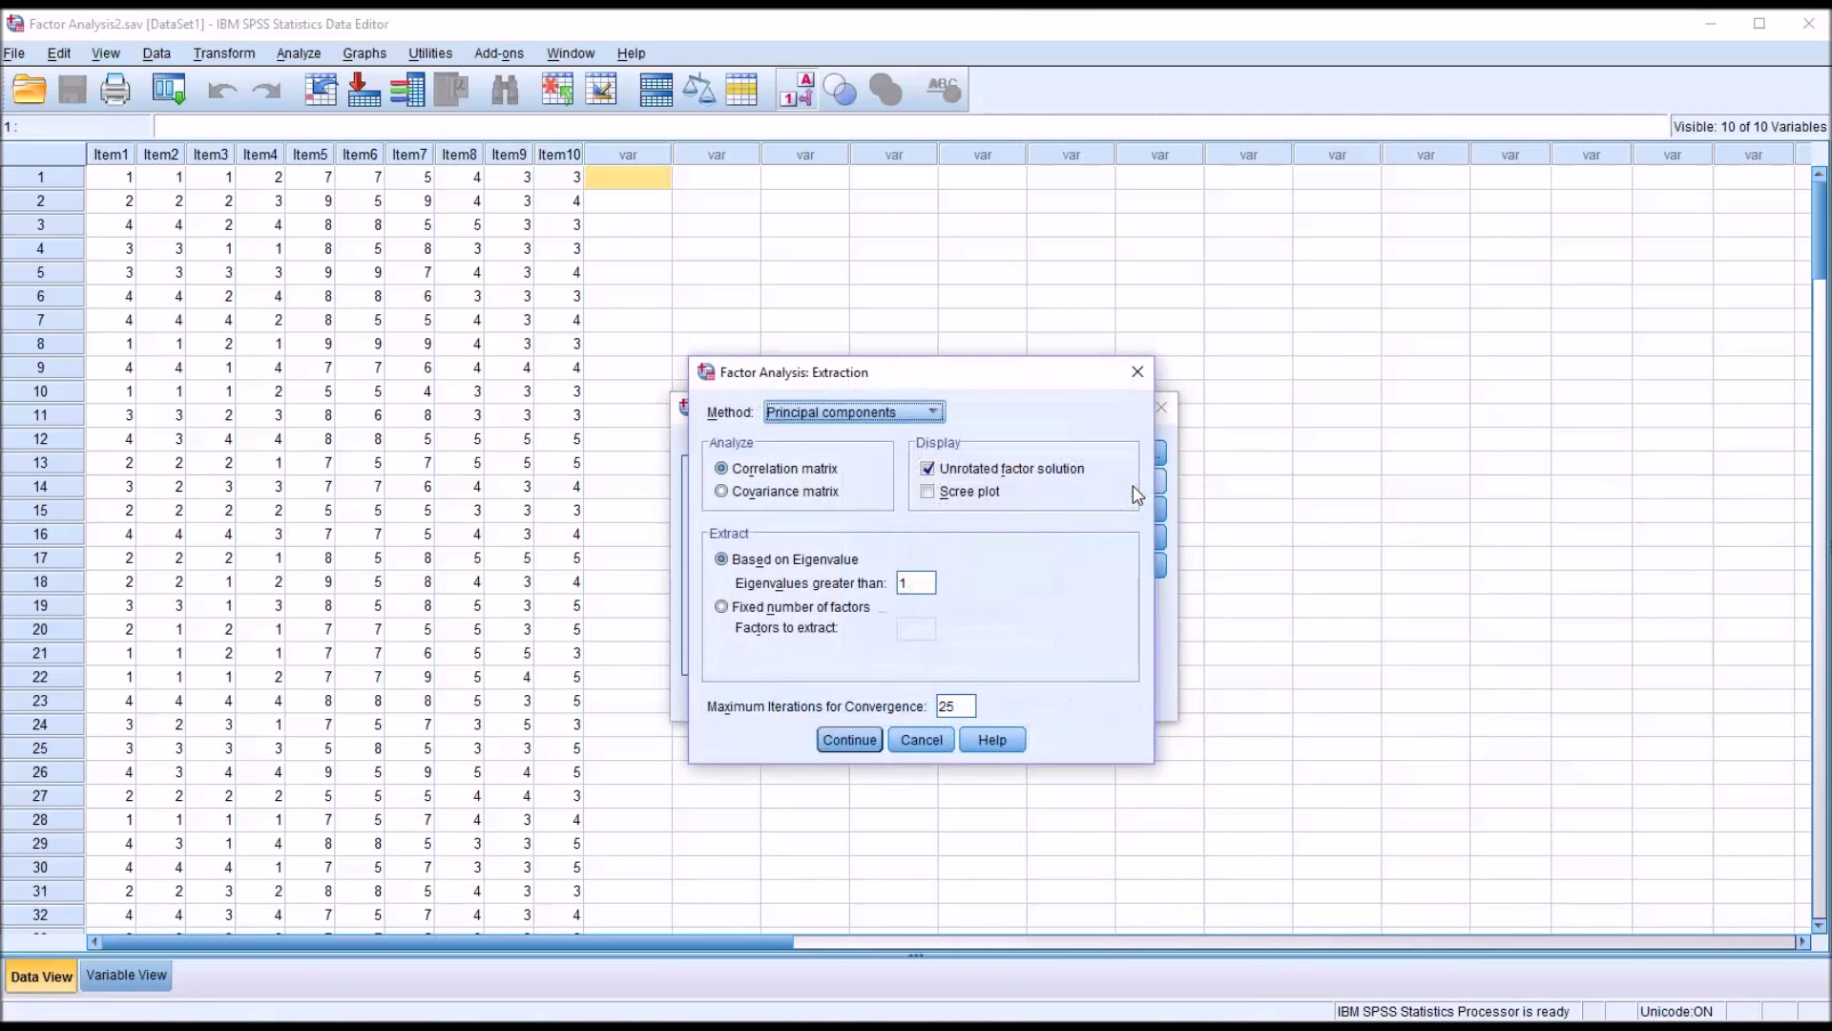
{"action": "left_click", "coordinate": [928, 493]}
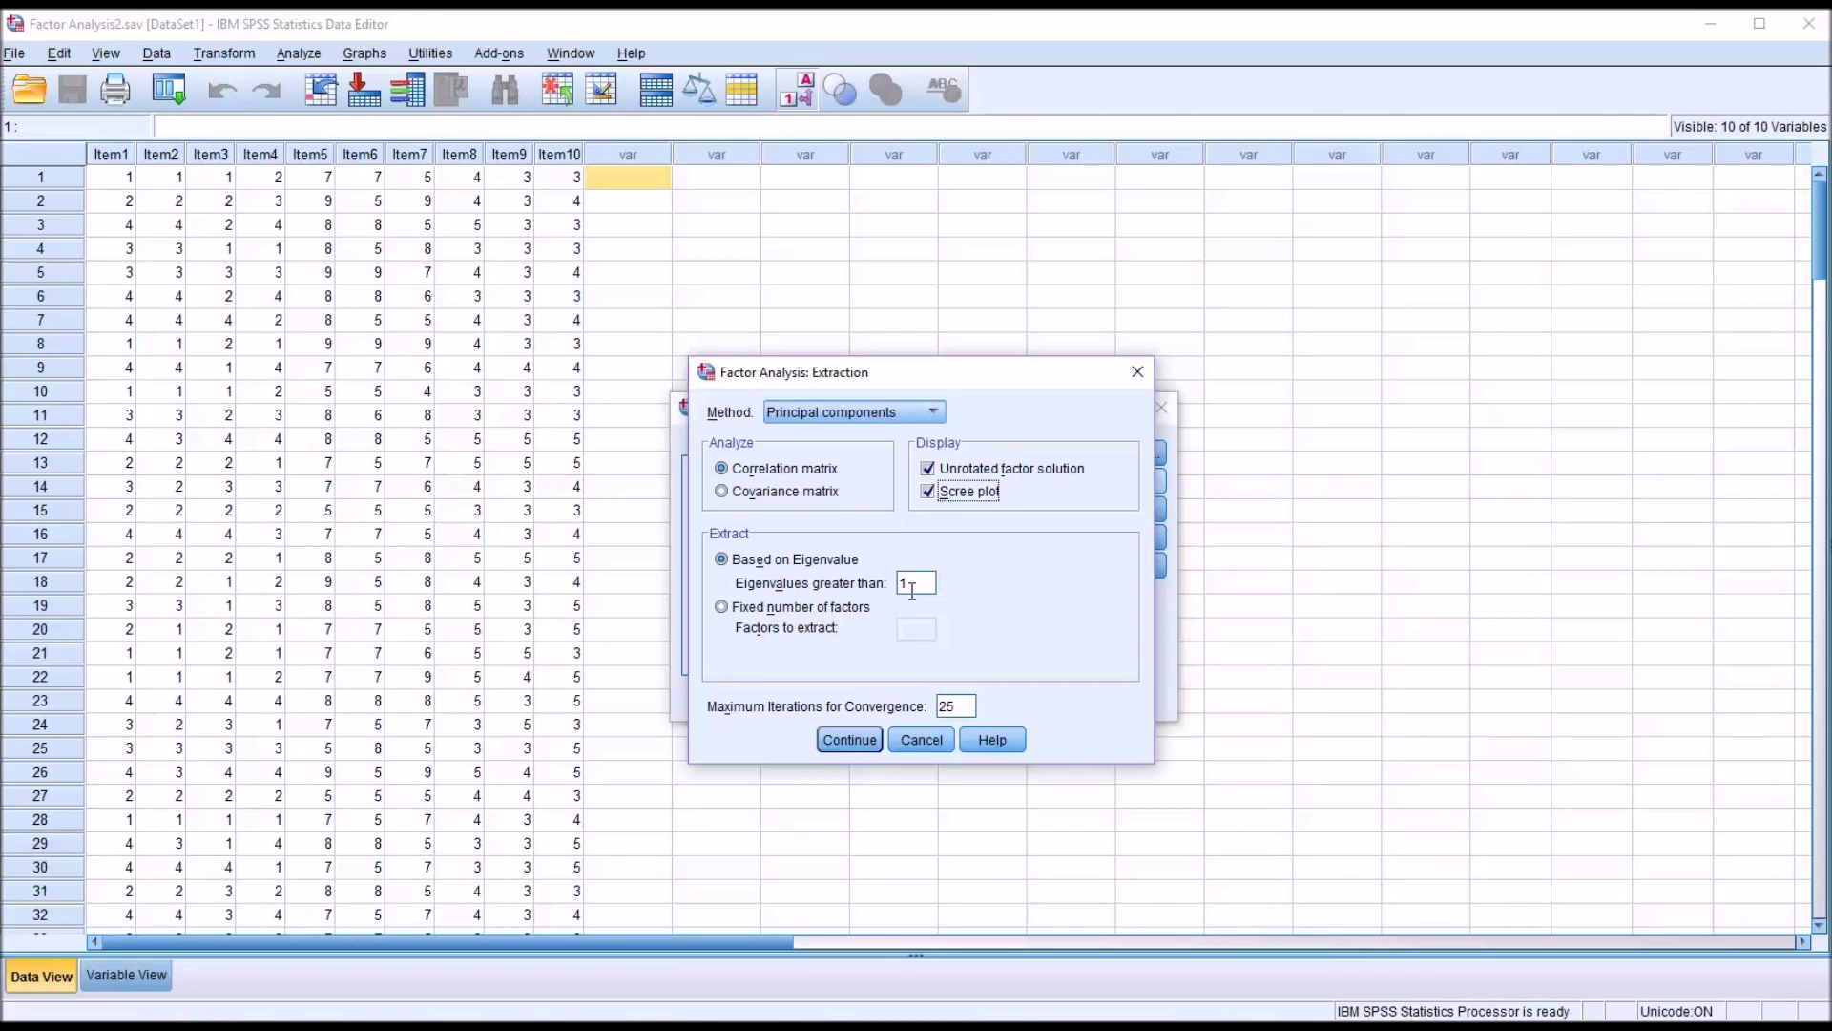
{"action": "left_click", "coordinate": [844, 744]}
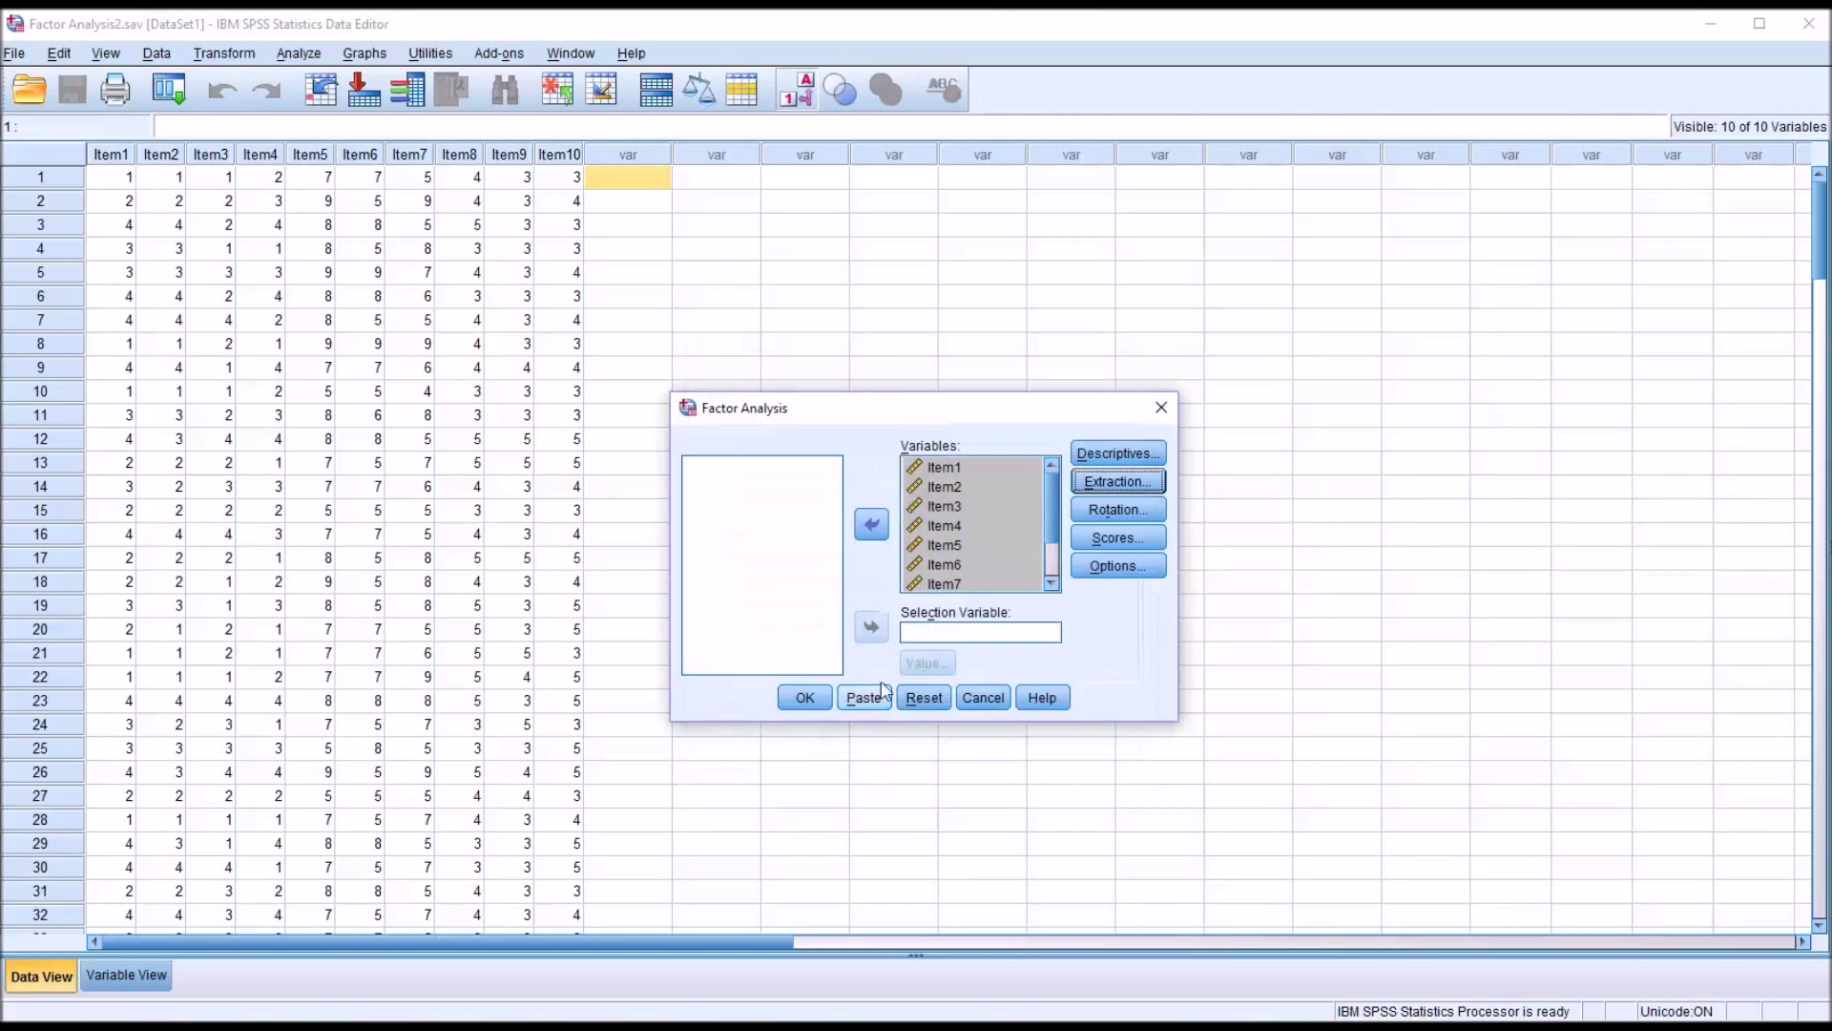
{"action": "key", "text": "Tab"}
{"action": "key", "text": "Tab"}
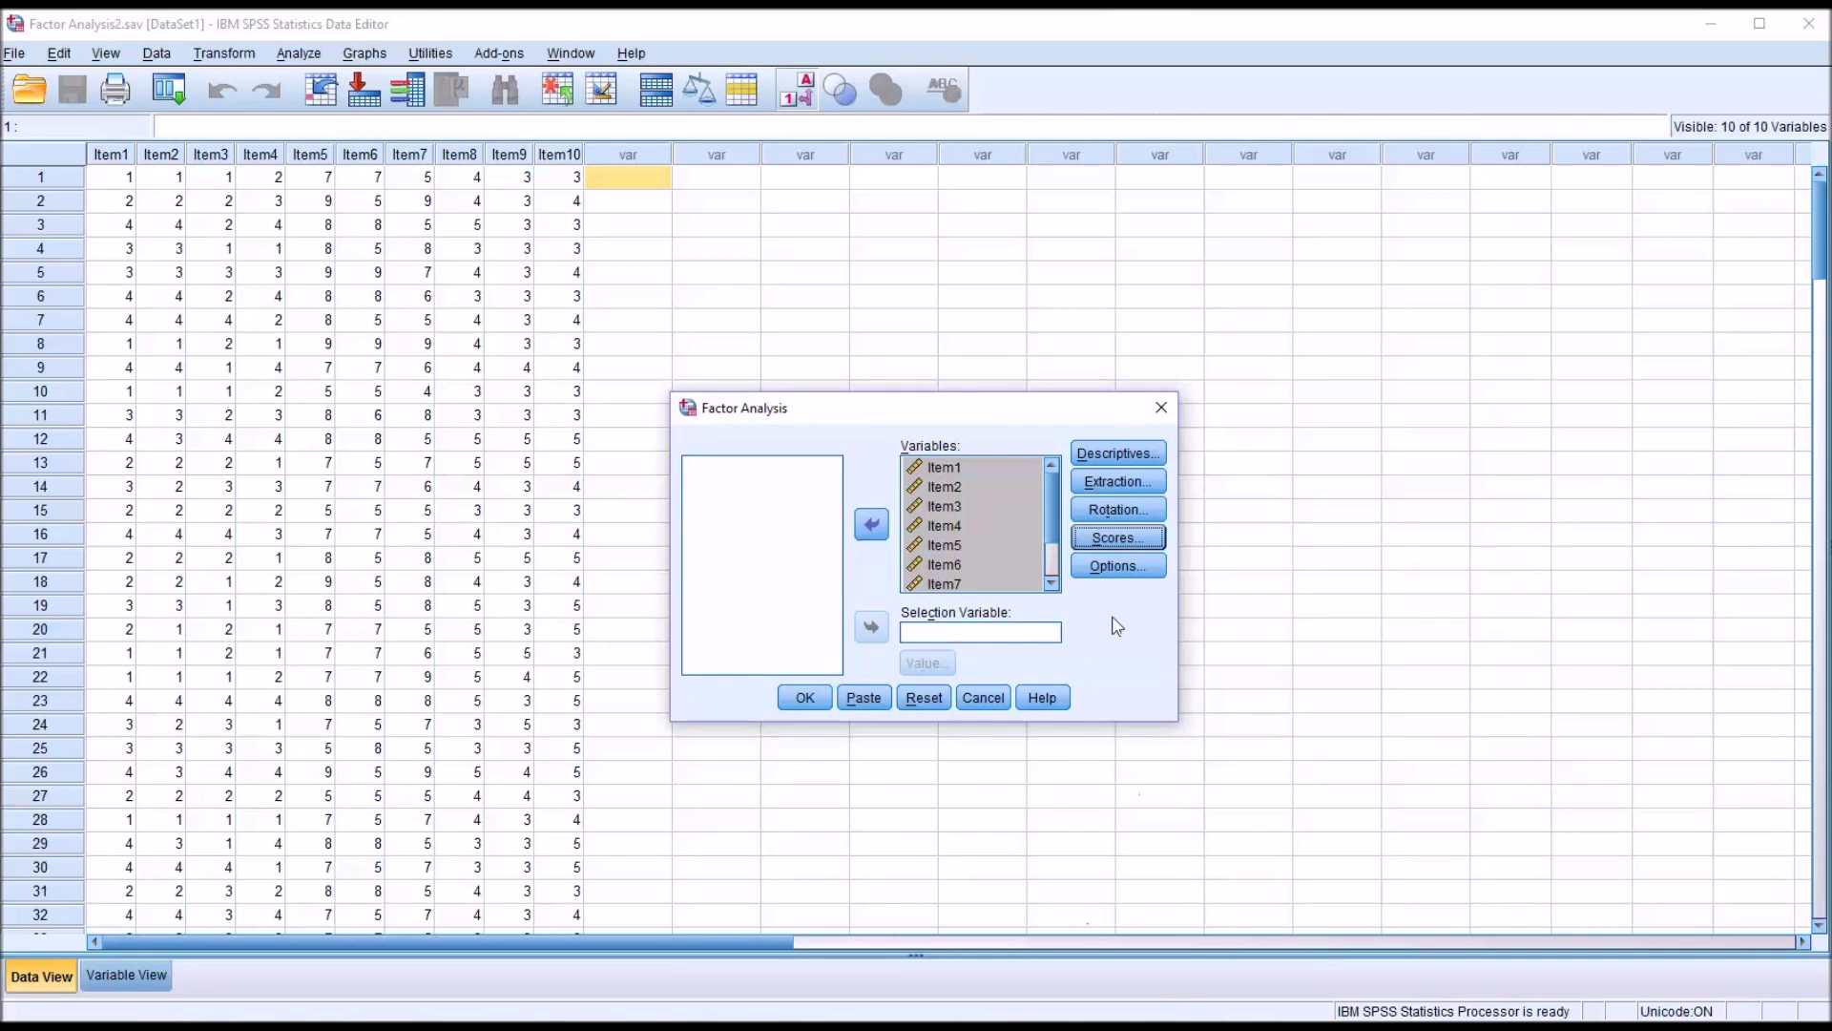
Choose Direct Oblimin rotation with delta 0 for the factor analysis.
{"action": "left_click", "coordinate": [1119, 513]}
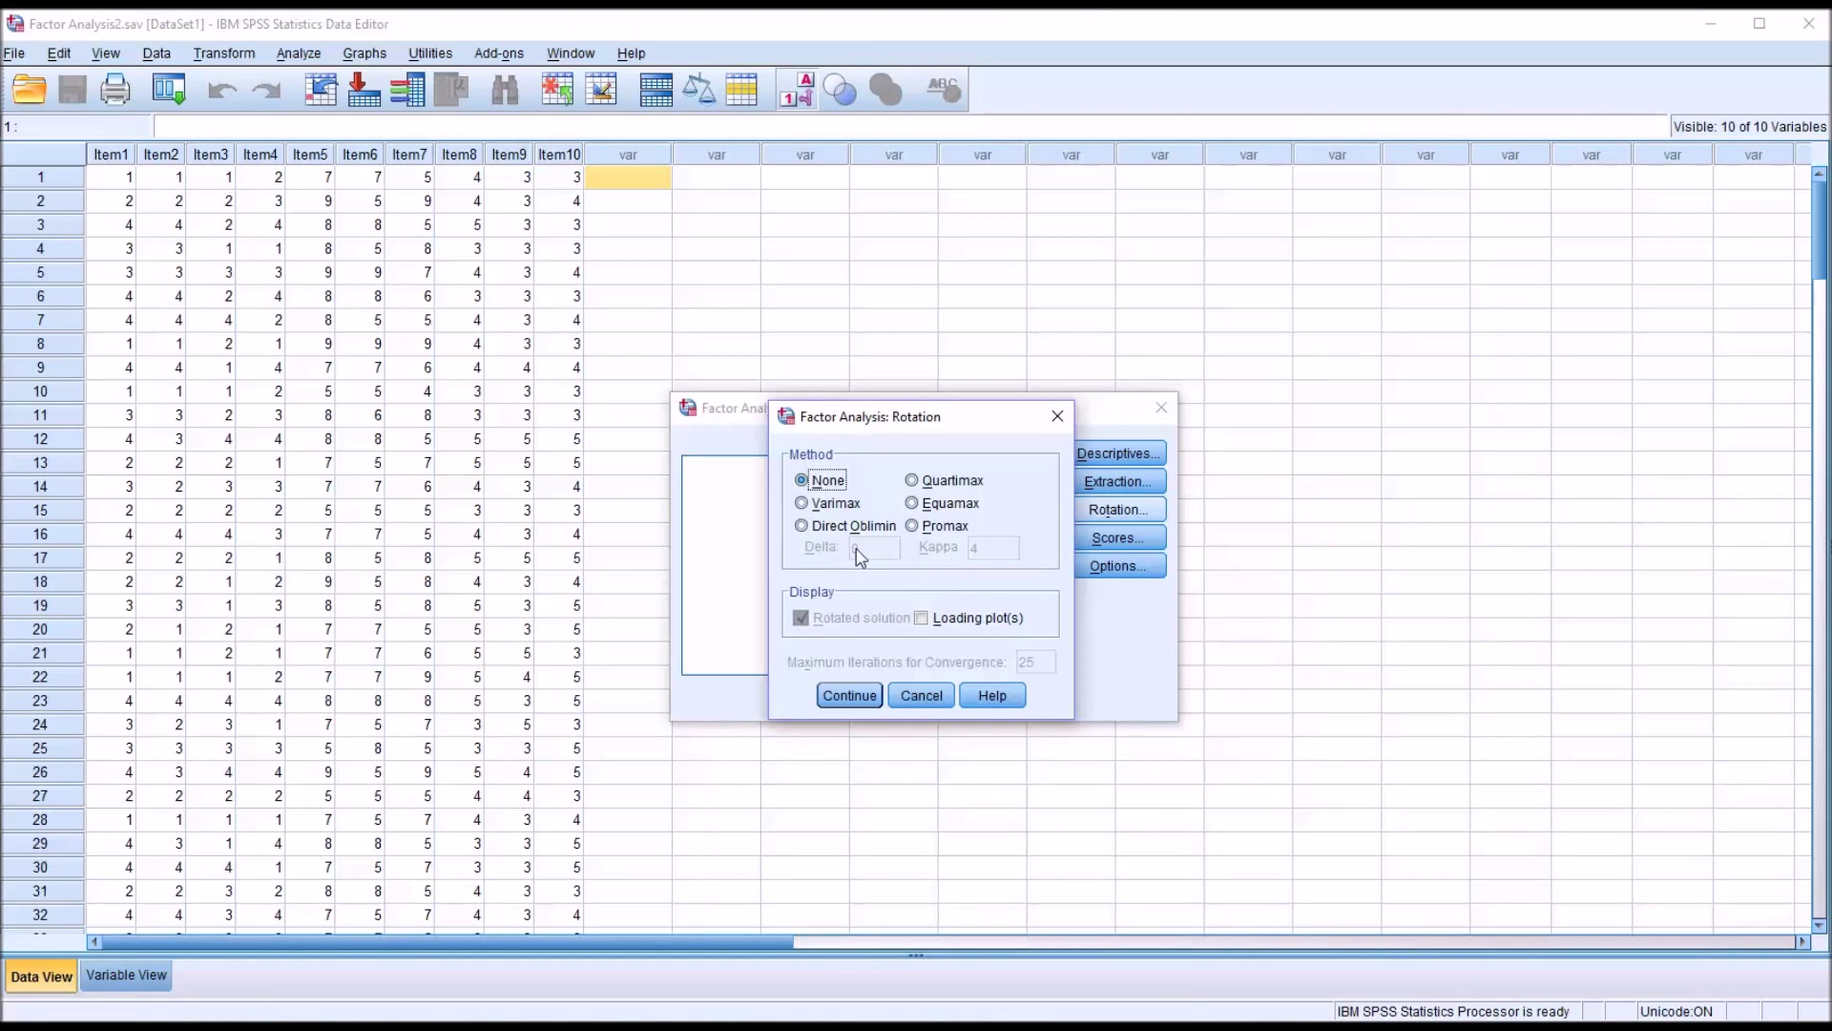
{"action": "left_click", "coordinate": [803, 528]}
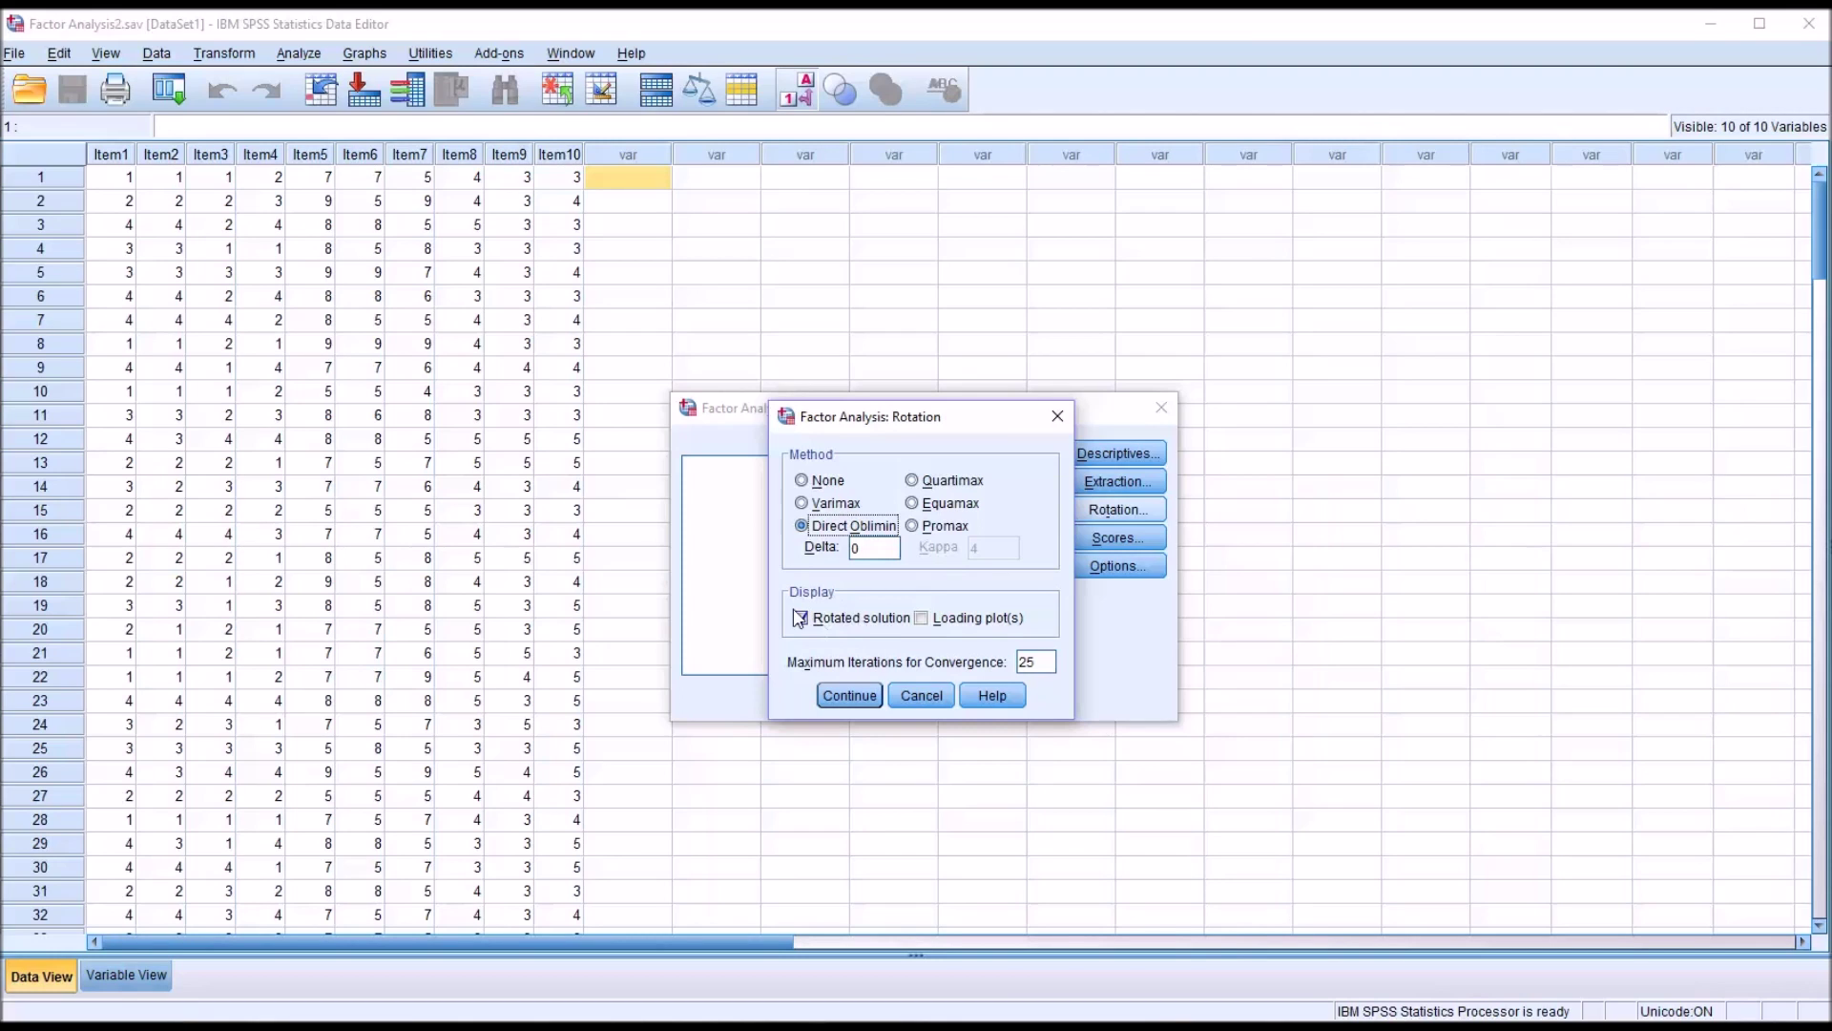
{"action": "left_click", "coordinate": [846, 696]}
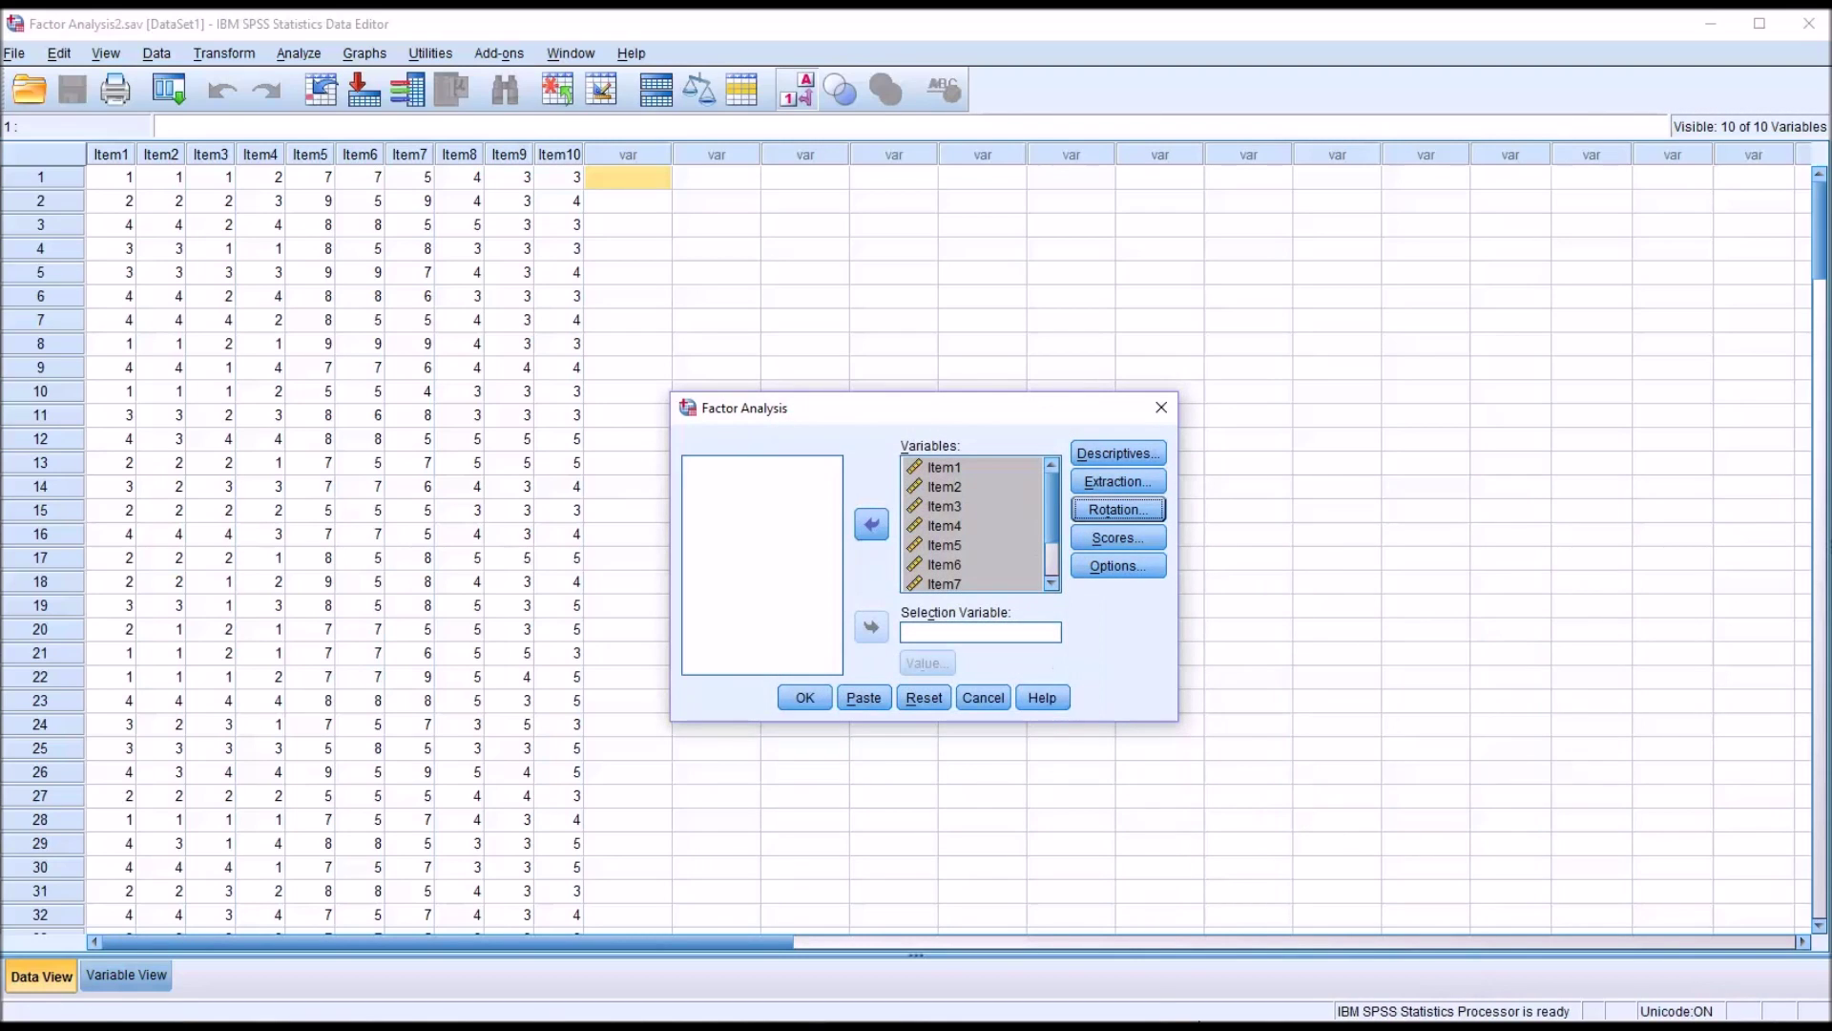
Leave the Scores and Options settings unchanged and run the factor analysis.
{"action": "left_click", "coordinate": [1107, 540]}
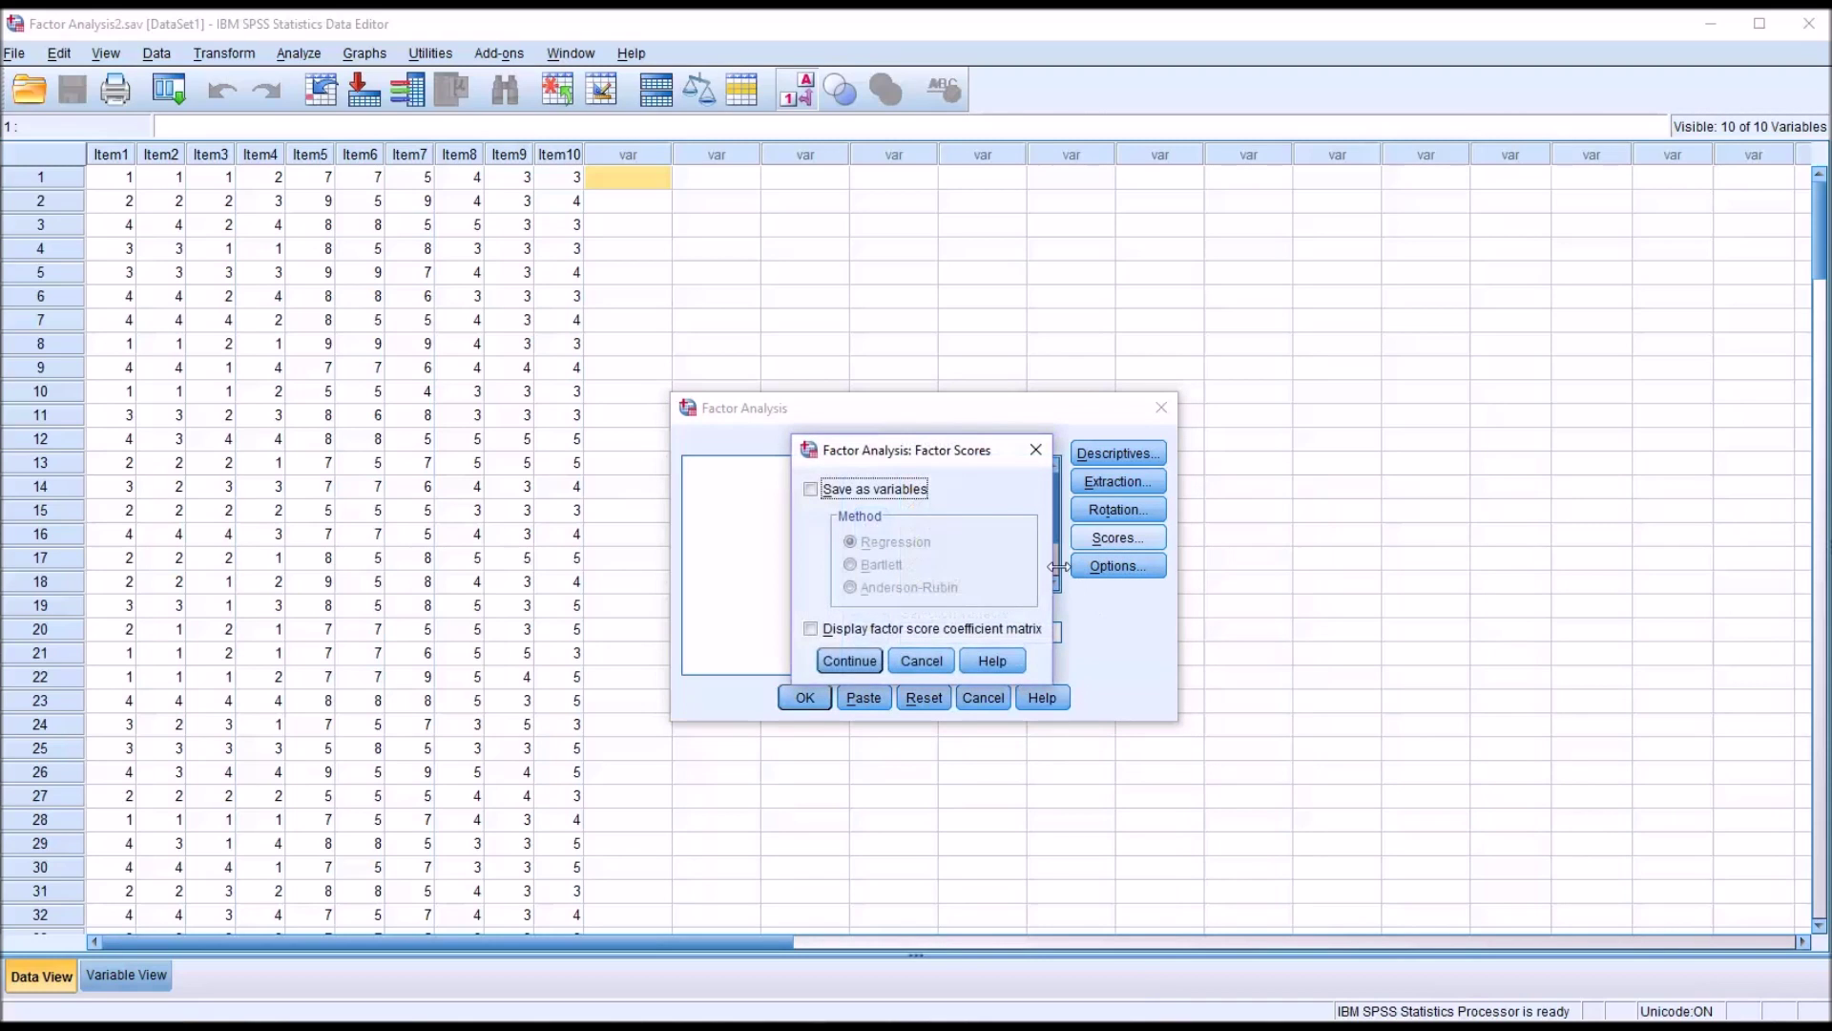
{"action": "left_click", "coordinate": [937, 657]}
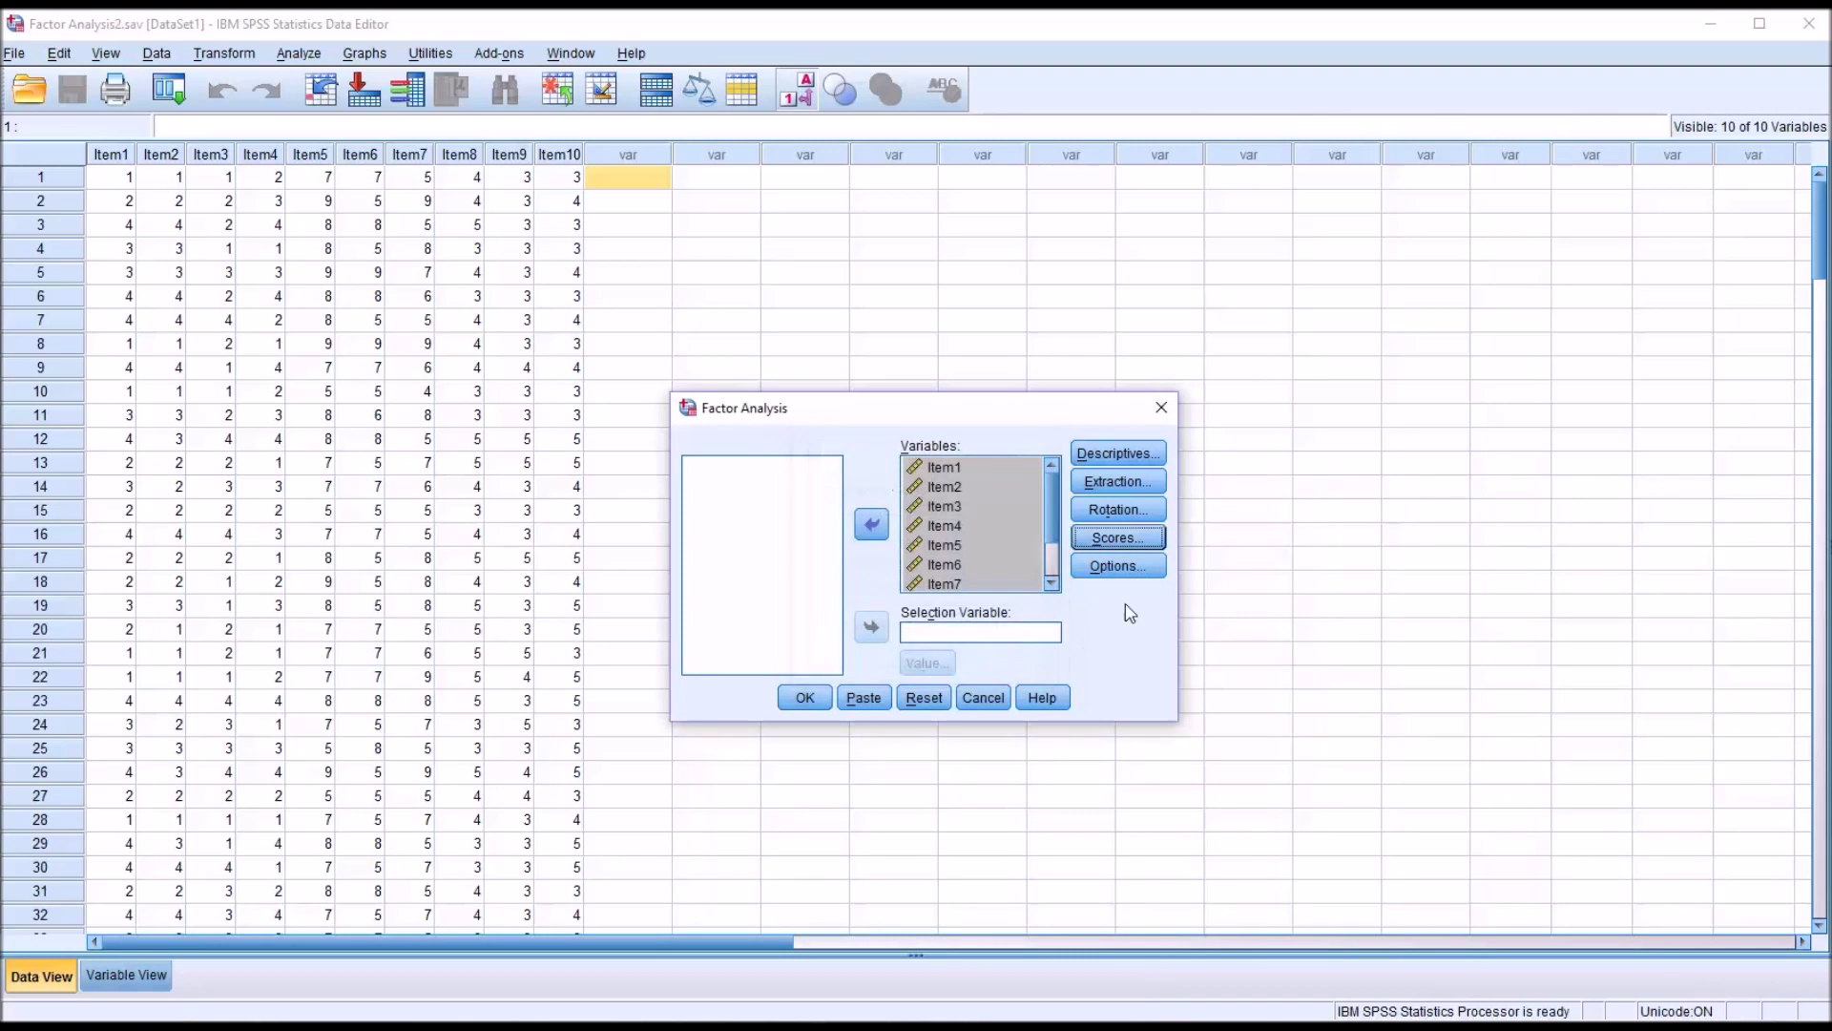
{"action": "left_click", "coordinate": [1110, 569]}
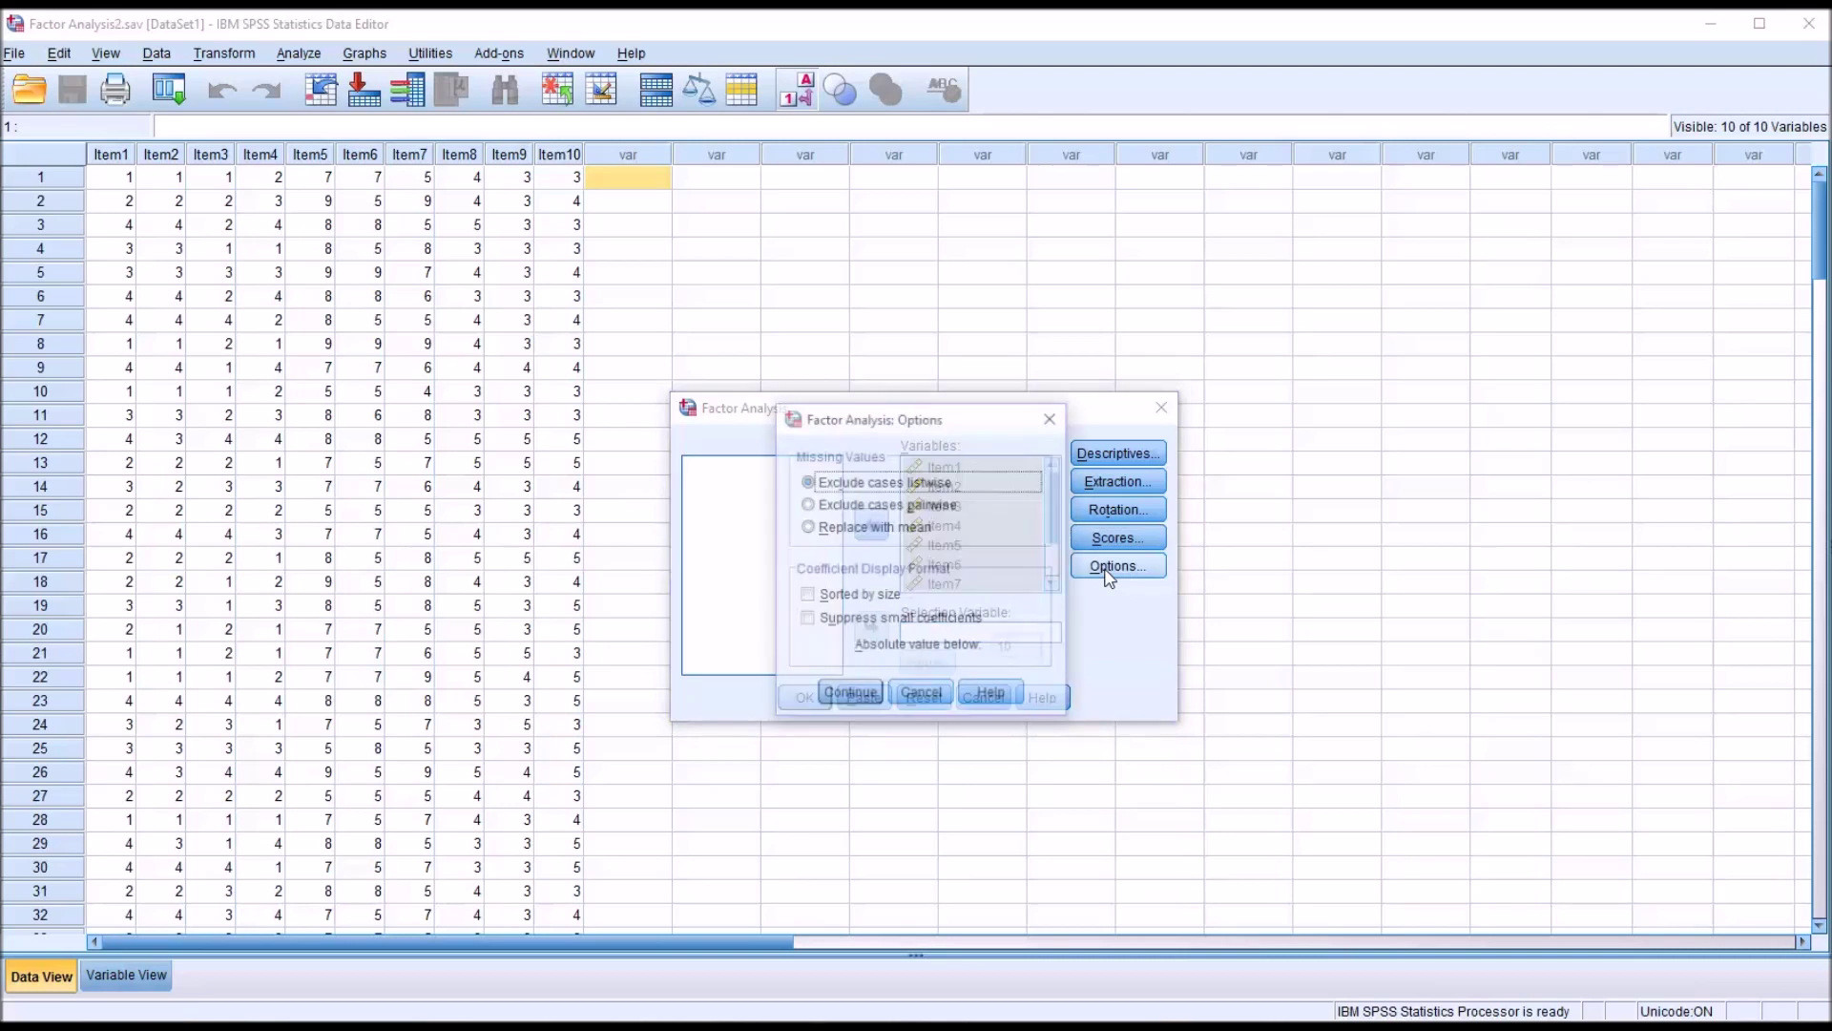
{"action": "left_click", "coordinate": [921, 697]}
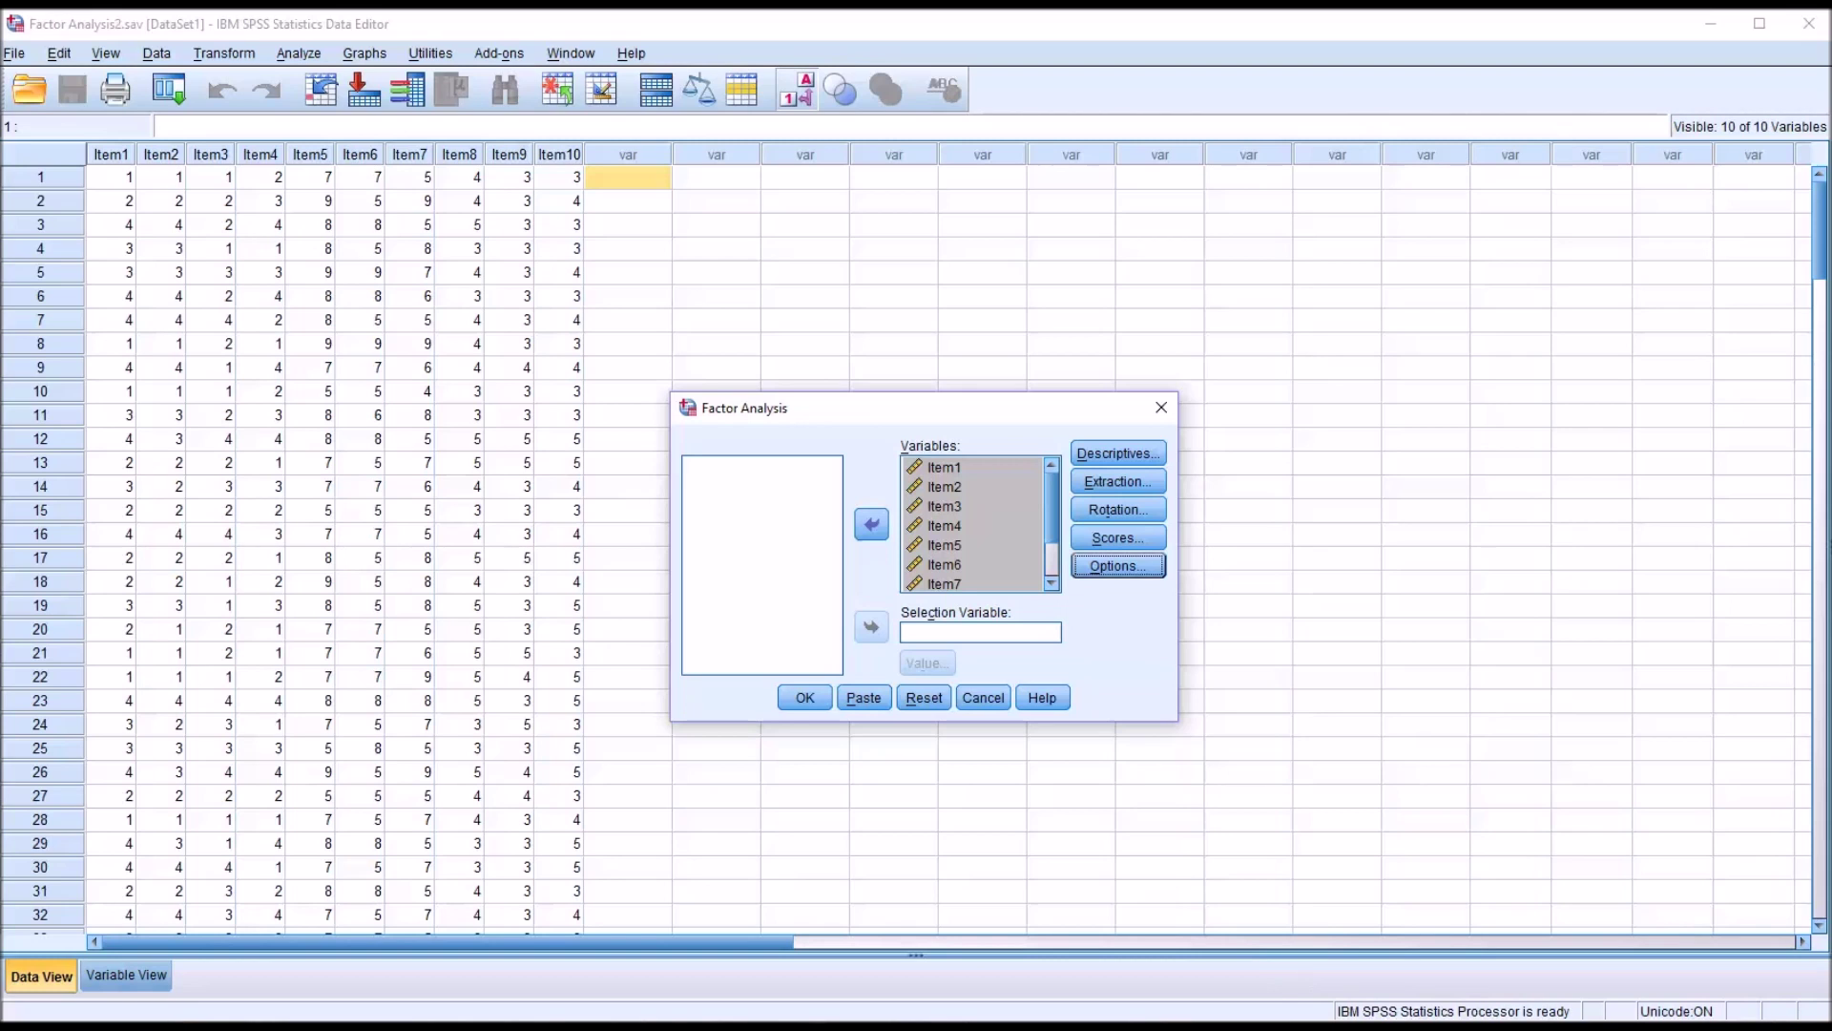
{"action": "left_click", "coordinate": [804, 697]}
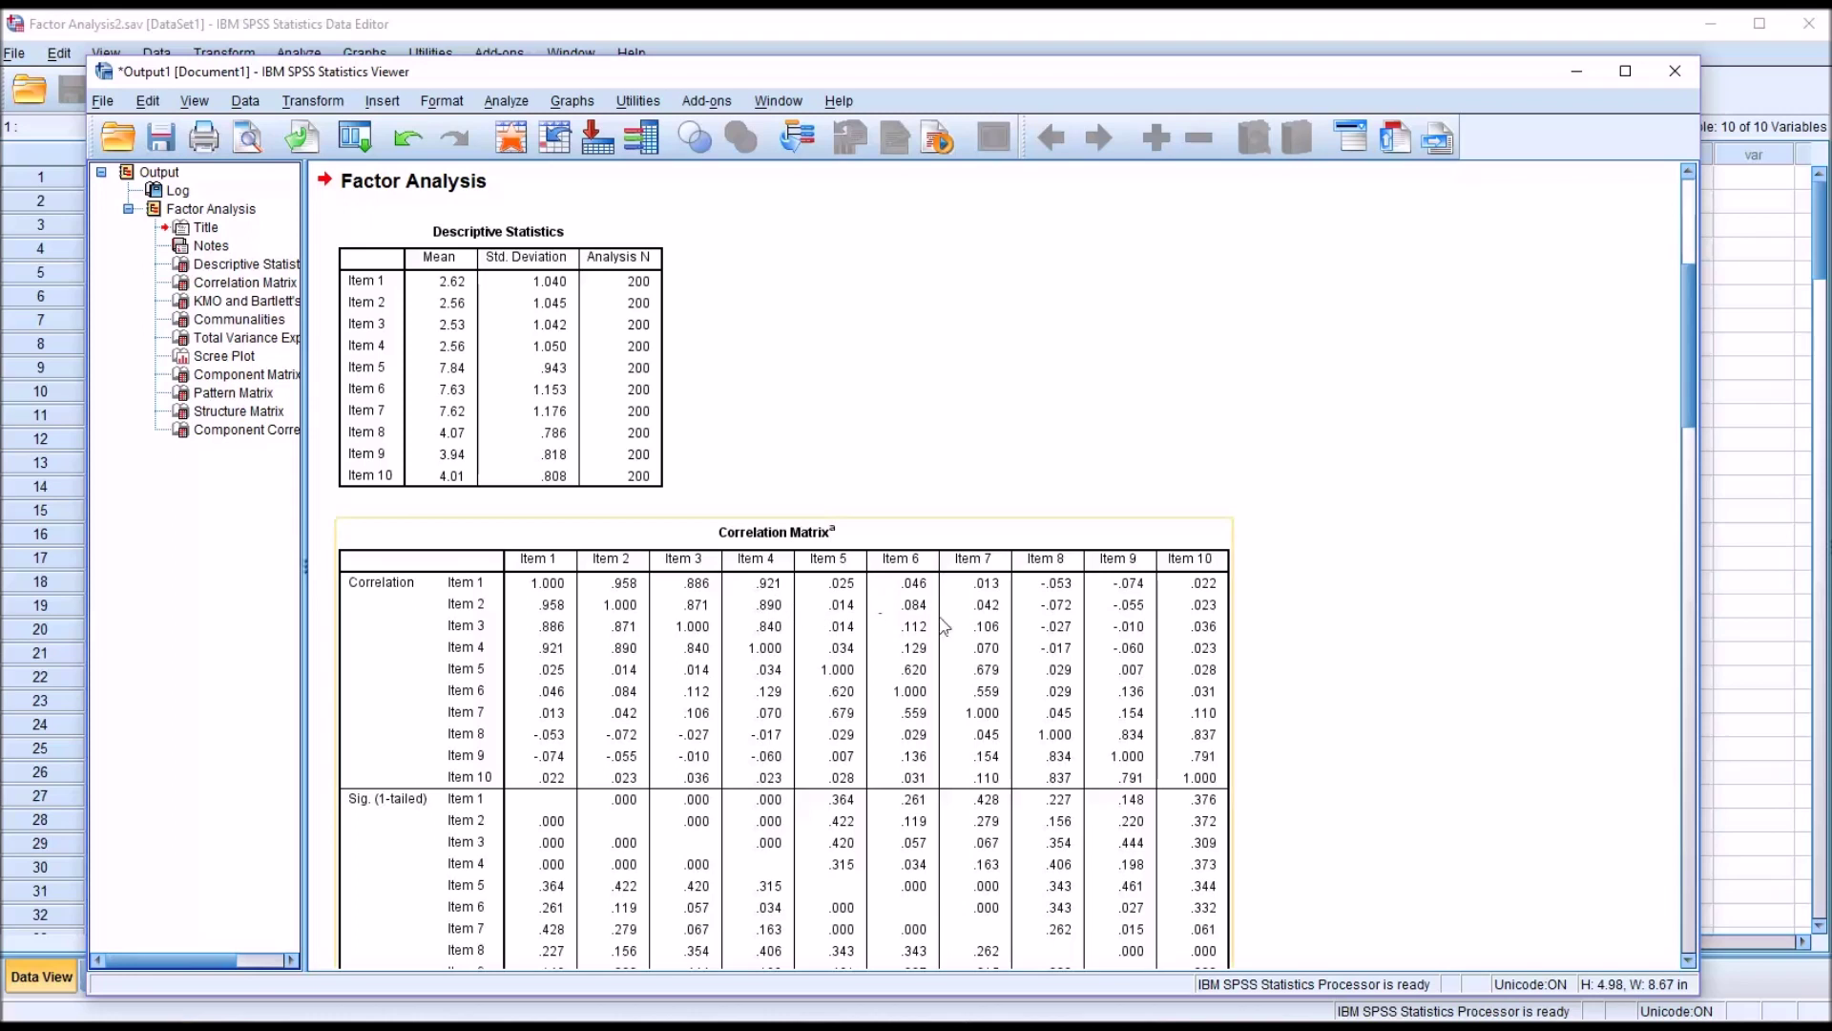
Scroll the output down to the Structure Matrix and Component Correlation Matrix.
{"action": "left_click_drag", "start_coordinate": [1686, 397], "coordinate": [1642, 925]}
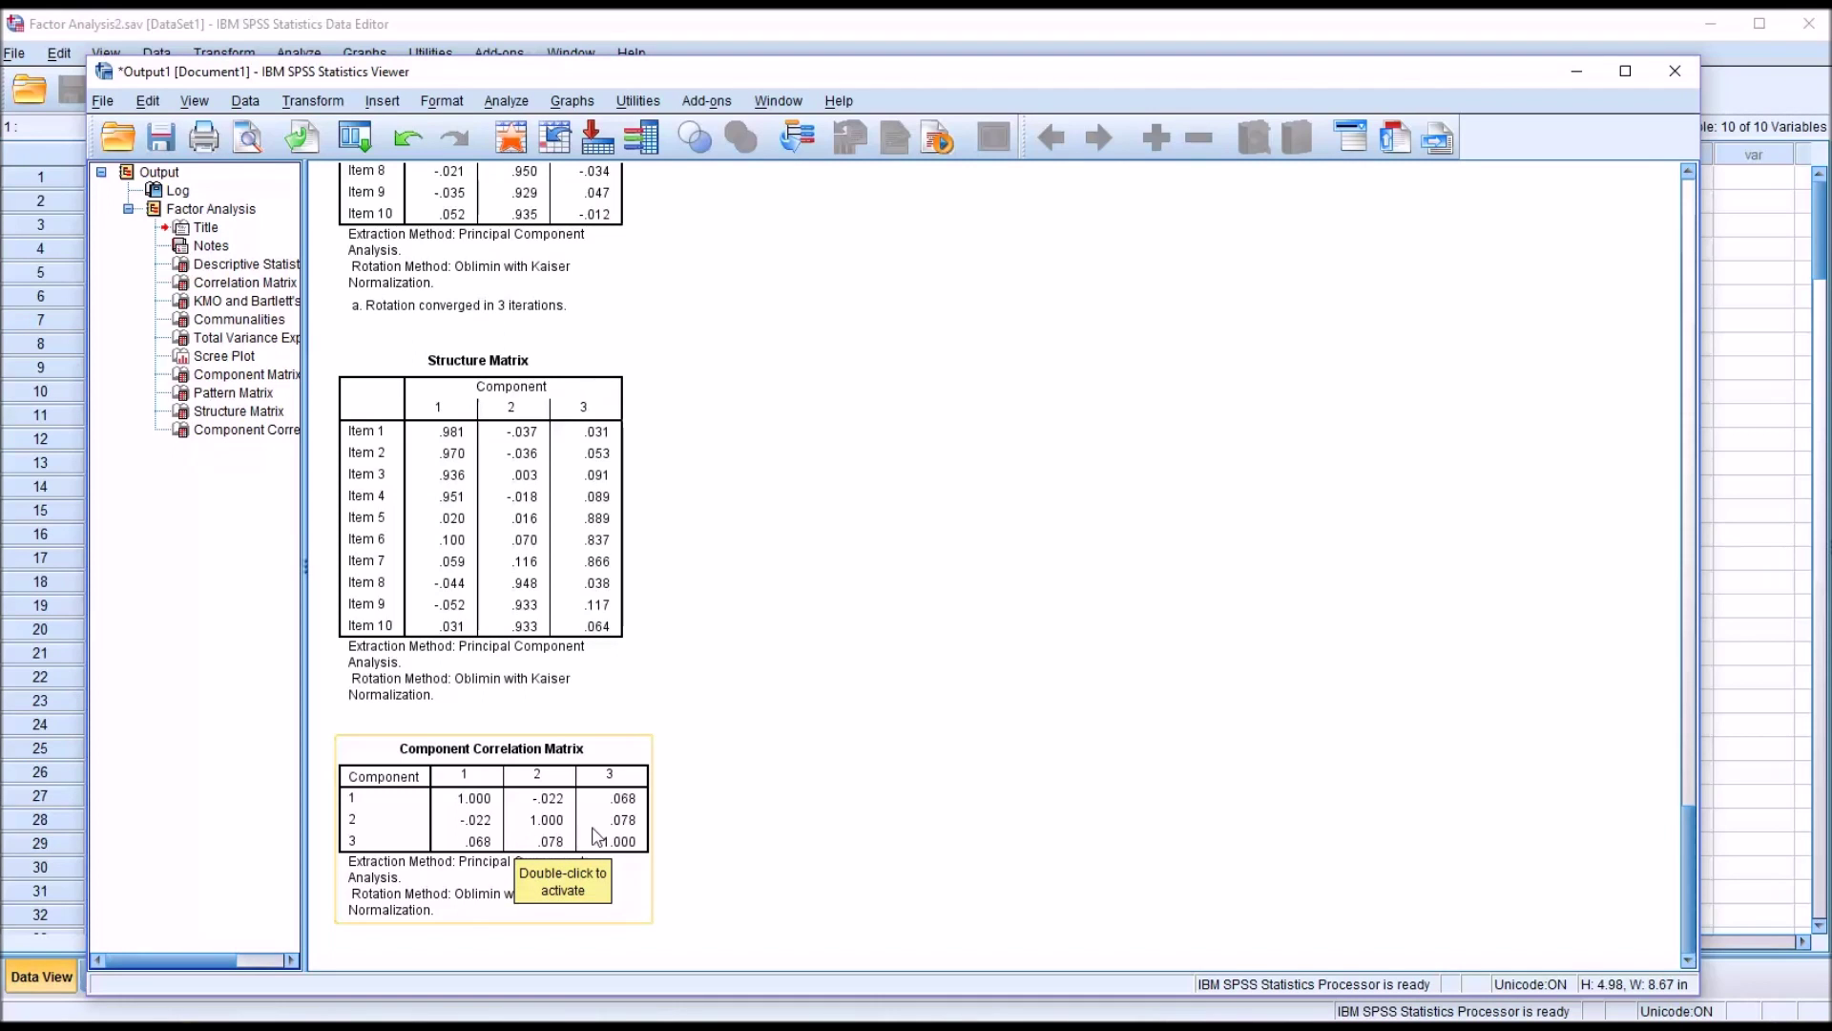
Reopen the Factor Analysis, switch the rotation to Varimax, and run it again.
{"action": "left_click", "coordinate": [753, 56]}
{"action": "left_click", "coordinate": [300, 53]}
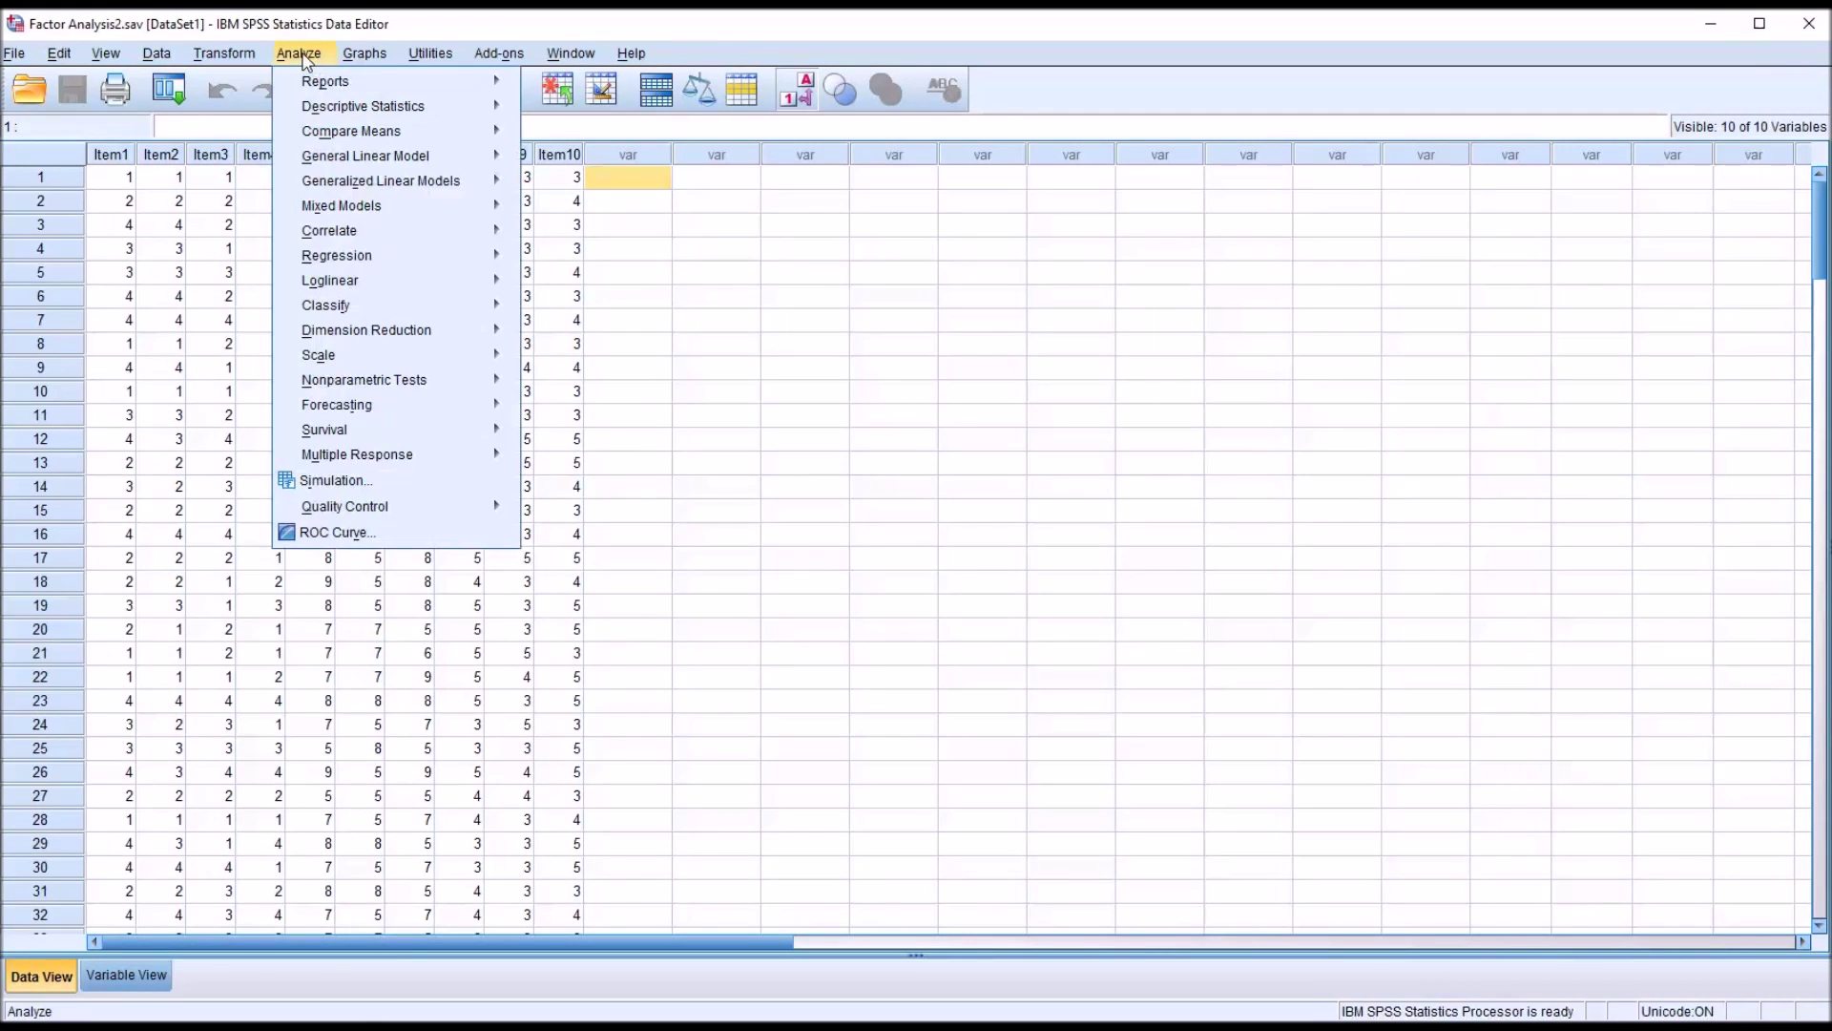
{"action": "mouse_move", "coordinate": [422, 336]}
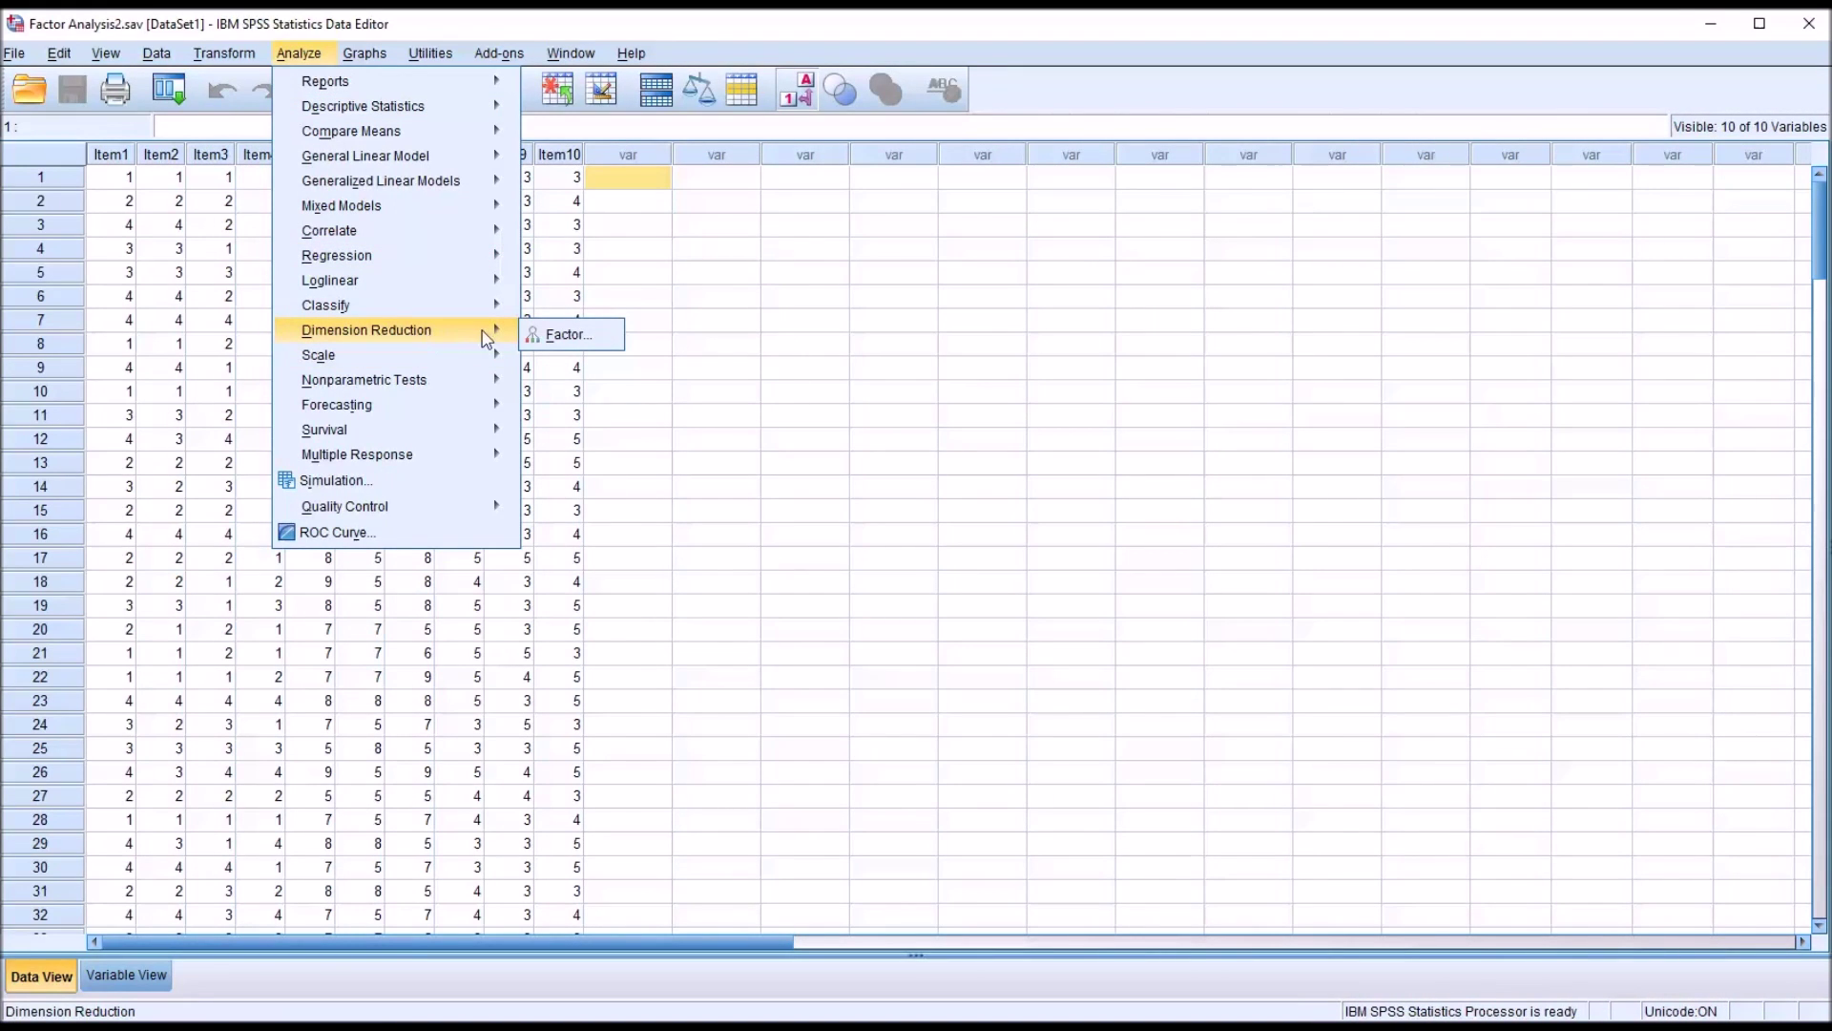
{"action": "left_click", "coordinate": [567, 334]}
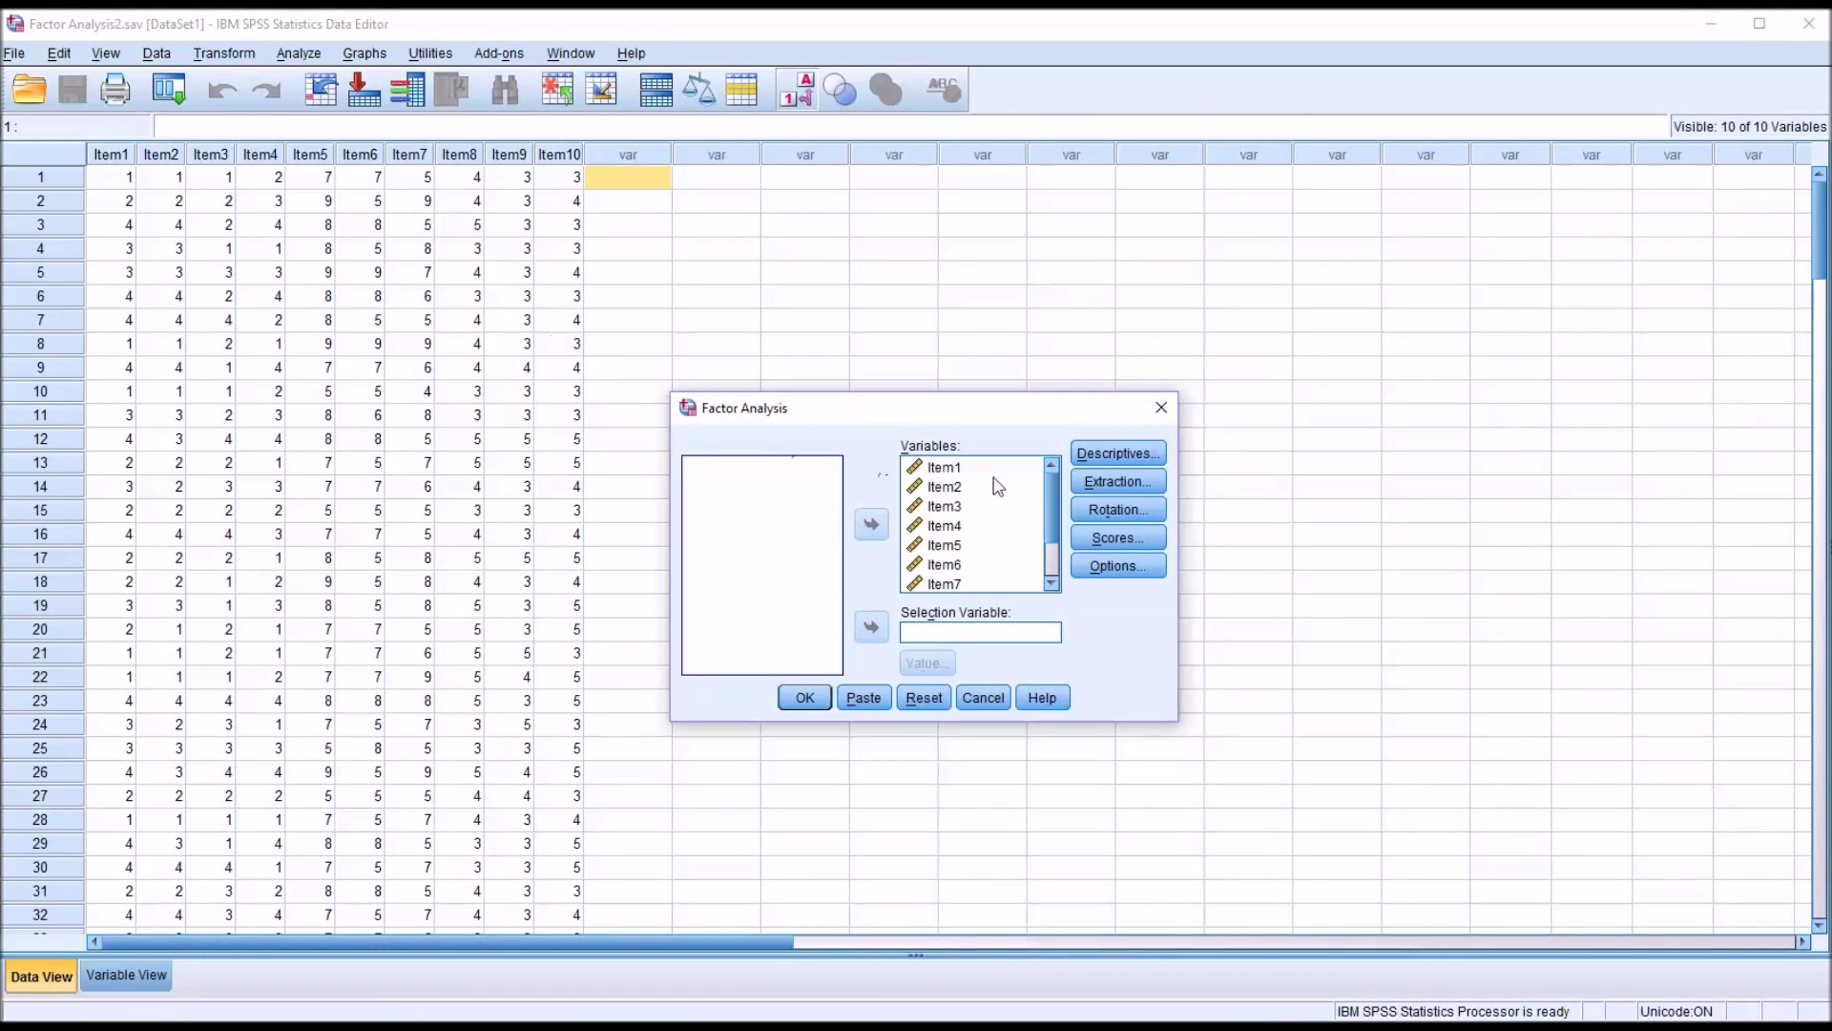
{"action": "left_click", "coordinate": [1094, 510]}
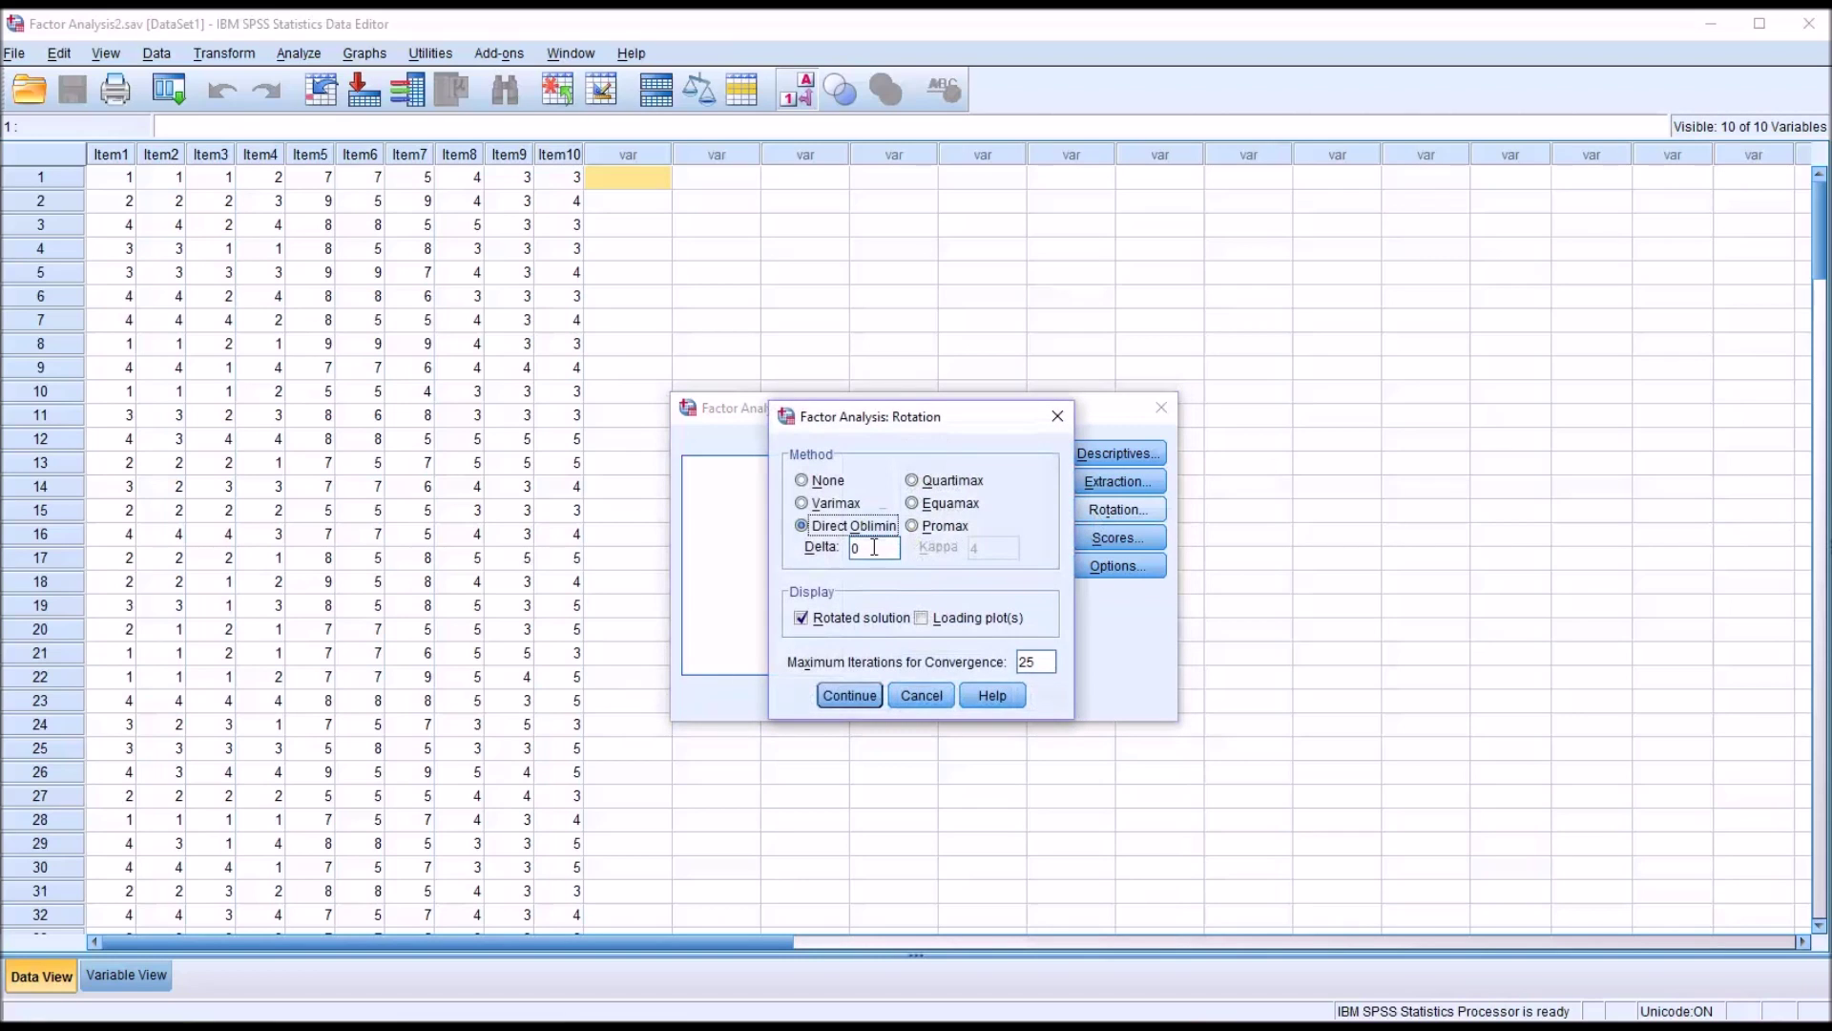
{"action": "left_click", "coordinate": [802, 503]}
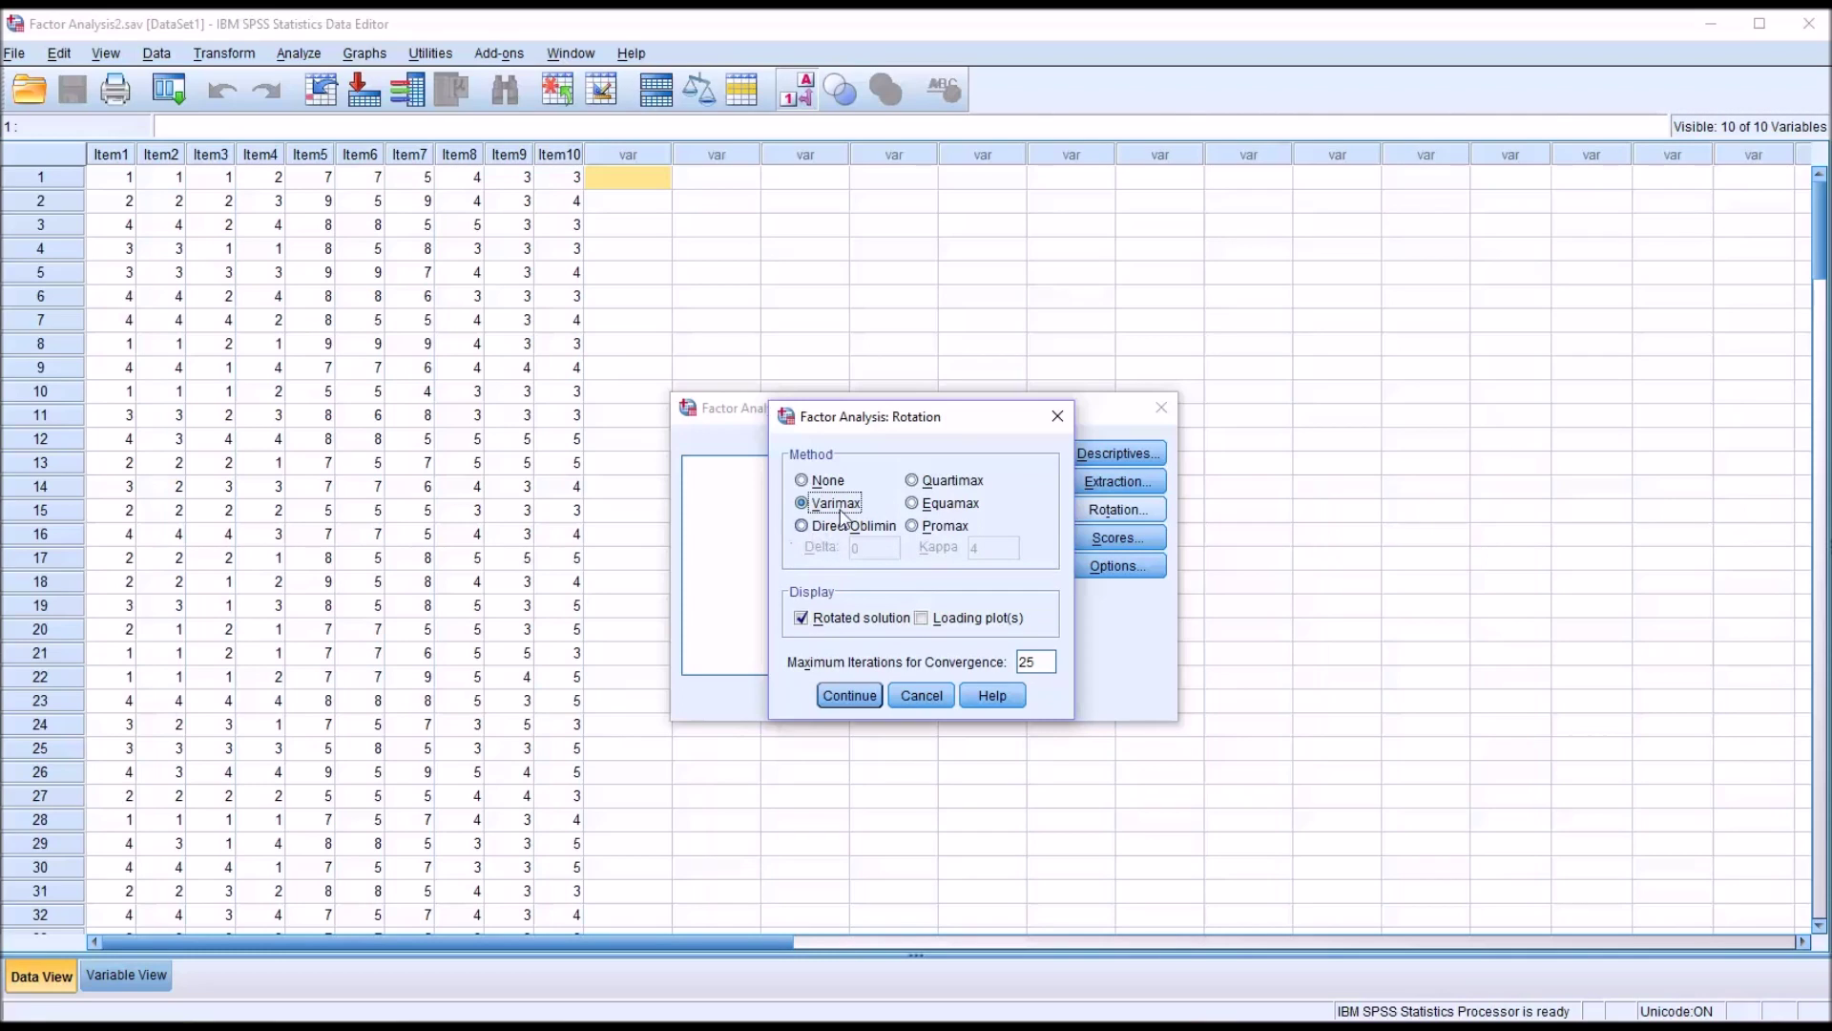
{"action": "left_click", "coordinate": [848, 705]}
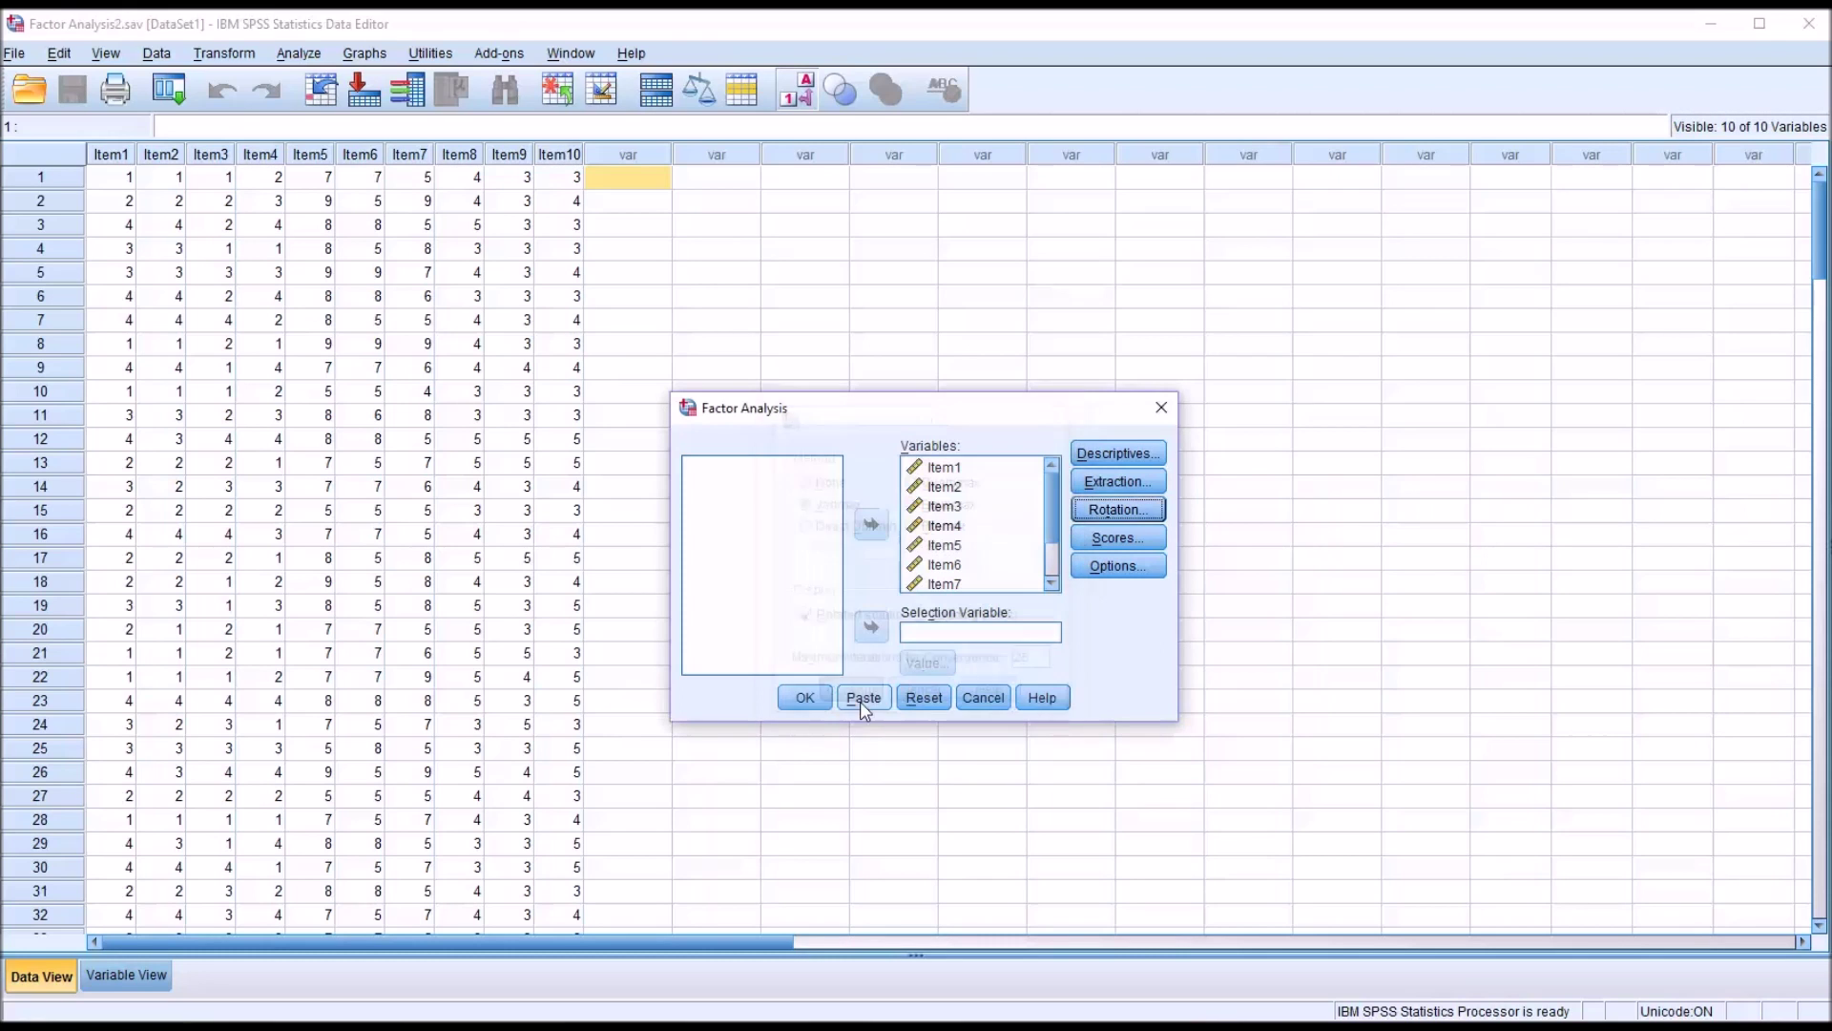
{"action": "left_click", "coordinate": [805, 699]}
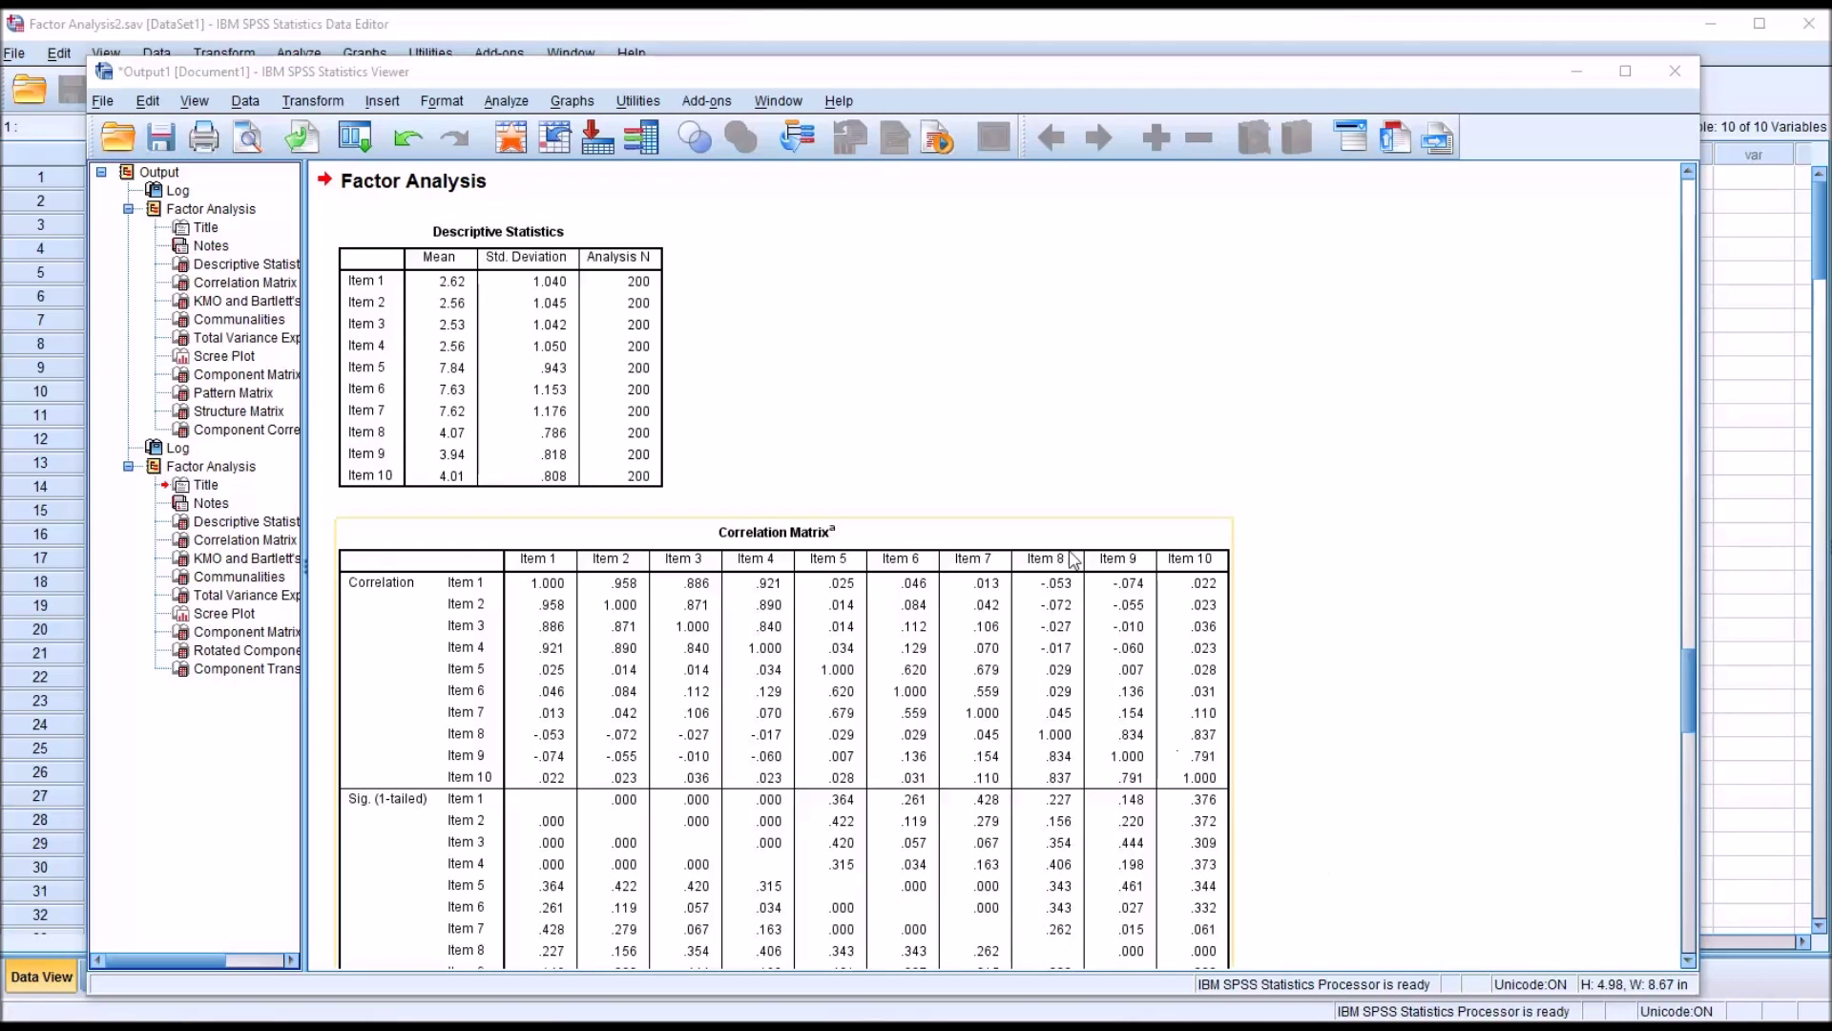
Scroll the new output to the KMO (.722) and Bartlett's Test table.
{"action": "left_click_drag", "start_coordinate": [1687, 683], "coordinate": [1691, 723]}
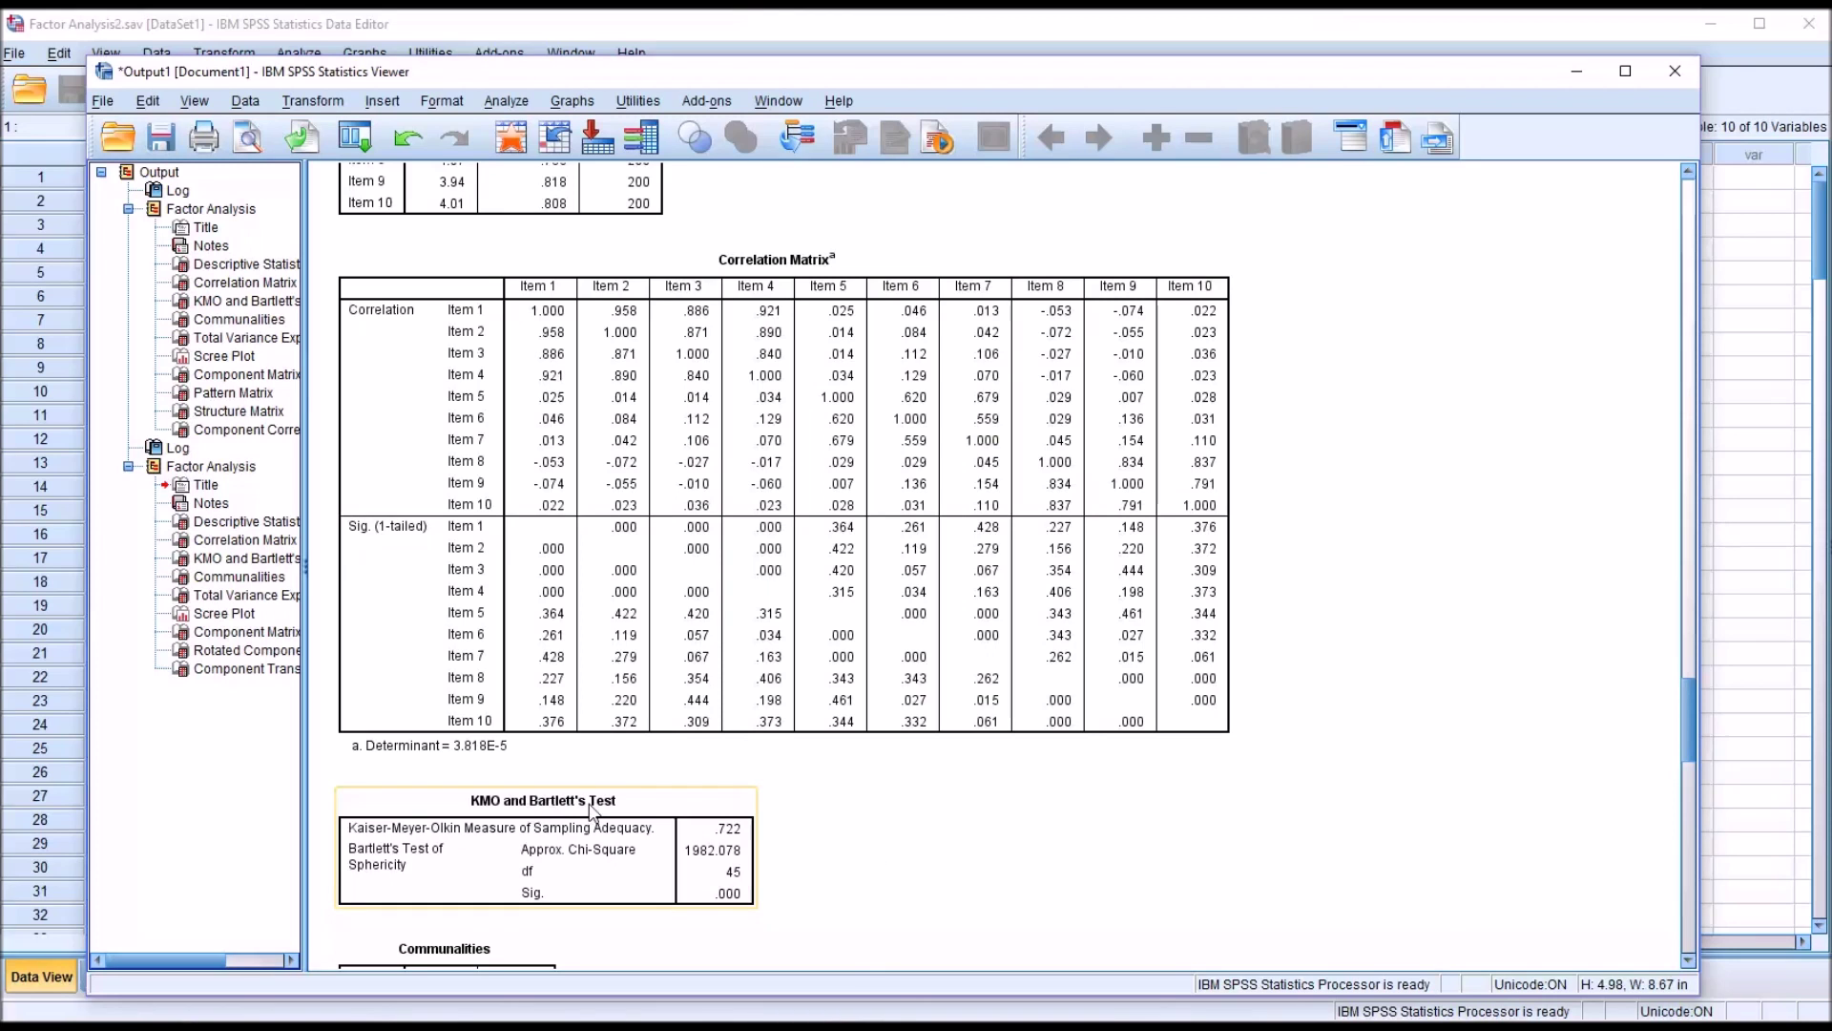
{"action": "left_click_drag", "start_coordinate": [1685, 731], "coordinate": [1686, 793]}
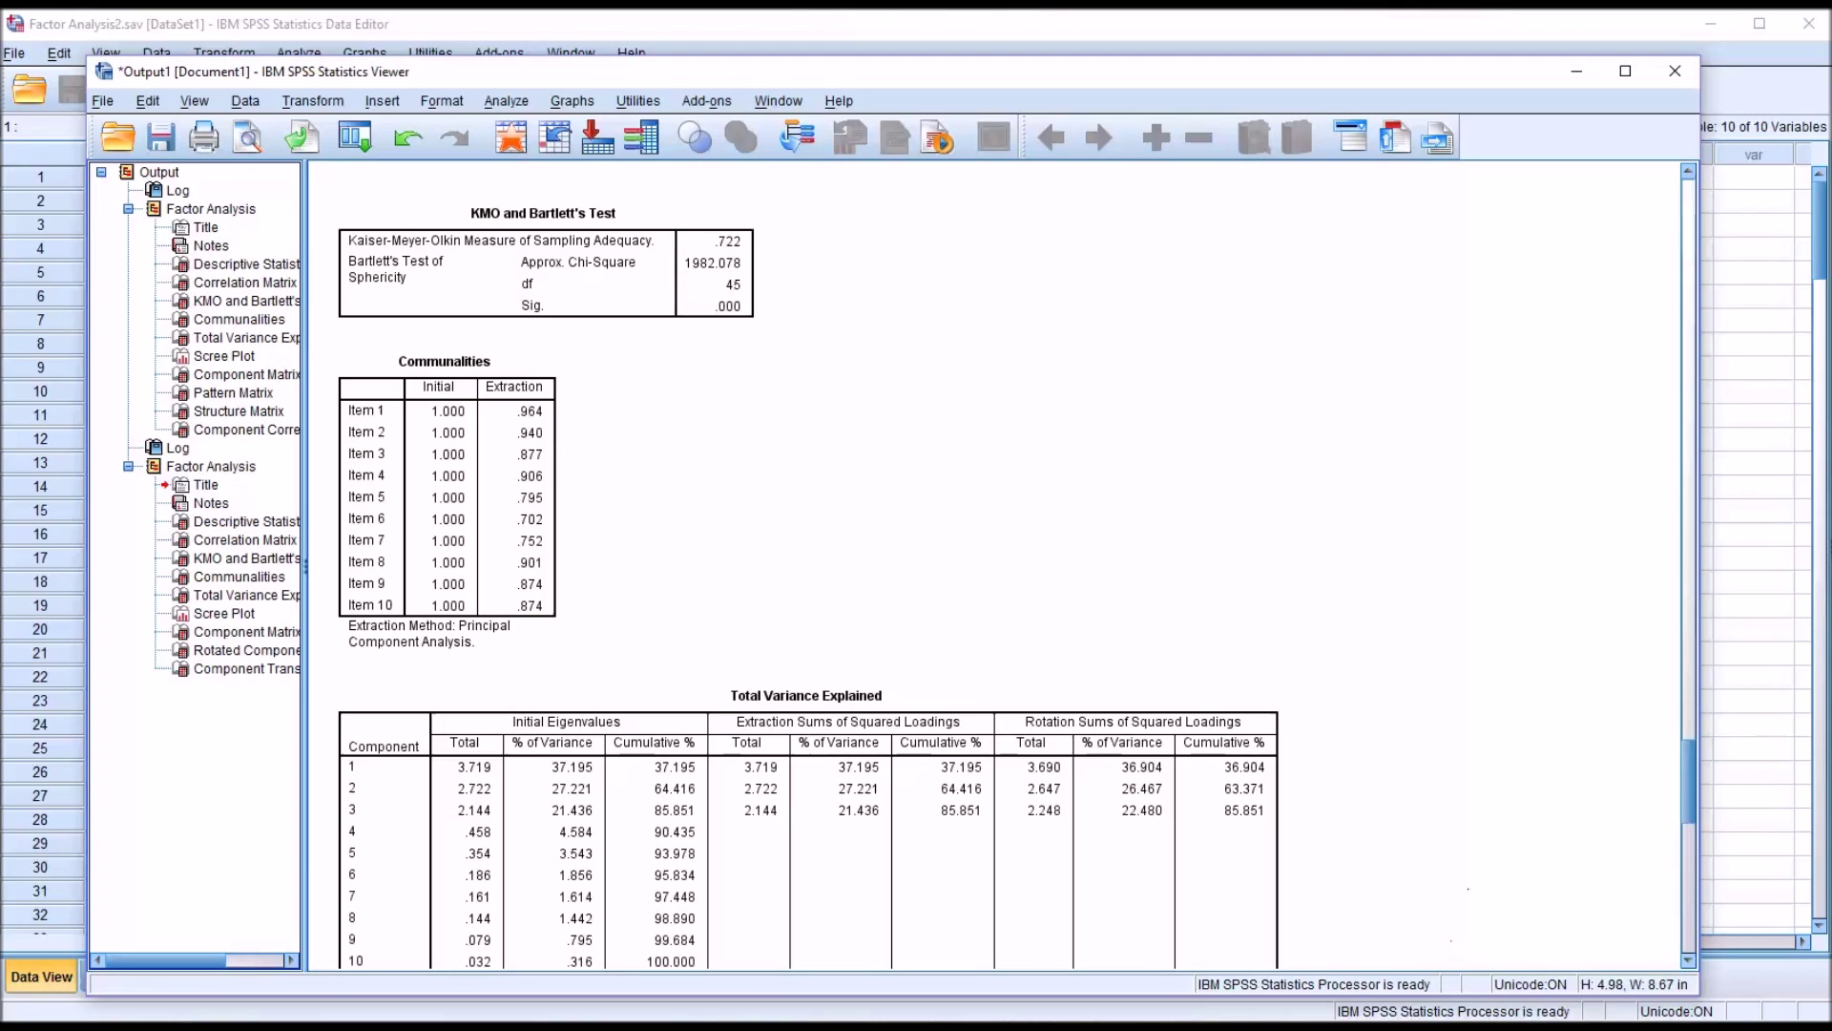
{"action": "left_click", "coordinate": [402, 264]}
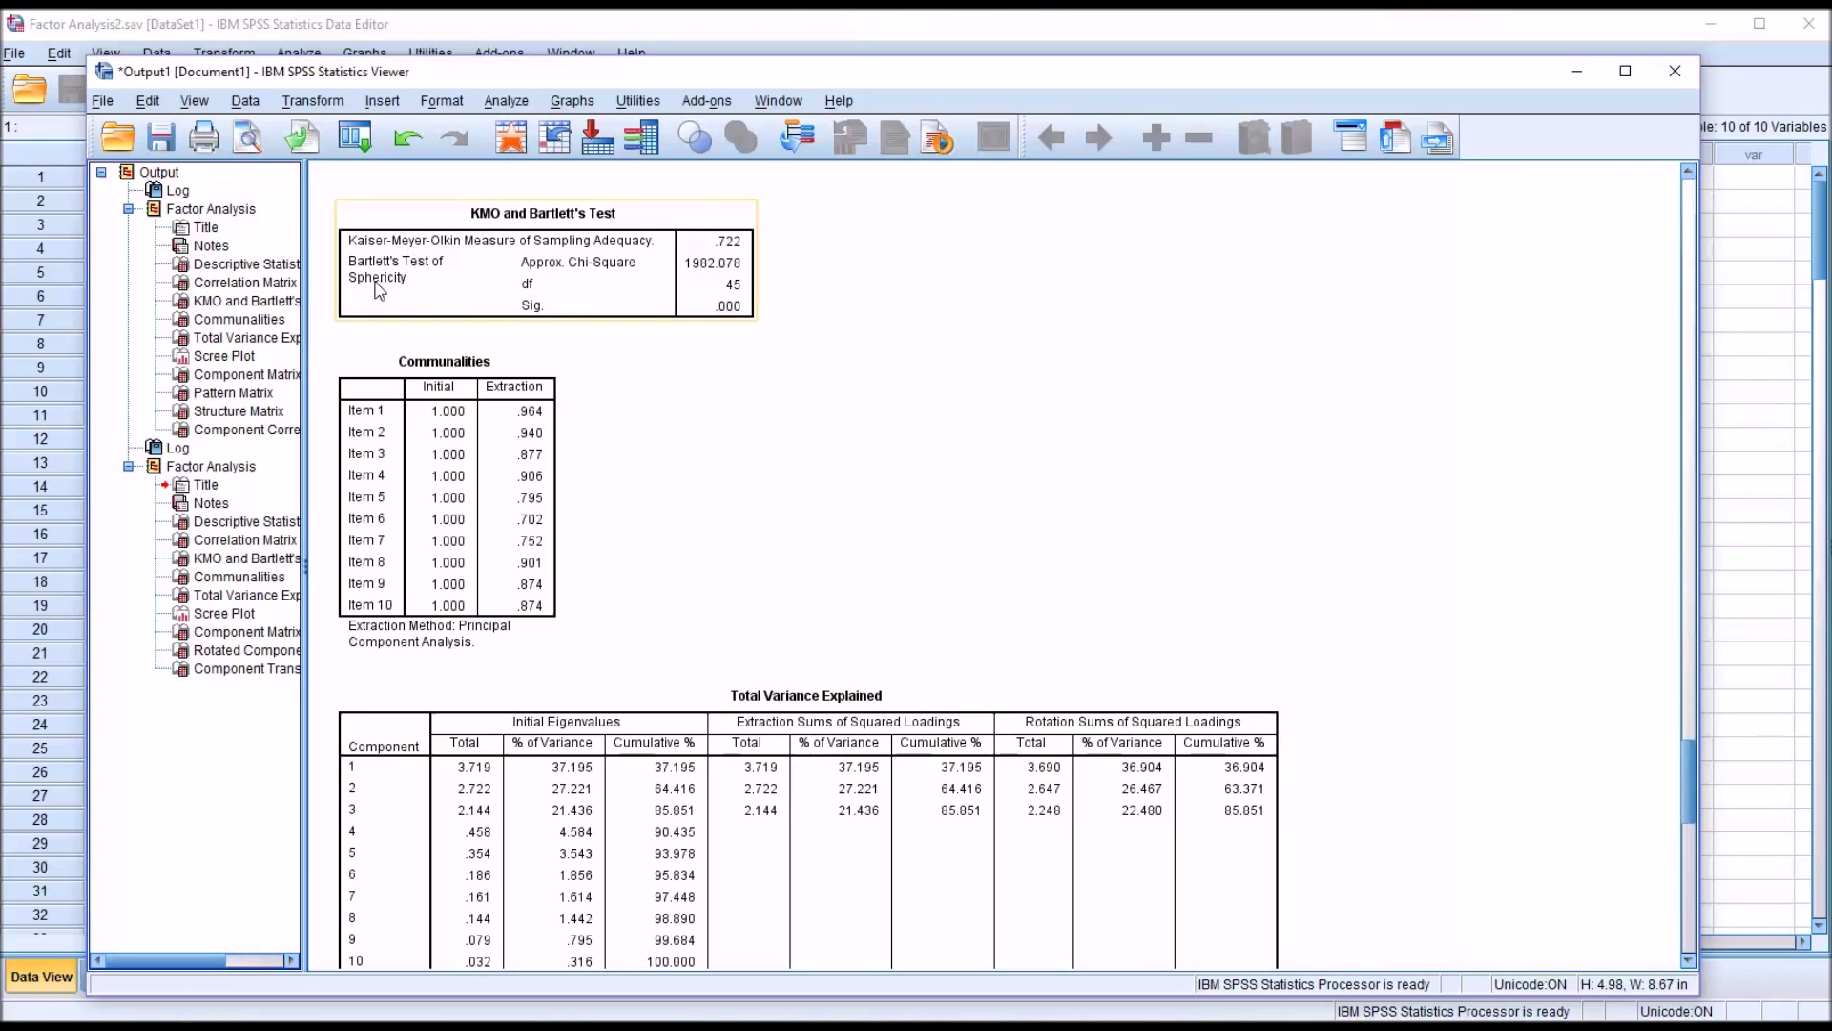
{"action": "left_click", "coordinate": [606, 340]}
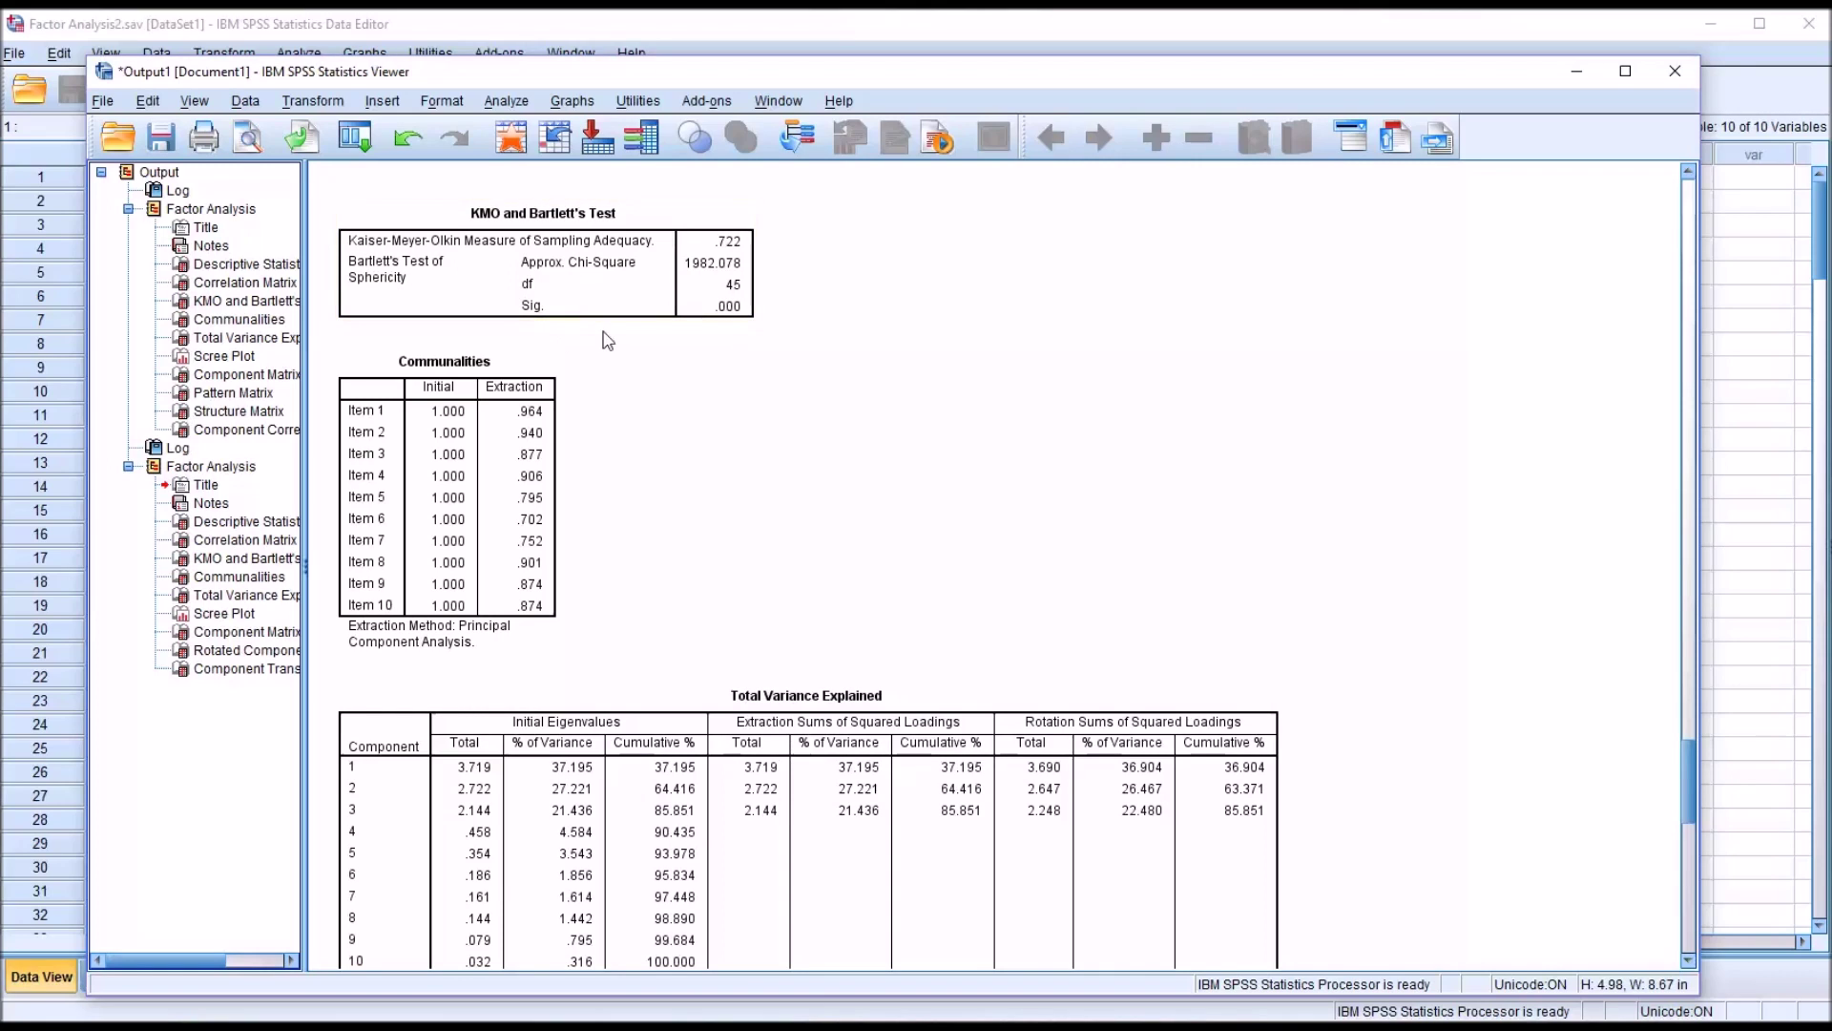
{"action": "left_click", "coordinate": [729, 319]}
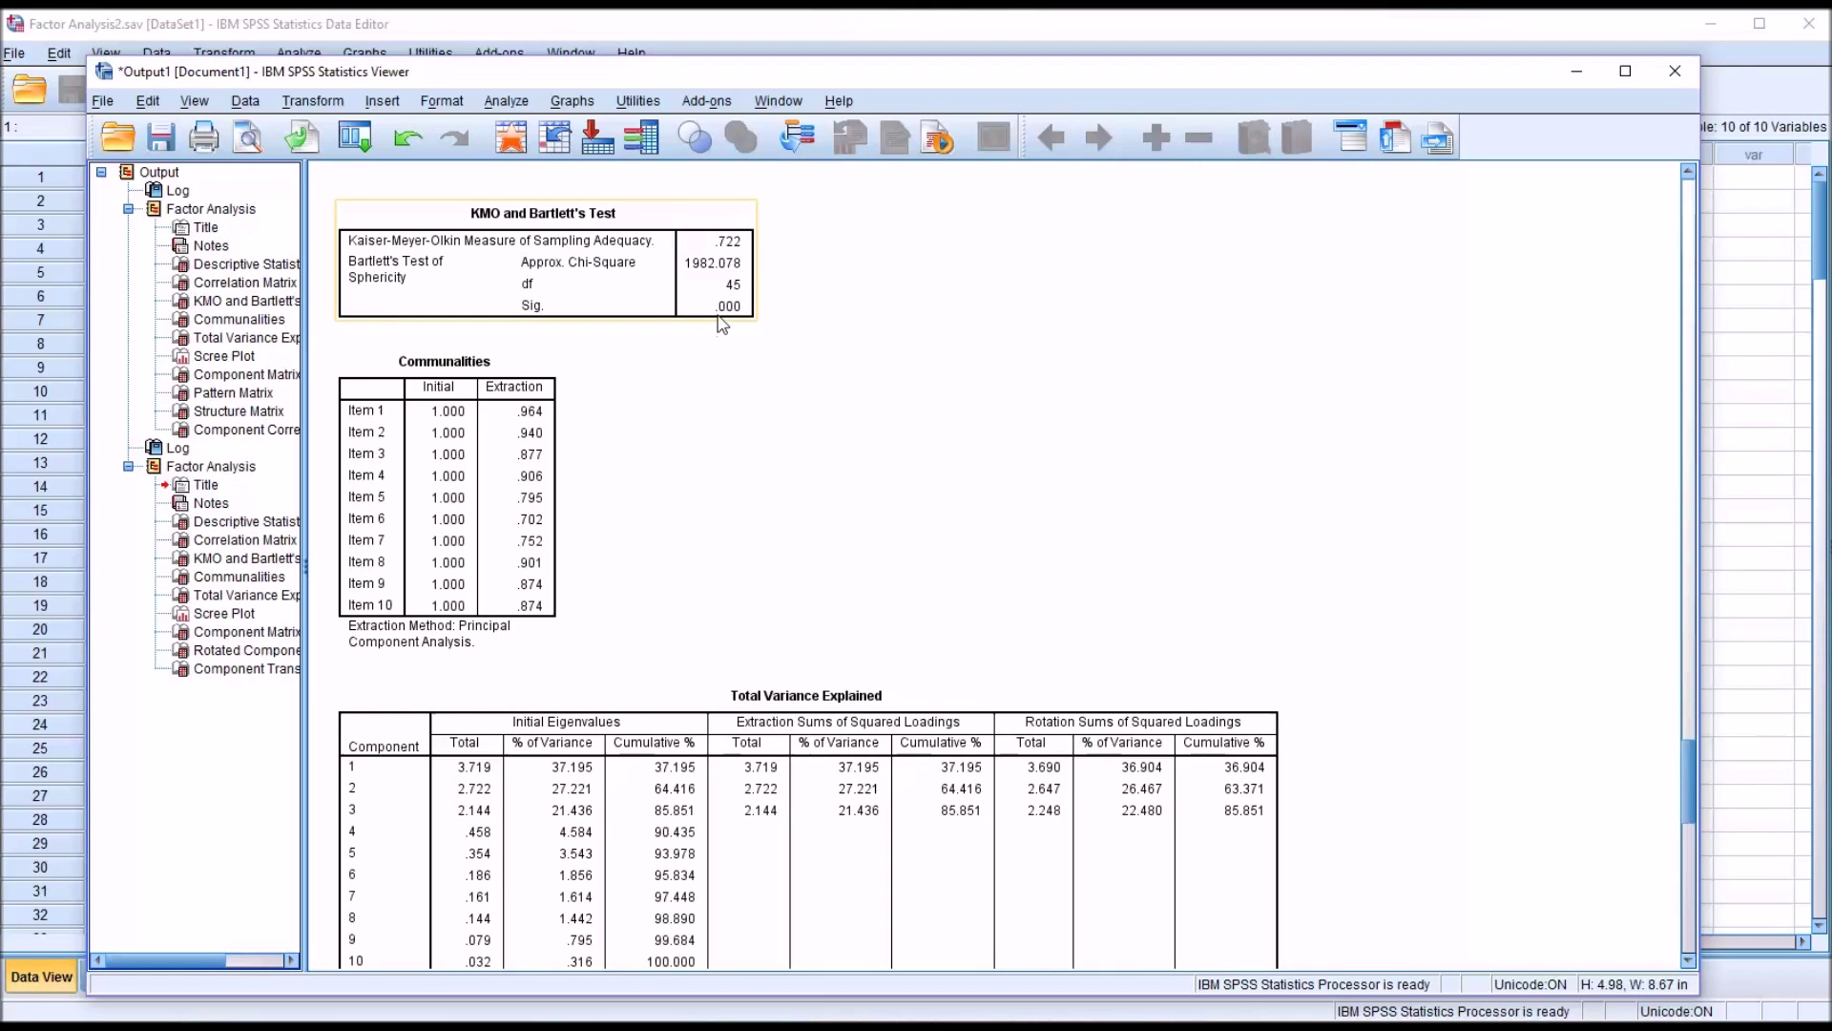
{"action": "left_click", "coordinate": [799, 334]}
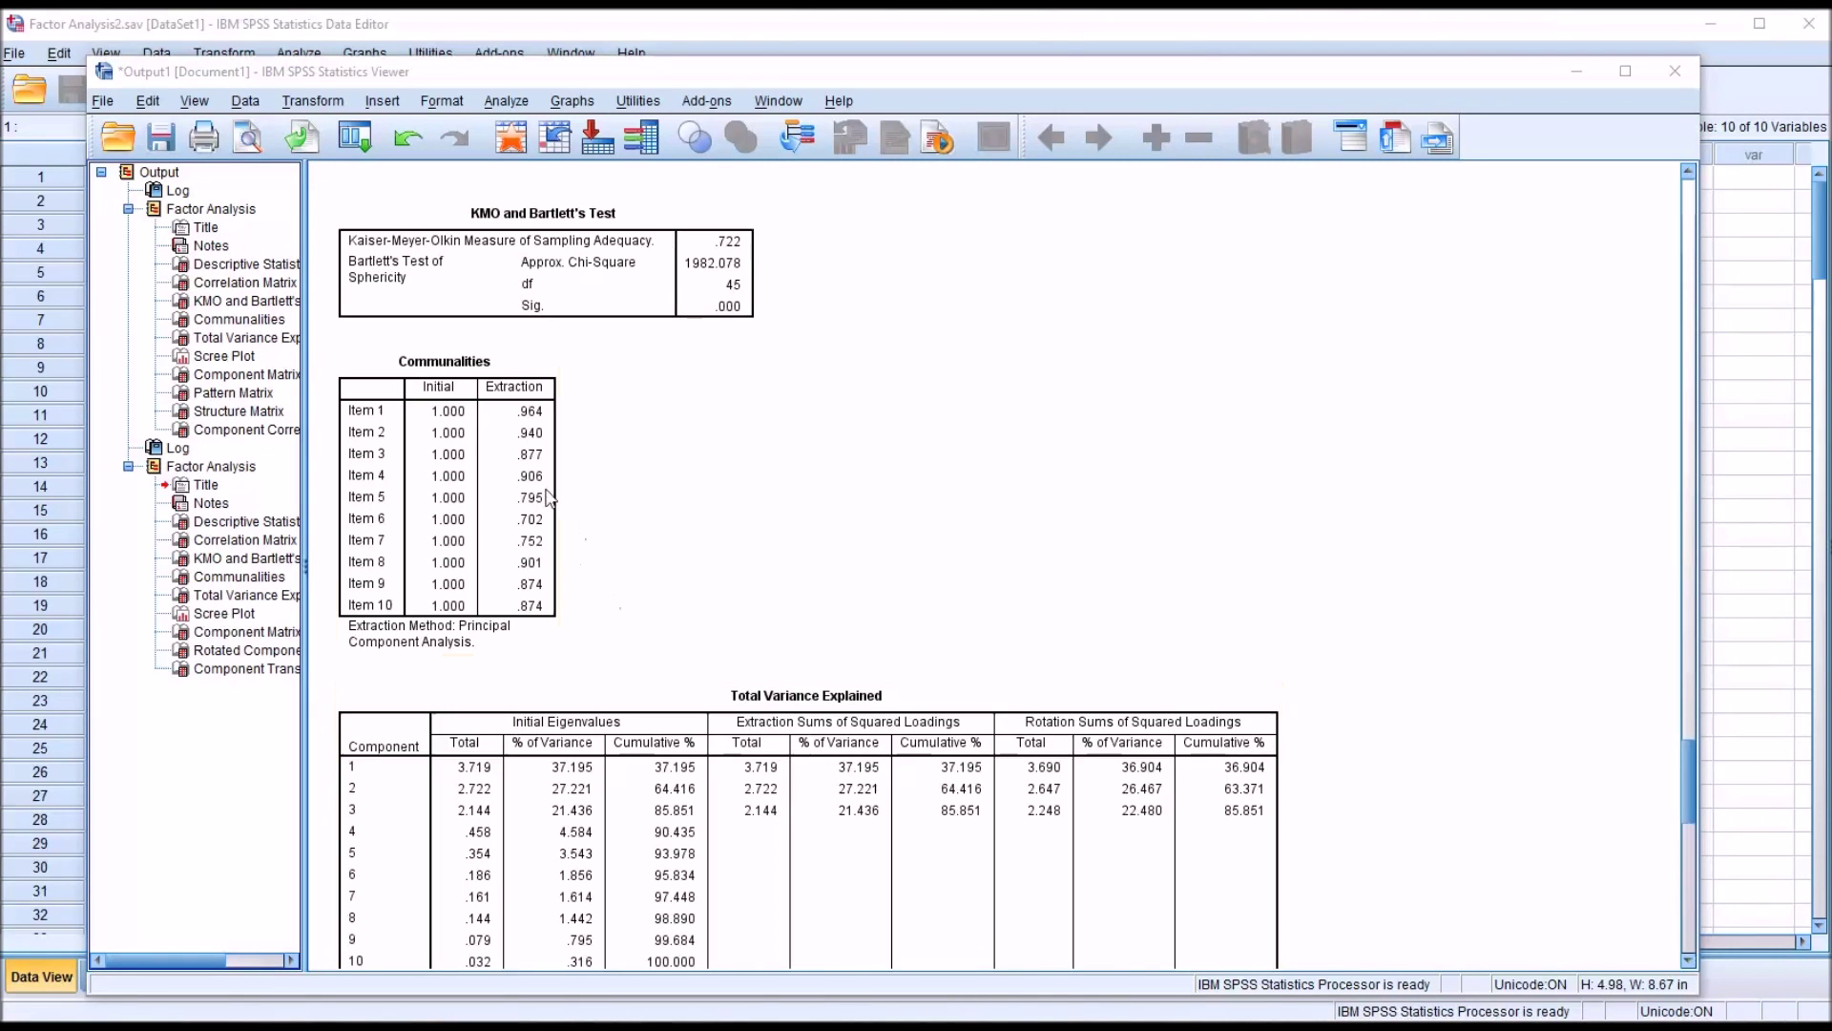
{"action": "left_click", "coordinate": [453, 458]}
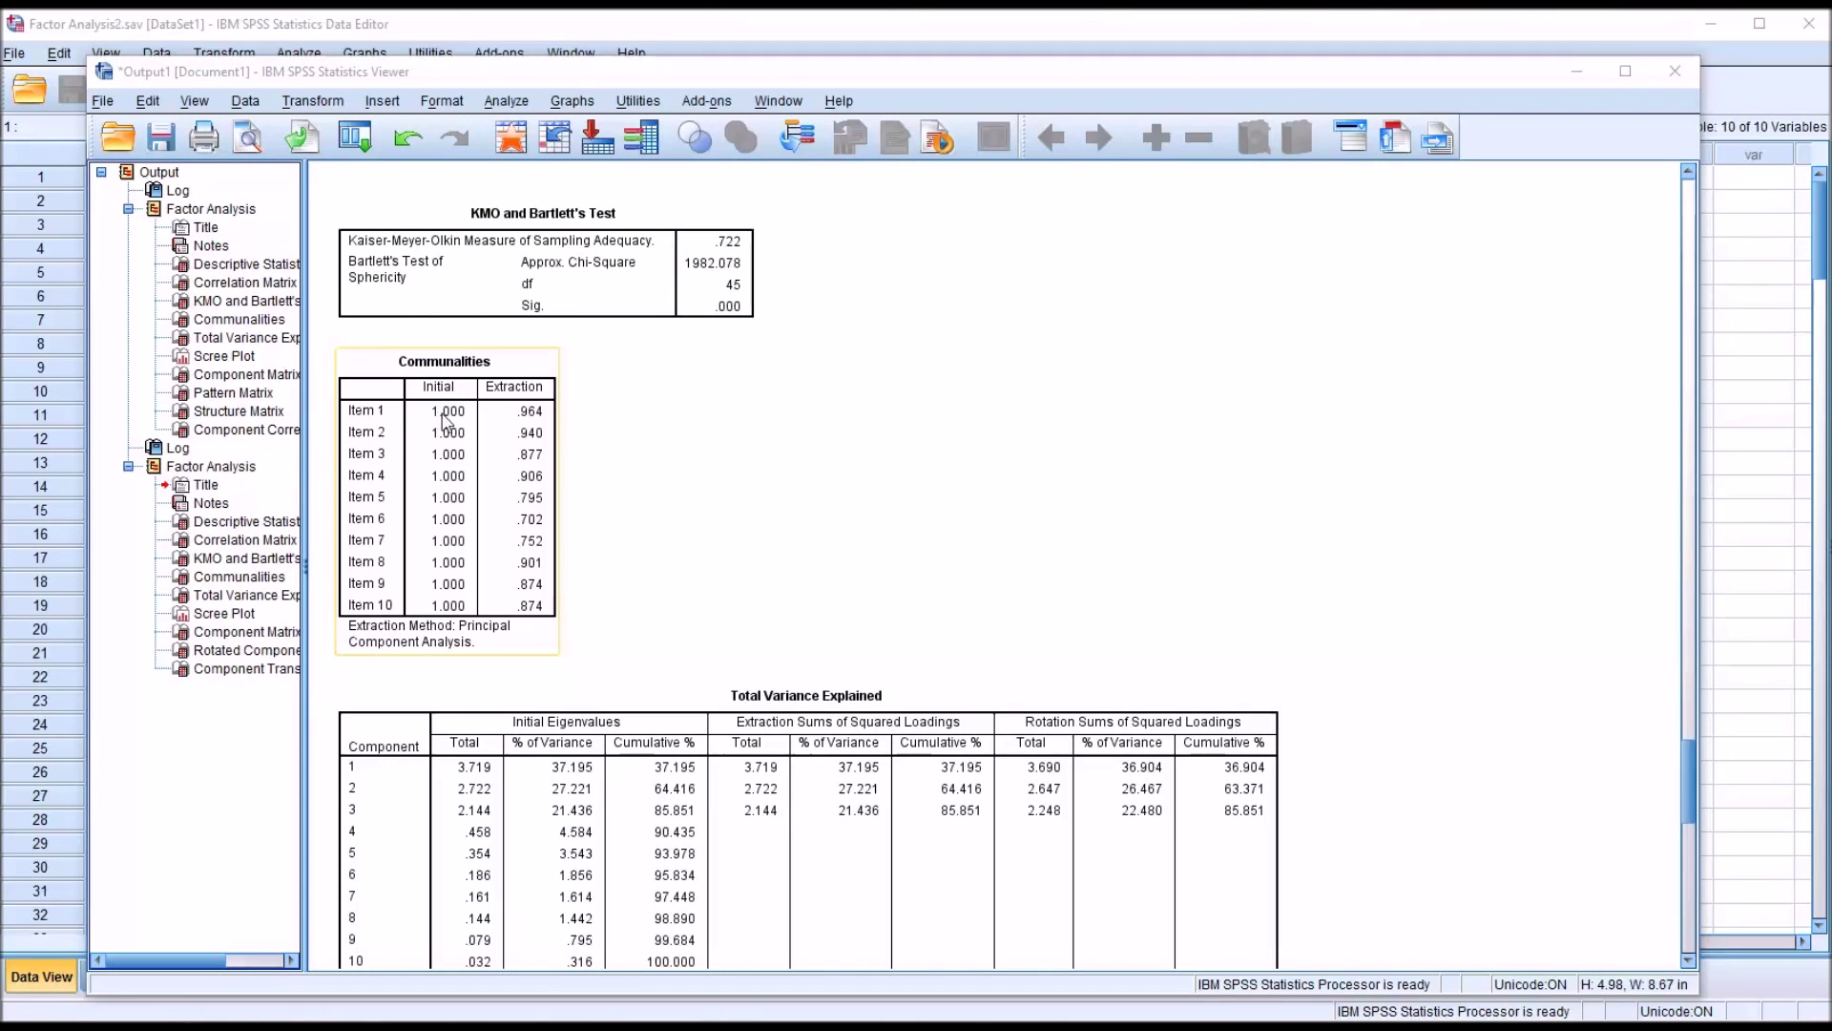
{"action": "left_click", "coordinate": [575, 386]}
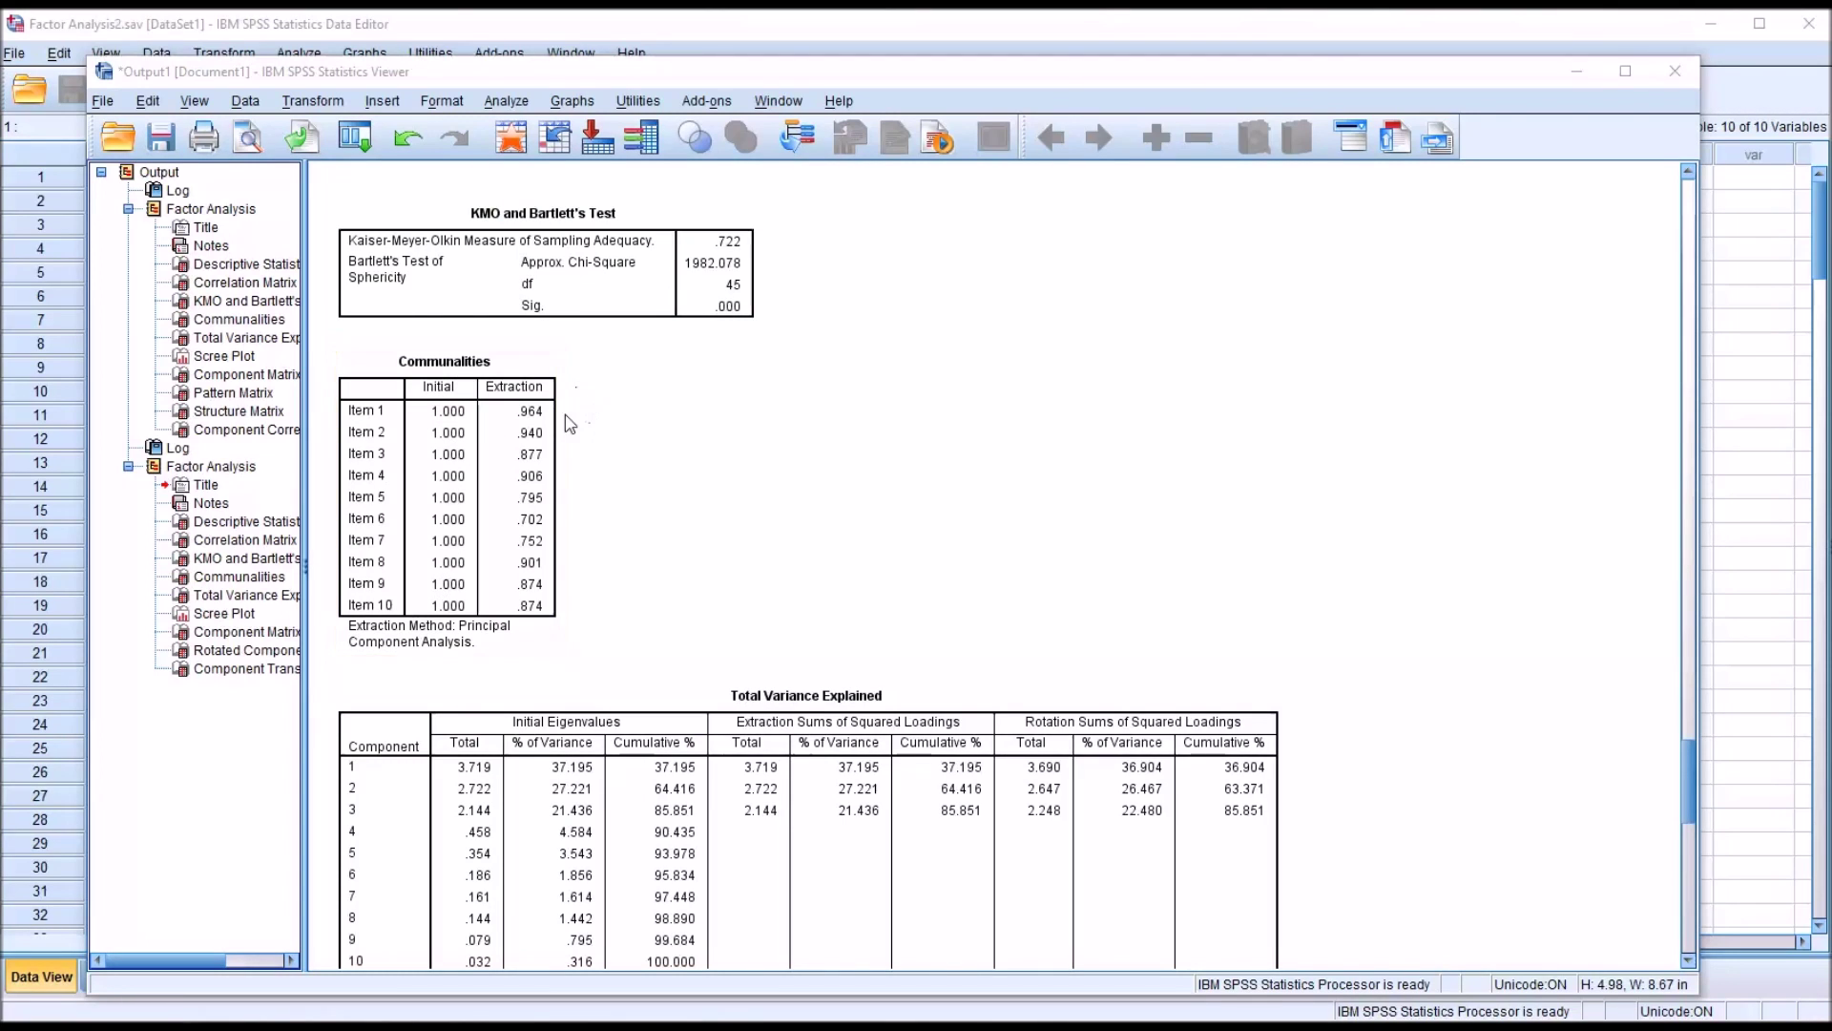
{"action": "left_click", "coordinate": [560, 412]}
{"action": "left_click", "coordinate": [568, 423]}
{"action": "left_click_drag", "start_coordinate": [1688, 749], "coordinate": [1687, 765]}
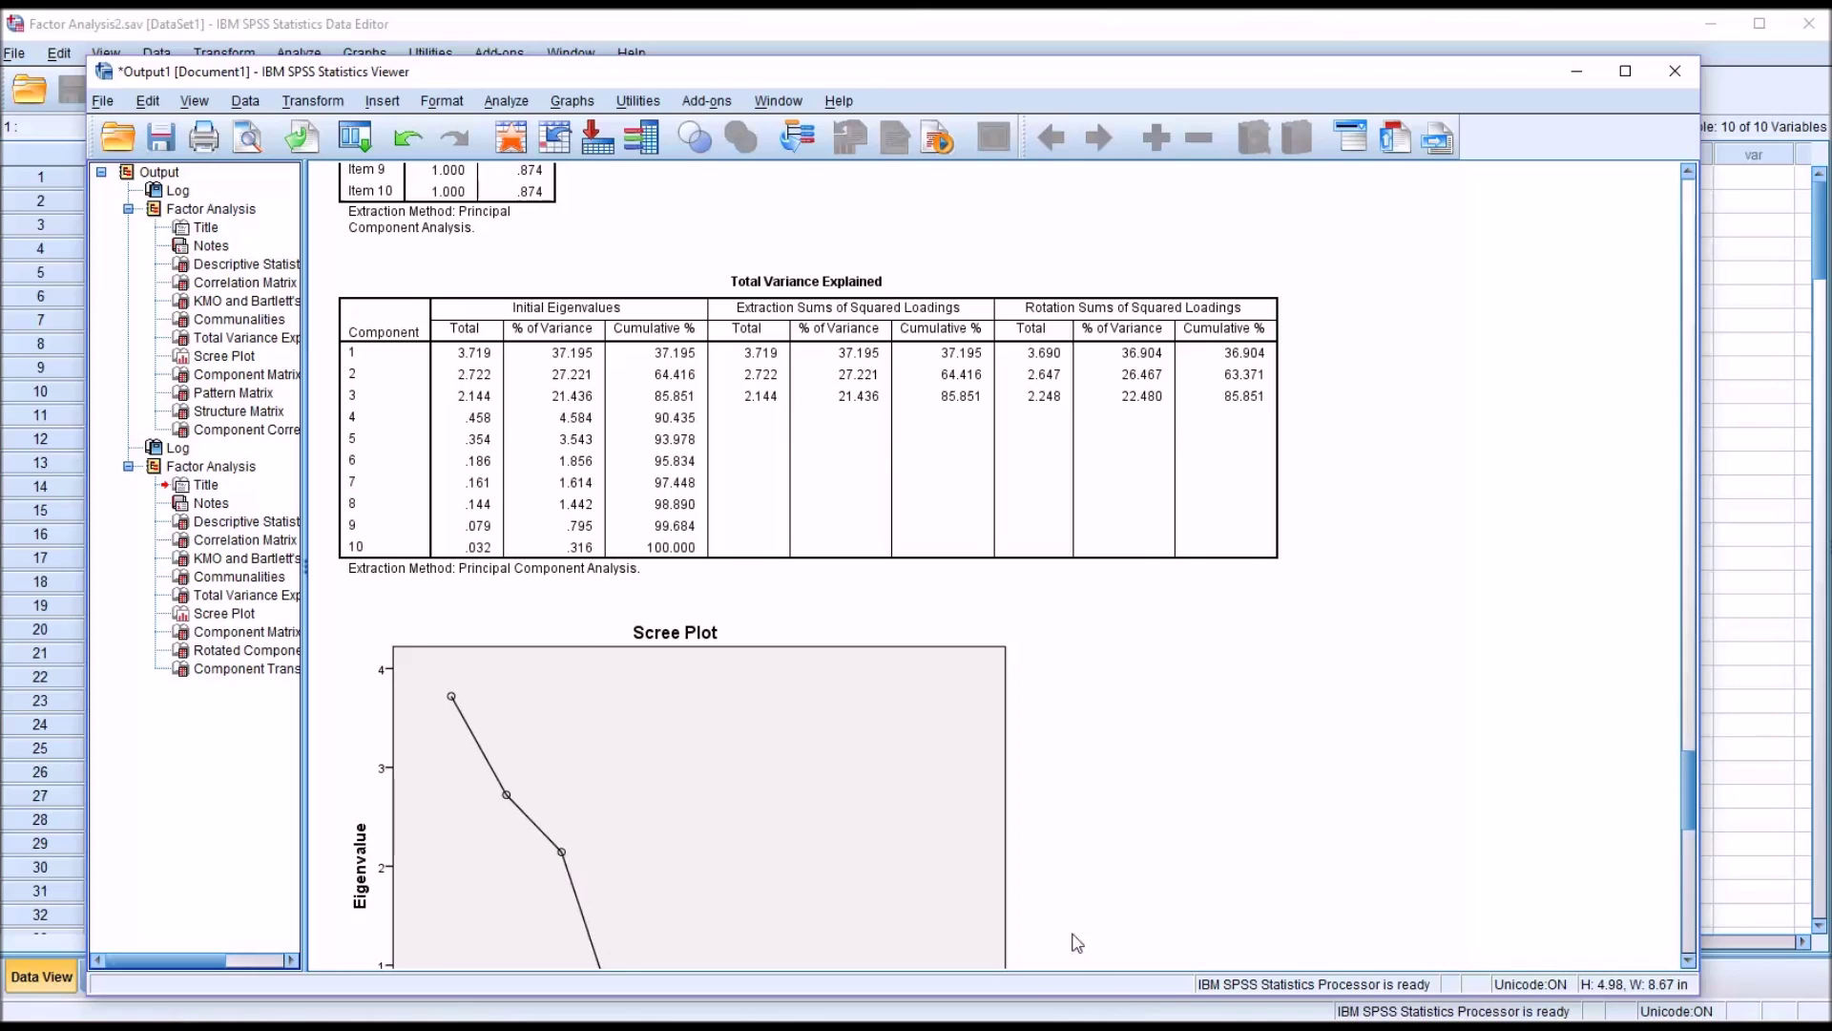
{"action": "left_click", "coordinate": [448, 520]}
{"action": "left_click_drag", "start_coordinate": [1691, 754], "coordinate": [1688, 796]}
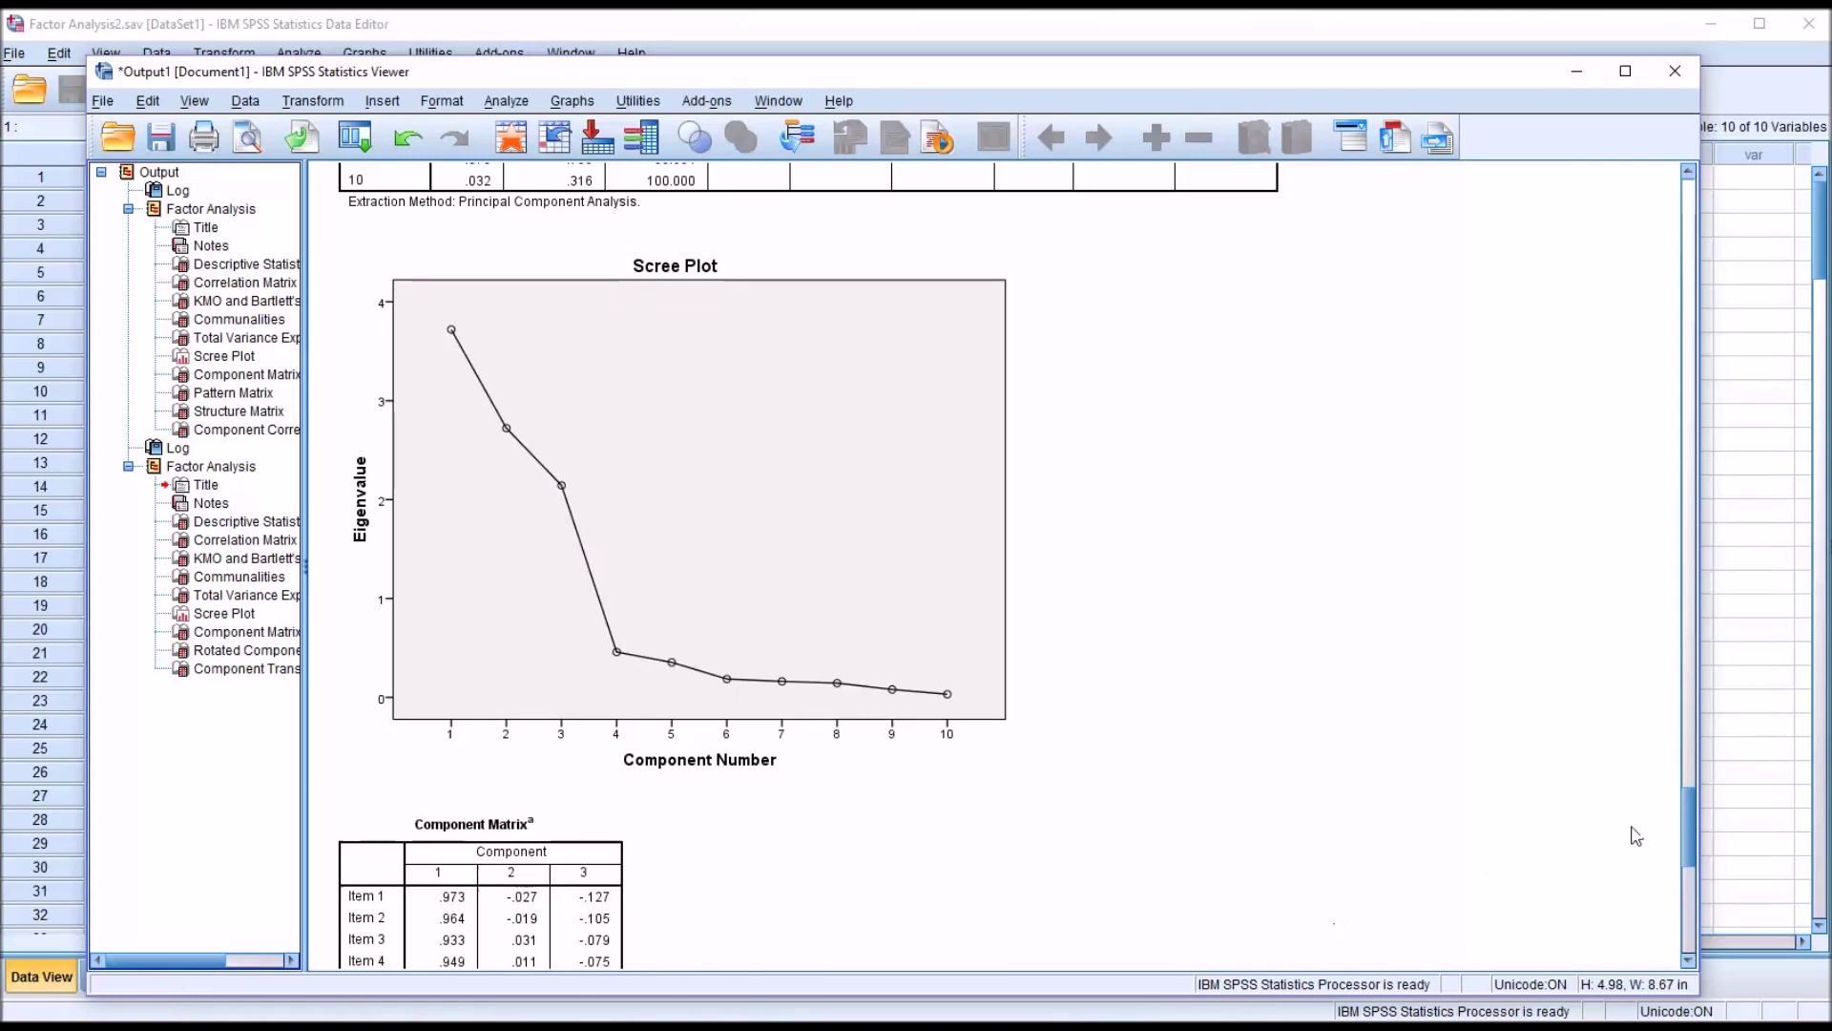
{"action": "left_click_drag", "start_coordinate": [1685, 821], "coordinate": [1687, 880]}
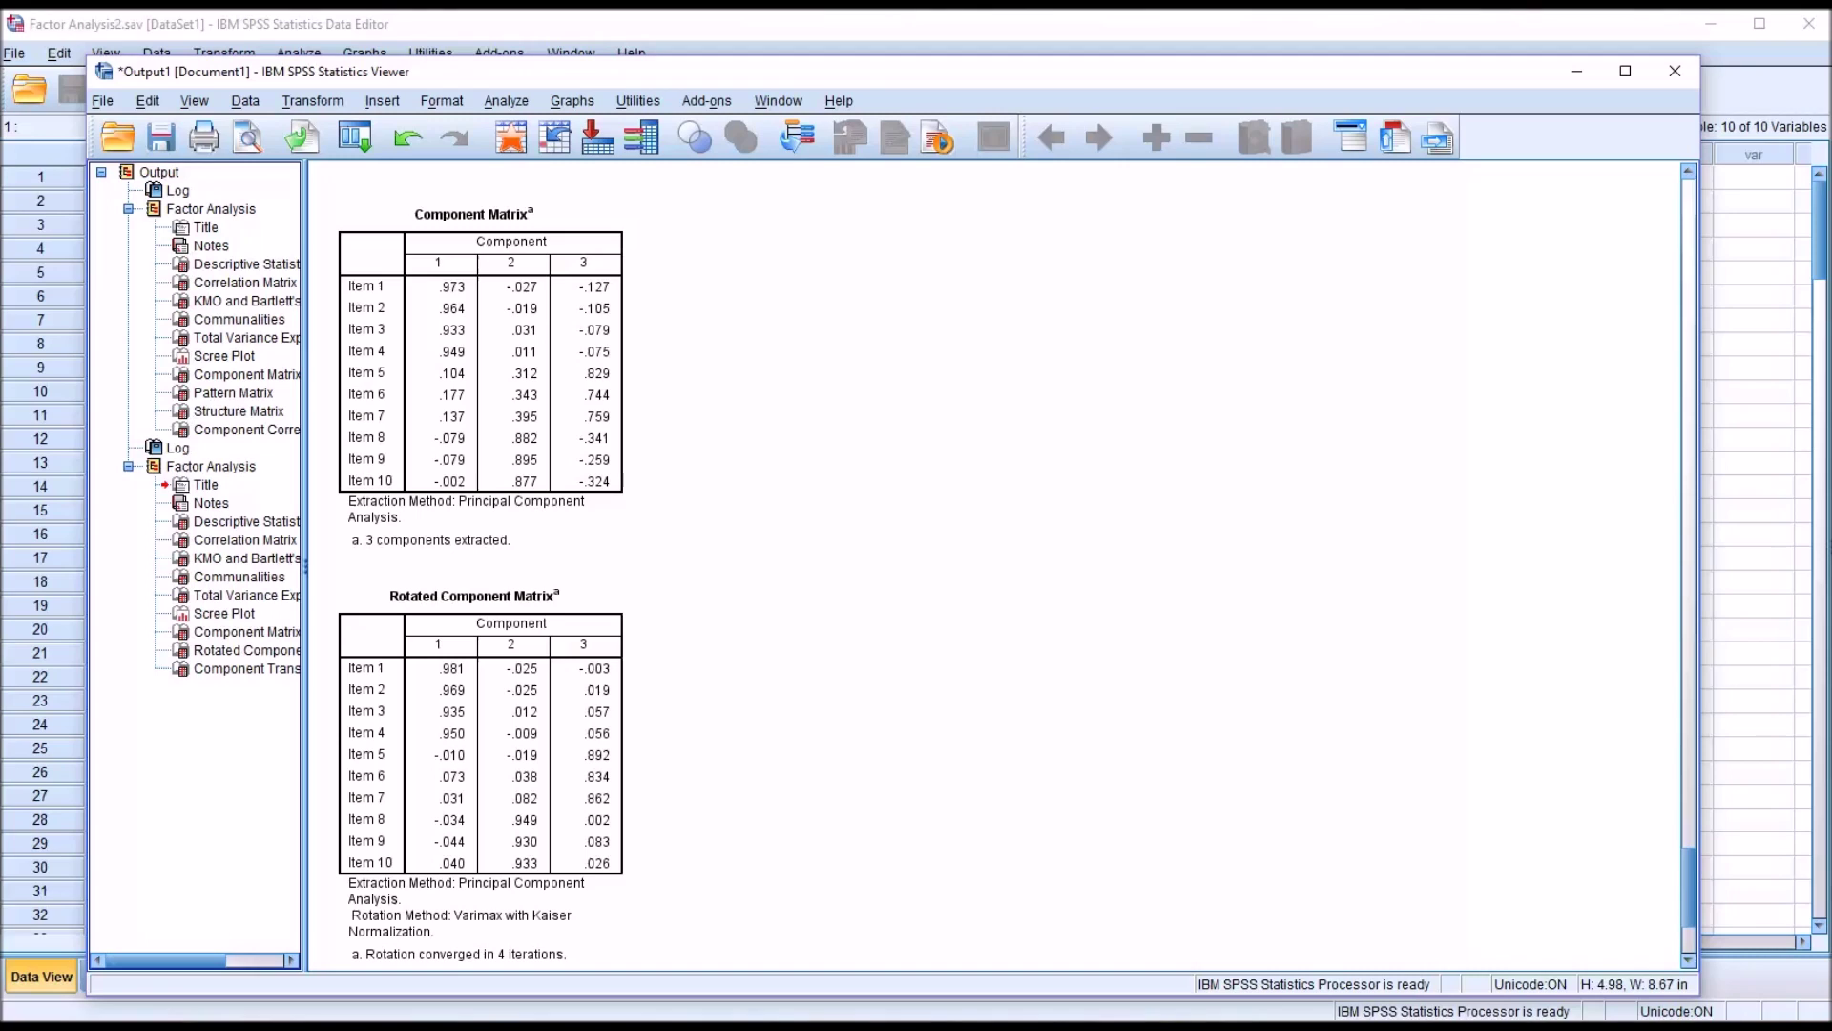
{"action": "left_click", "coordinate": [616, 794]}
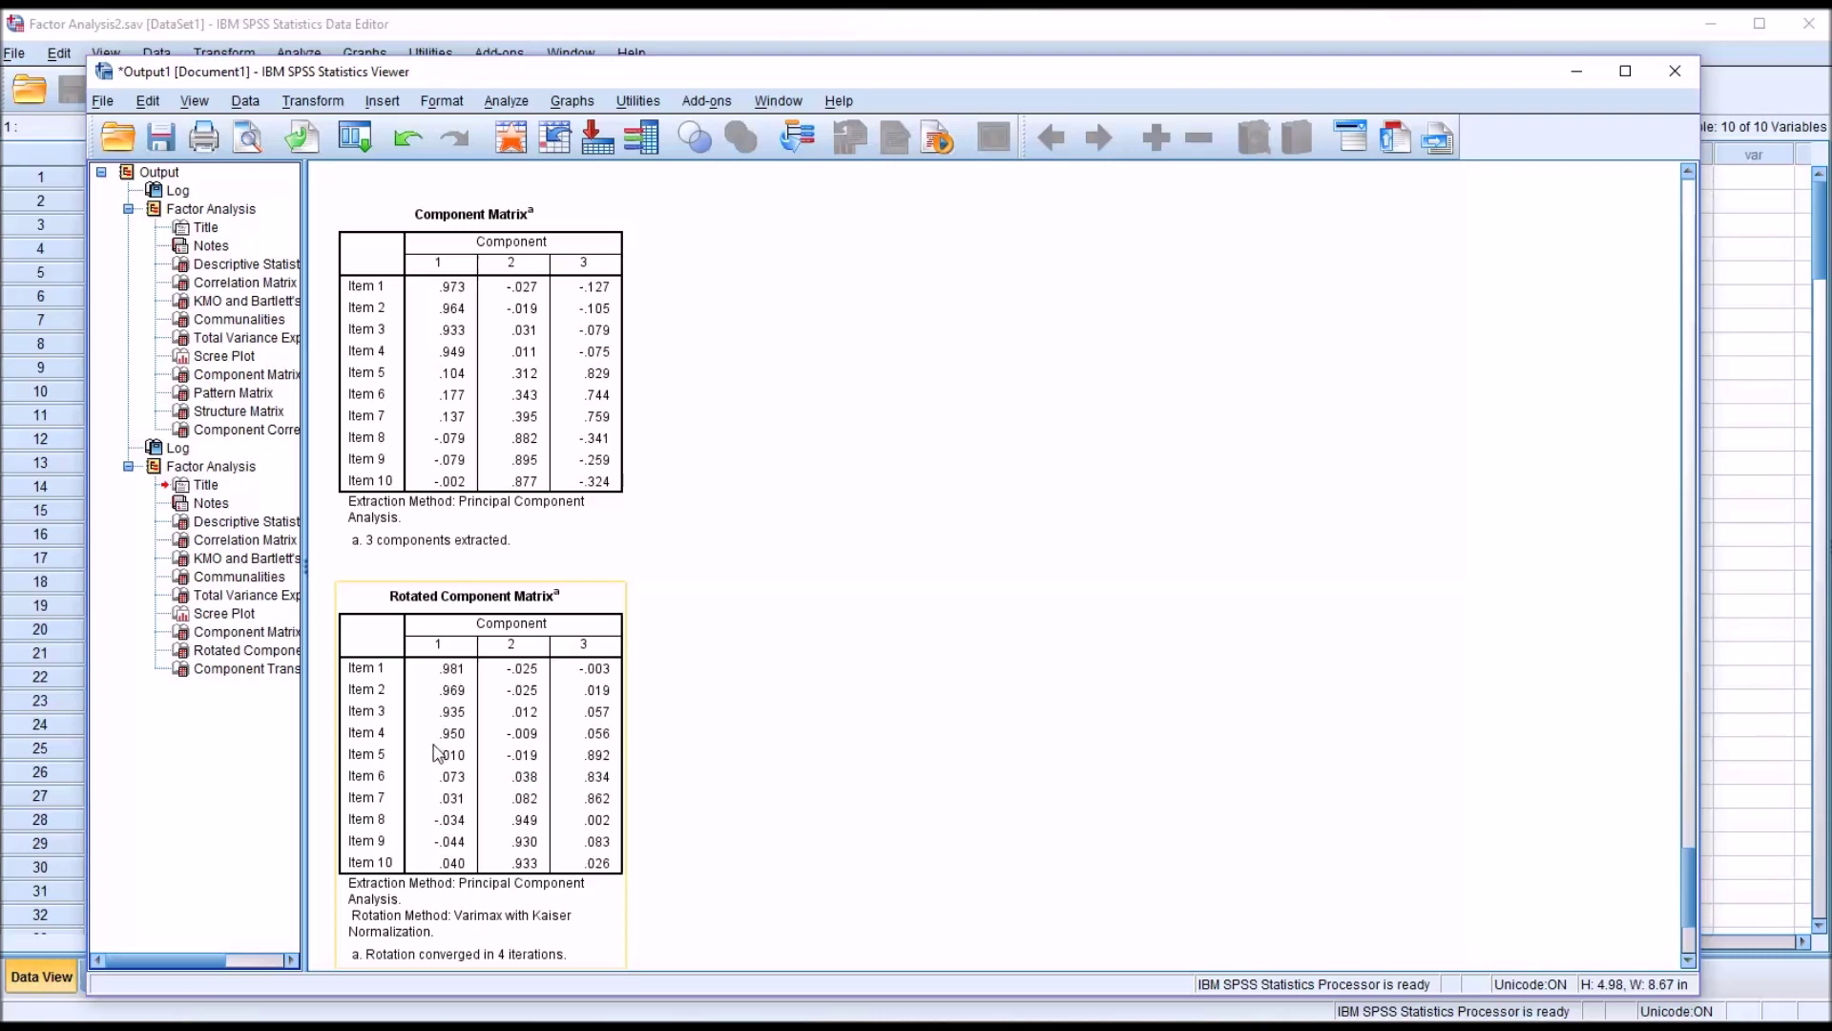
{"action": "left_click", "coordinate": [708, 807]}
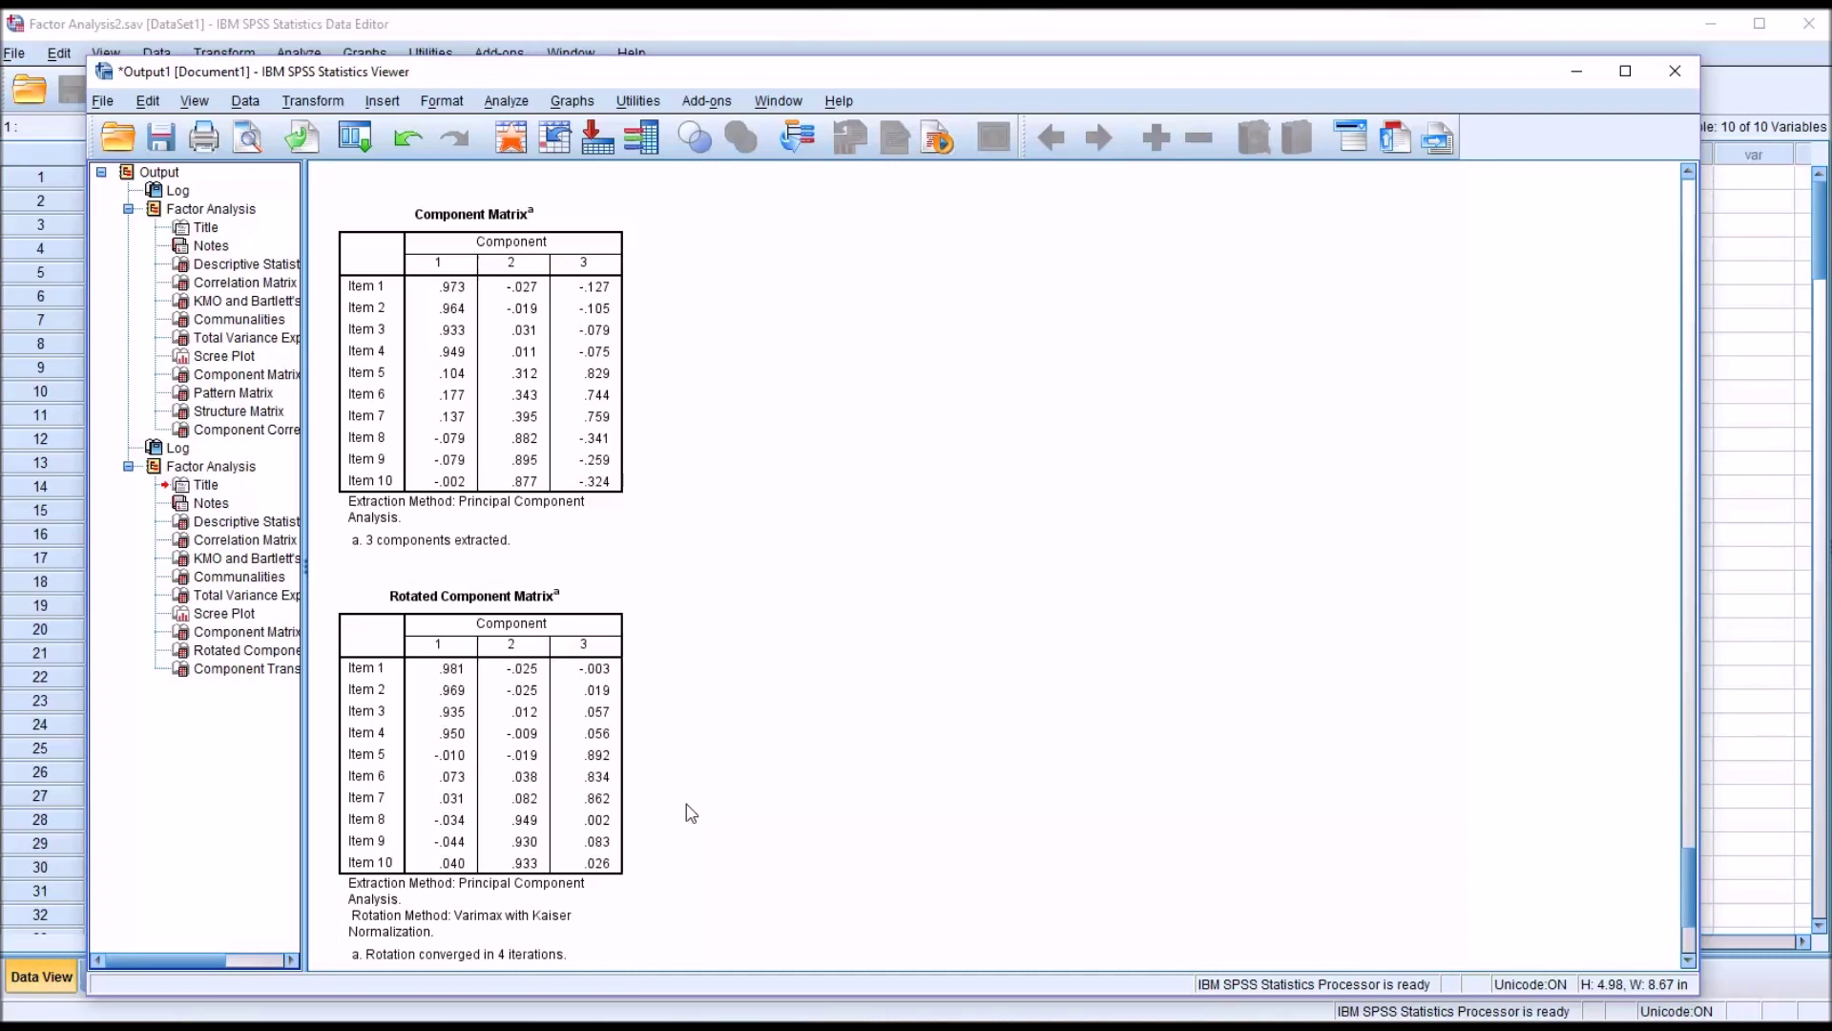
{"action": "left_click", "coordinate": [596, 832]}
{"action": "left_click", "coordinate": [502, 102]}
In Factor Analysis Options, sort loadings by size and suppress coefficients below .3.
{"action": "mouse_move", "coordinate": [668, 378]}
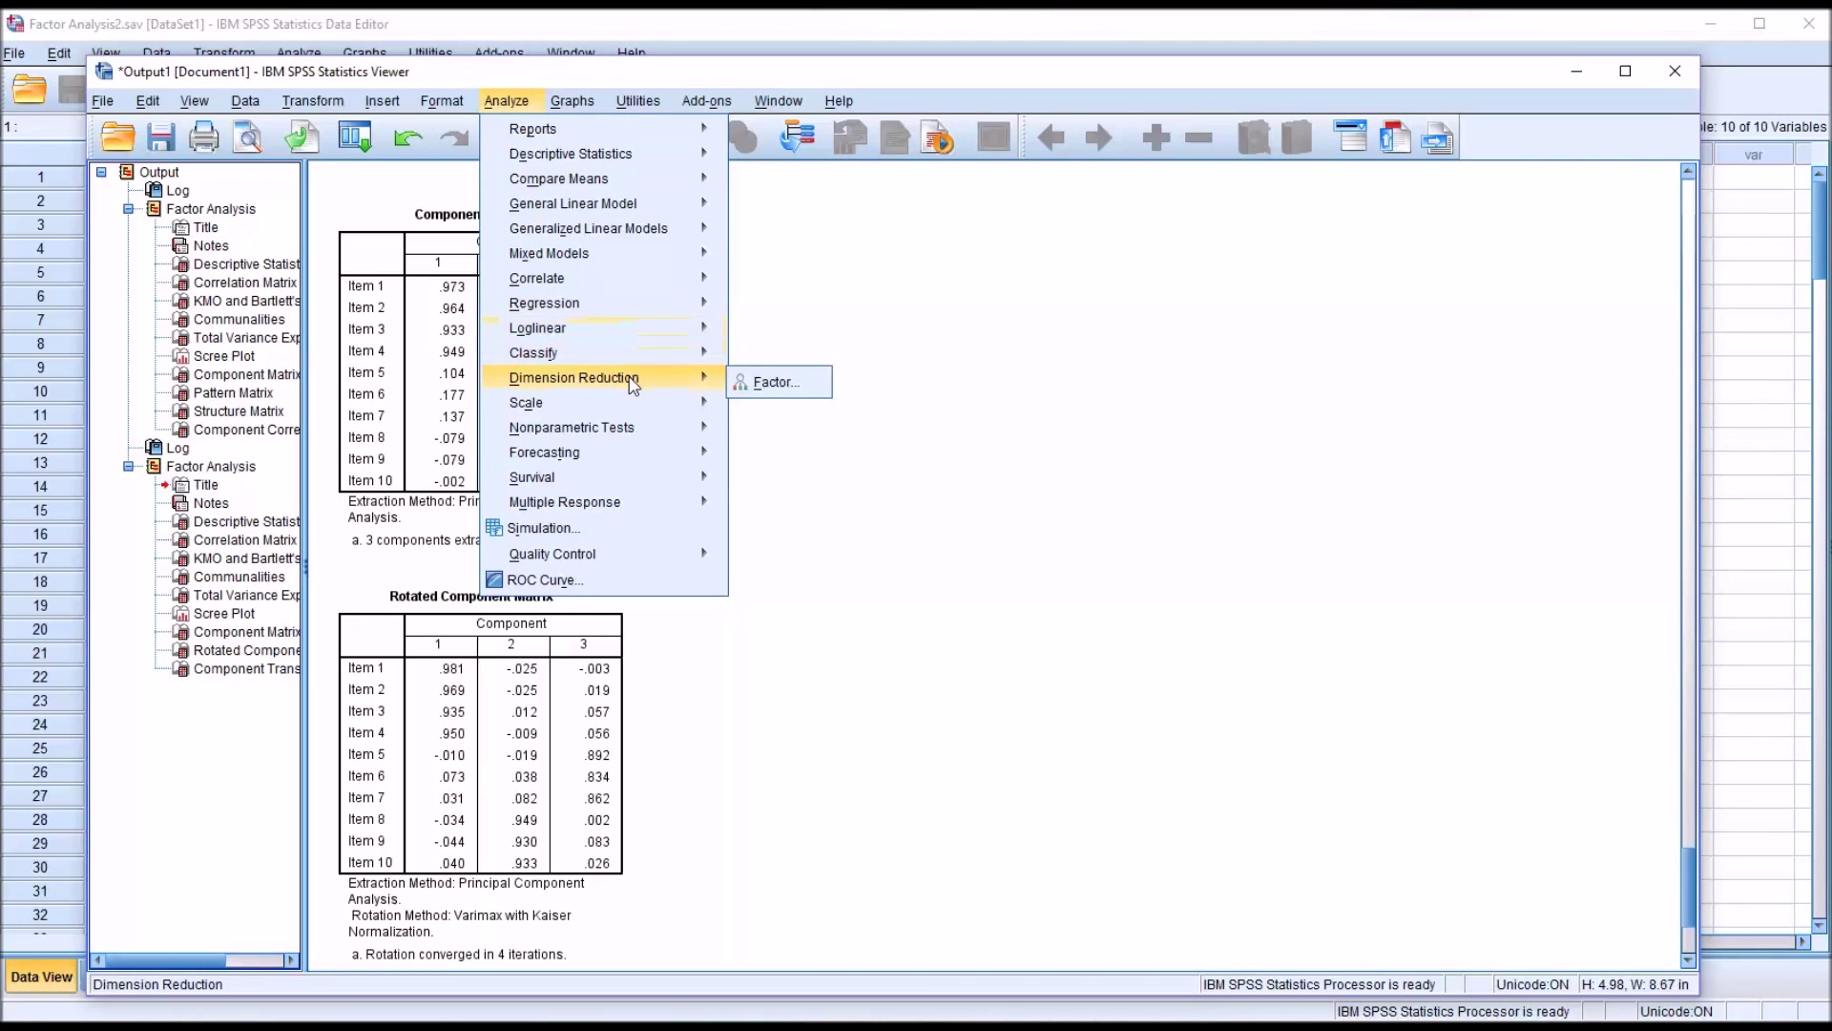
{"action": "left_click", "coordinate": [763, 386]}
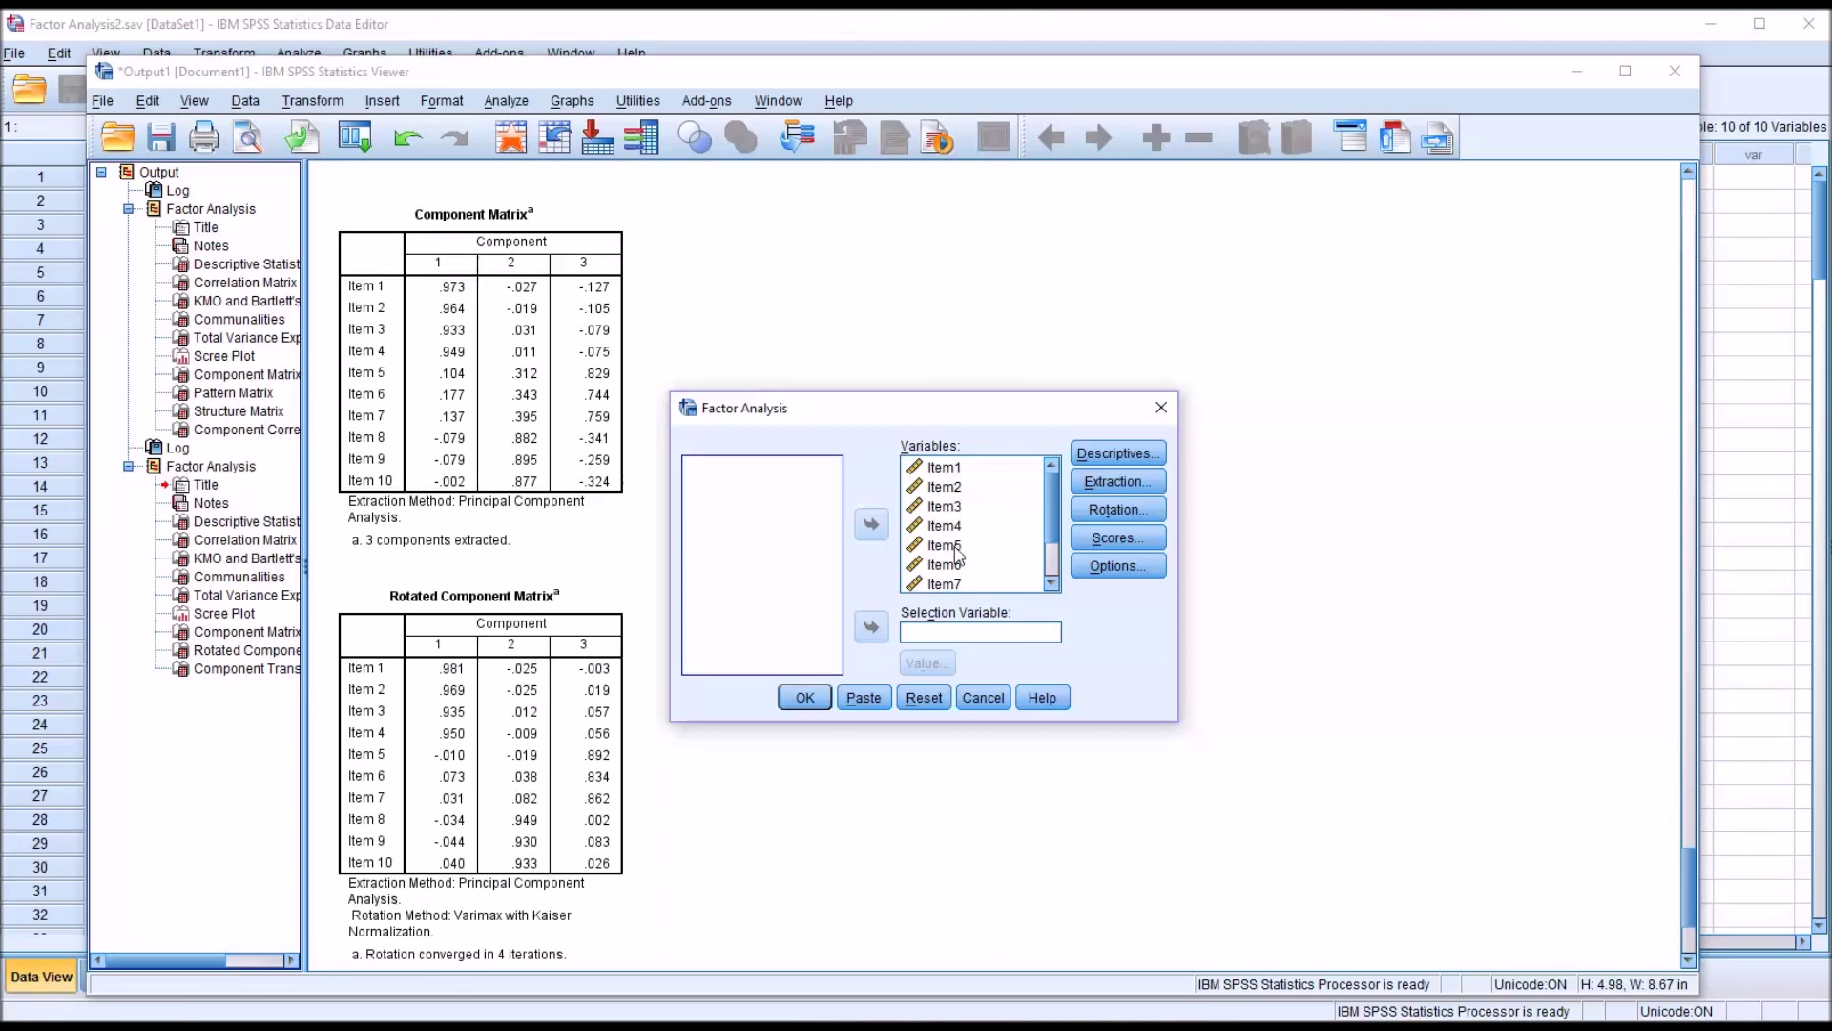
{"action": "left_click", "coordinate": [1110, 566]}
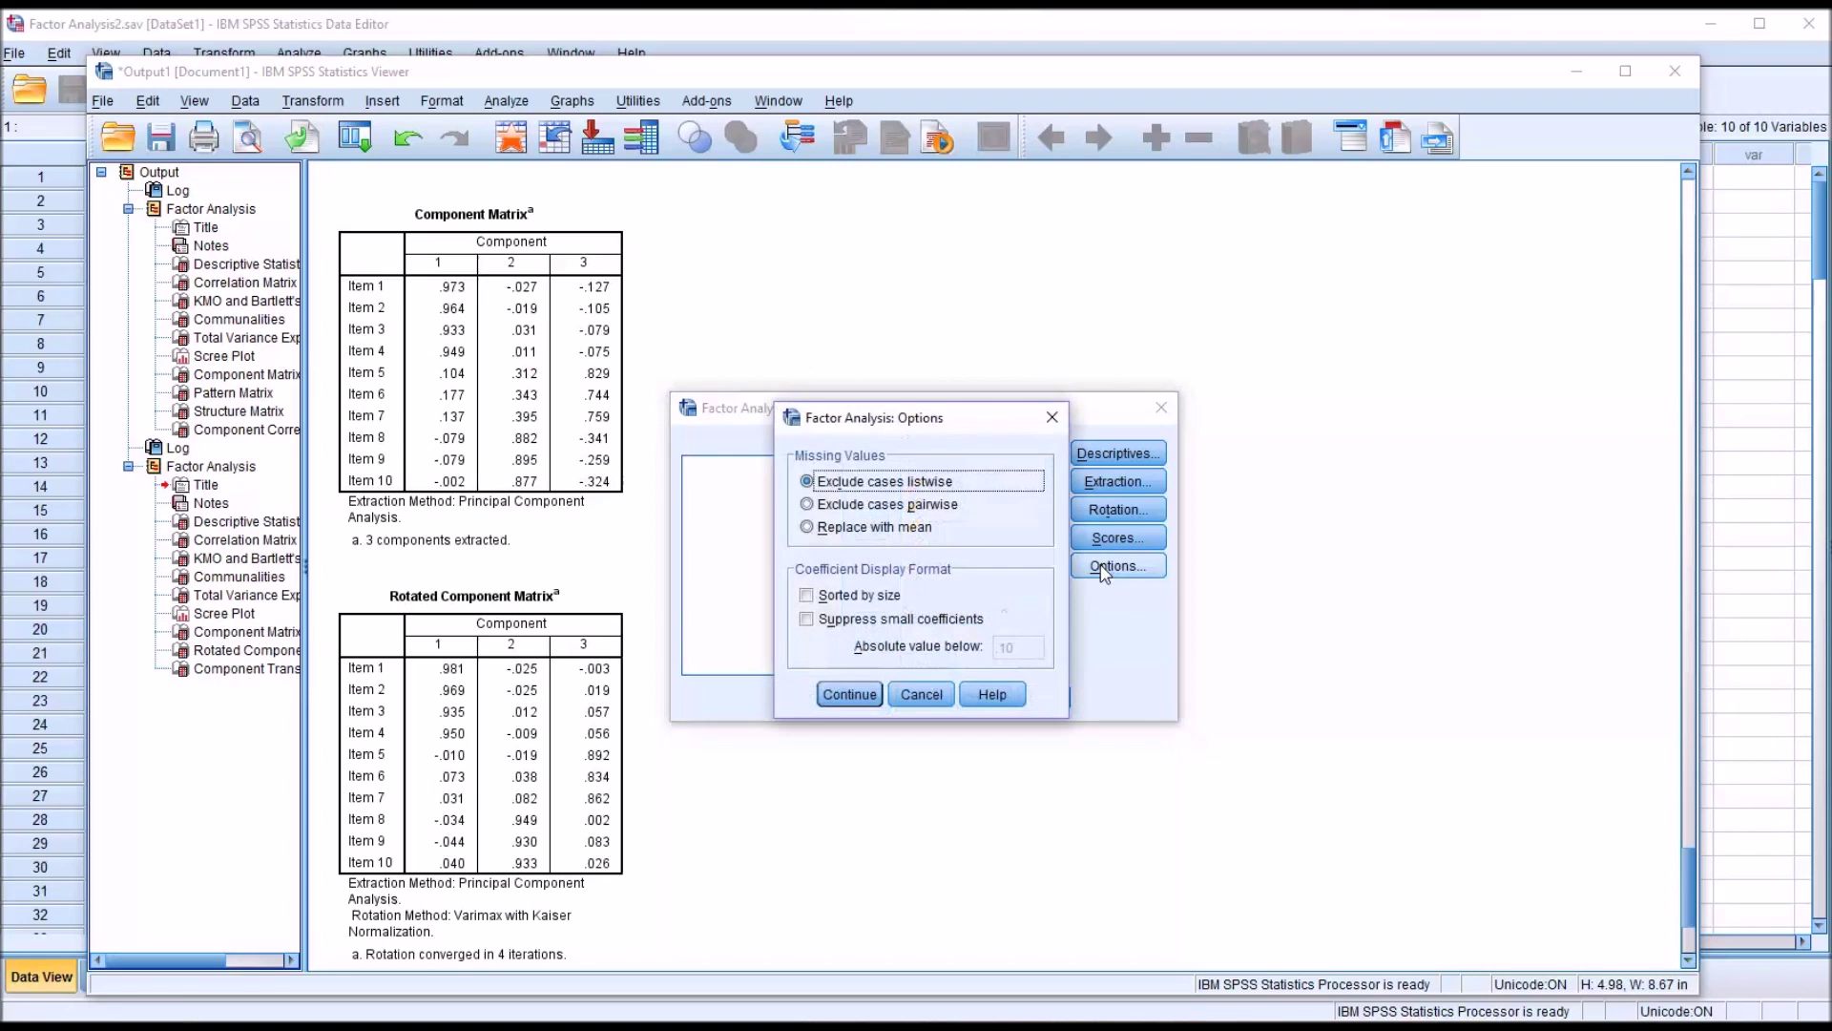
{"action": "left_click", "coordinate": [807, 595]}
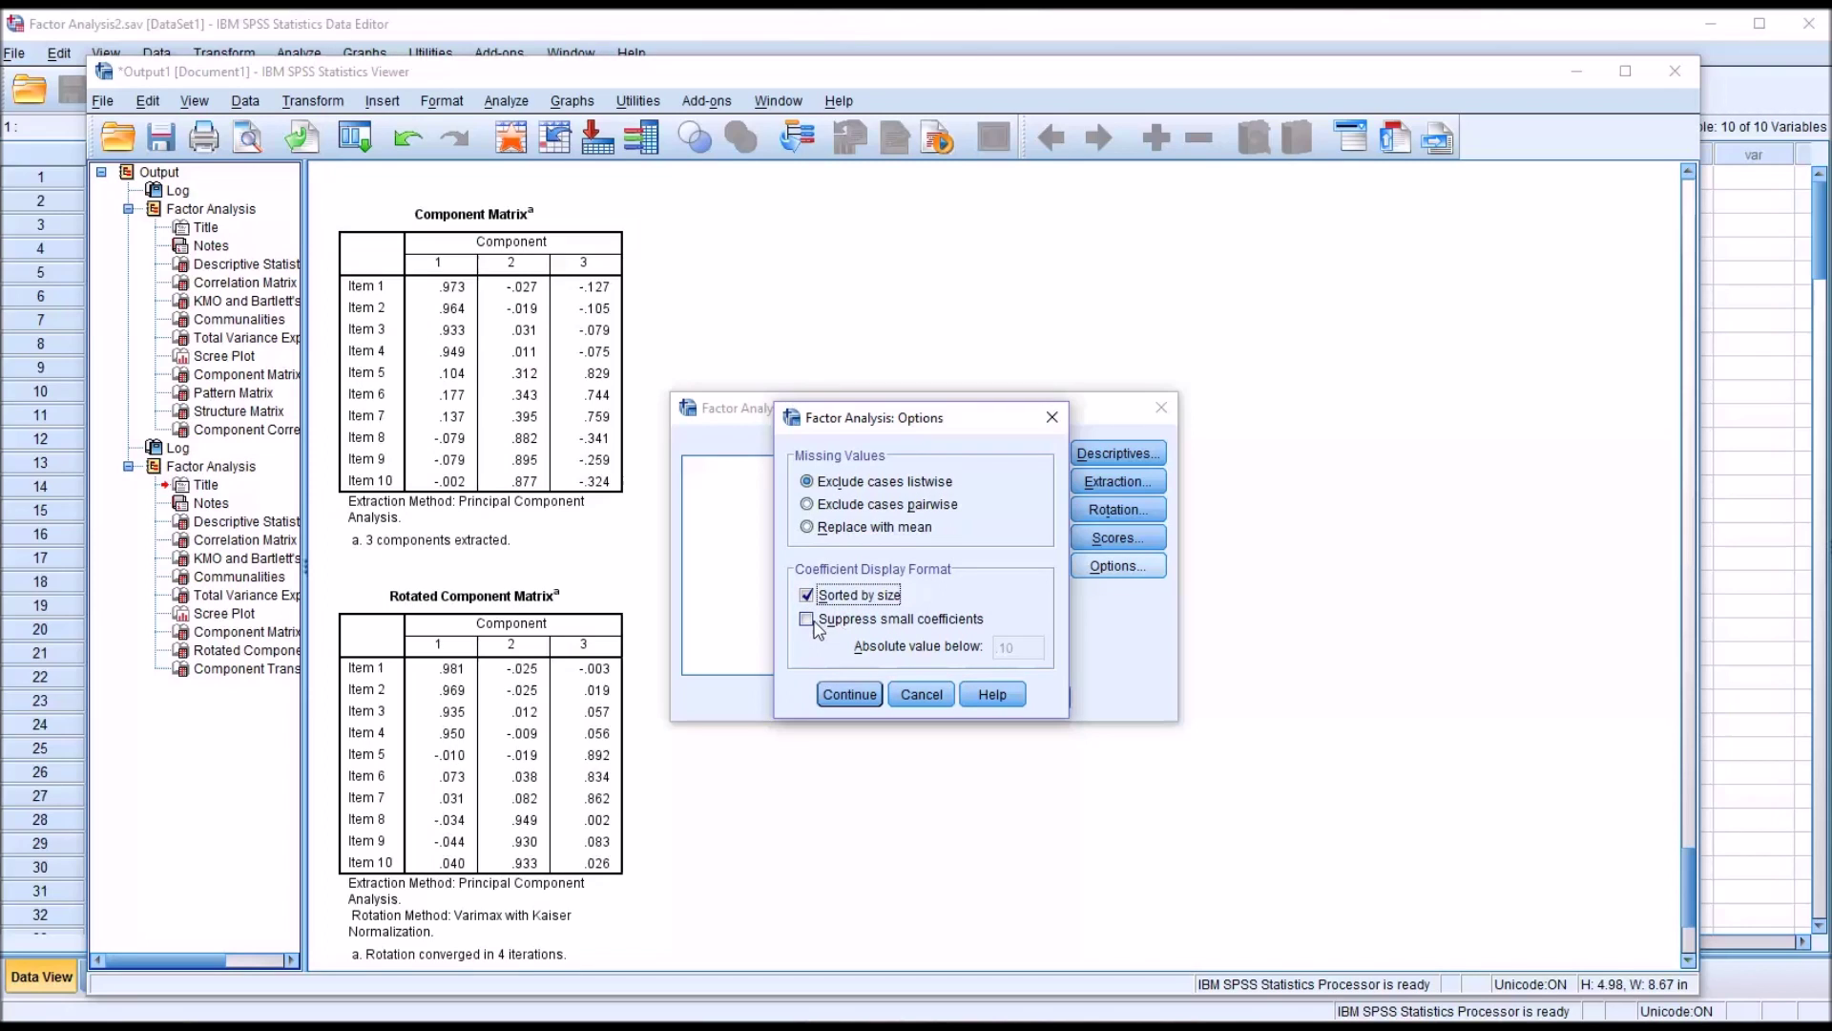
{"action": "left_click", "coordinate": [806, 619]}
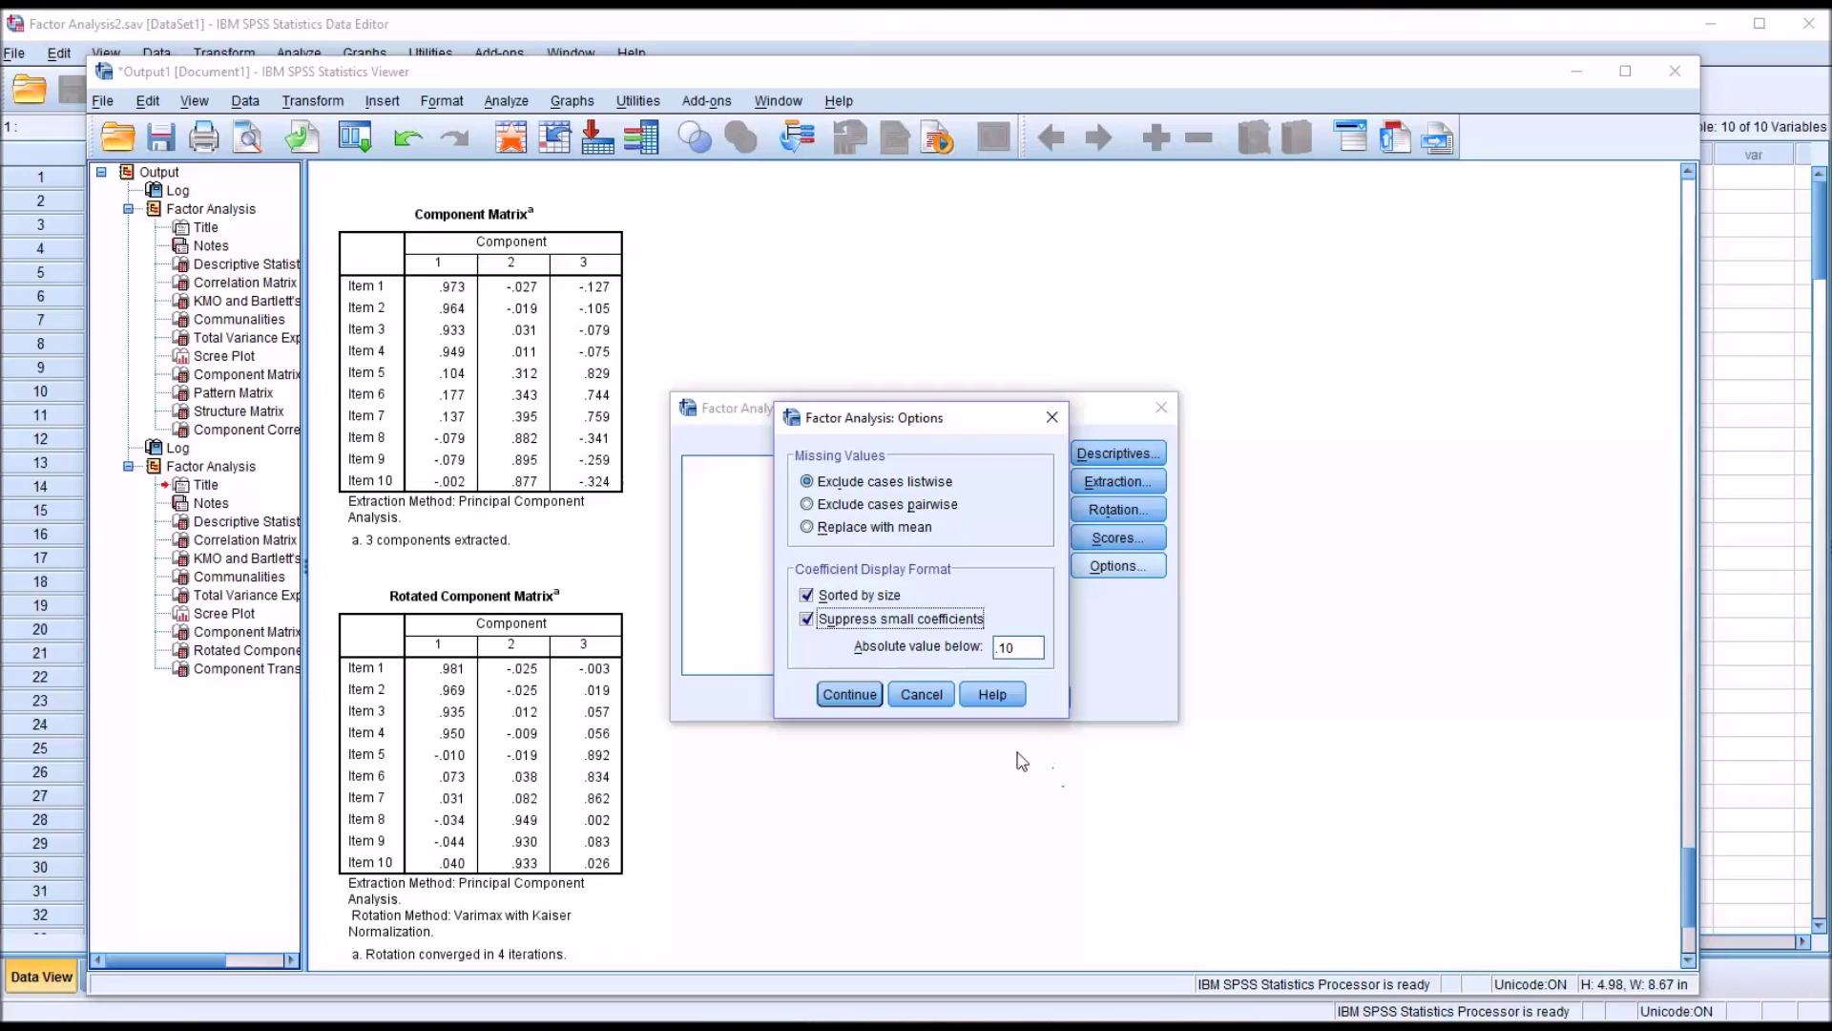
{"action": "double_click", "coordinate": [1024, 654]}
{"action": "type", "text": ".3"}
{"action": "left_click", "coordinate": [859, 695]}
Rerun the analysis and select the sorted Rotated Component Matrix showing three factors.
{"action": "left_click", "coordinate": [809, 697]}
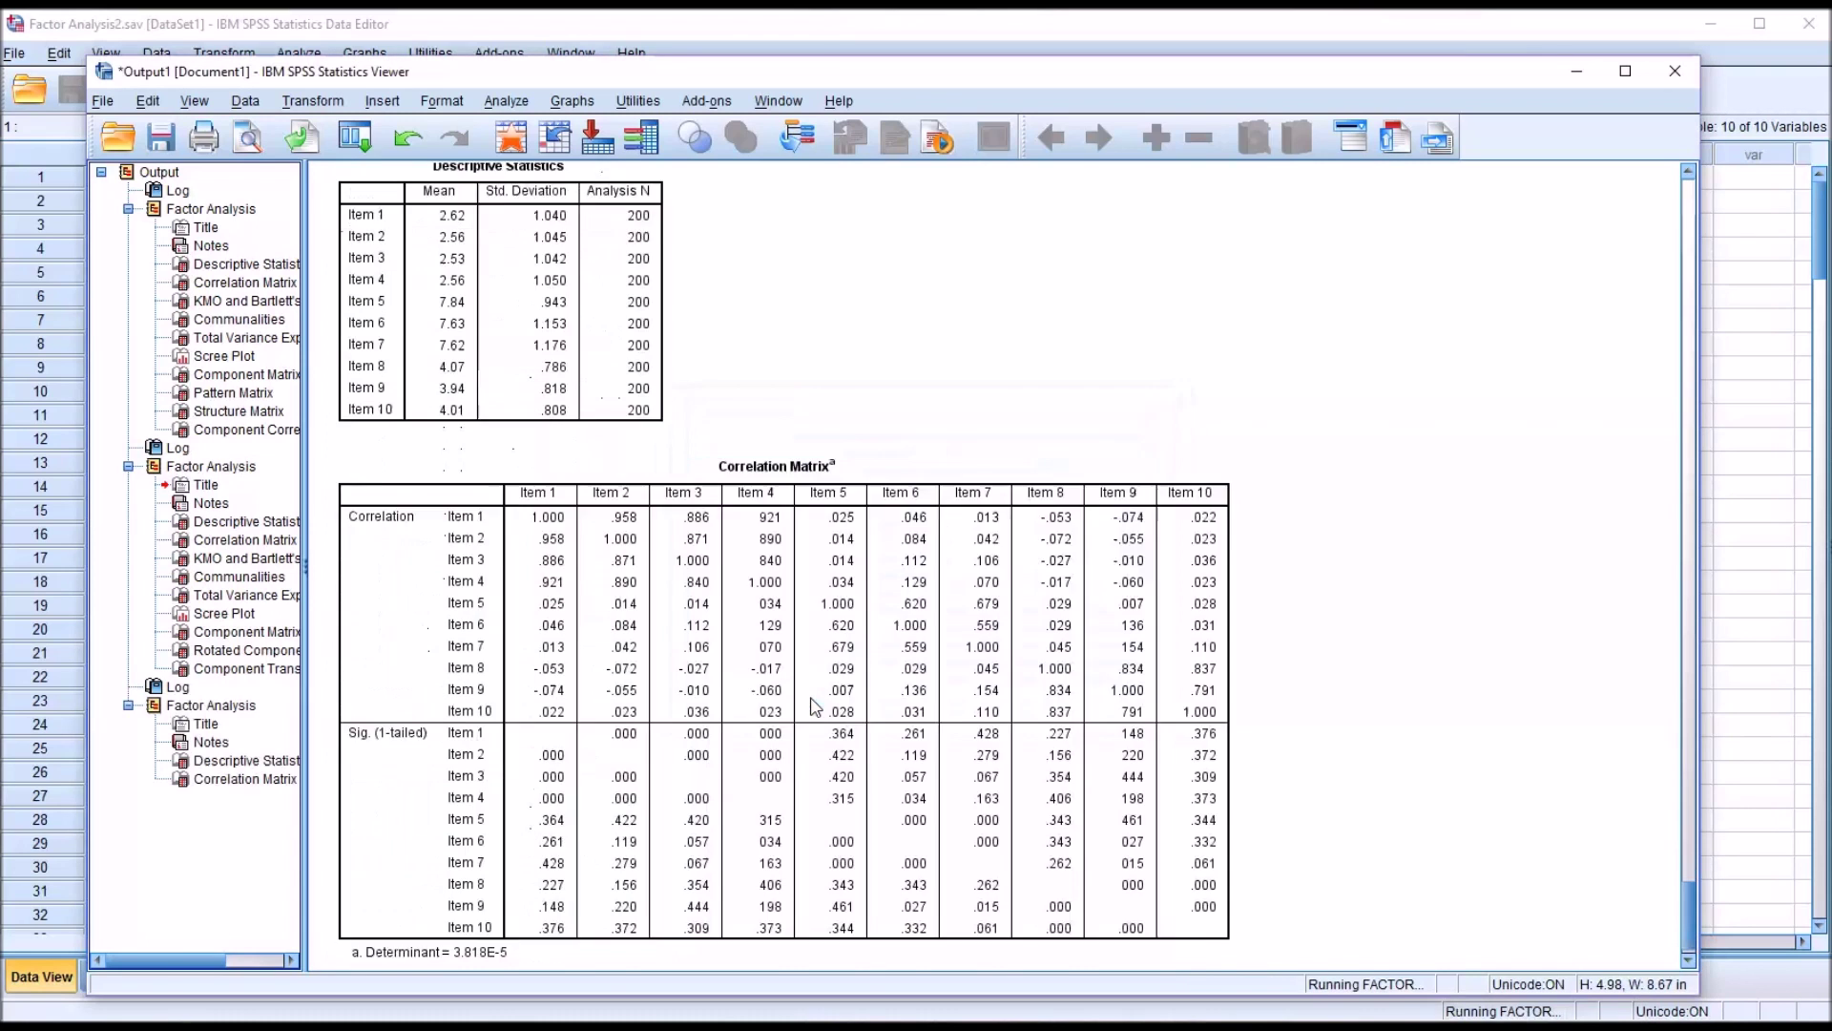
{"action": "left_click_drag", "start_coordinate": [1688, 782], "coordinate": [1693, 928]}
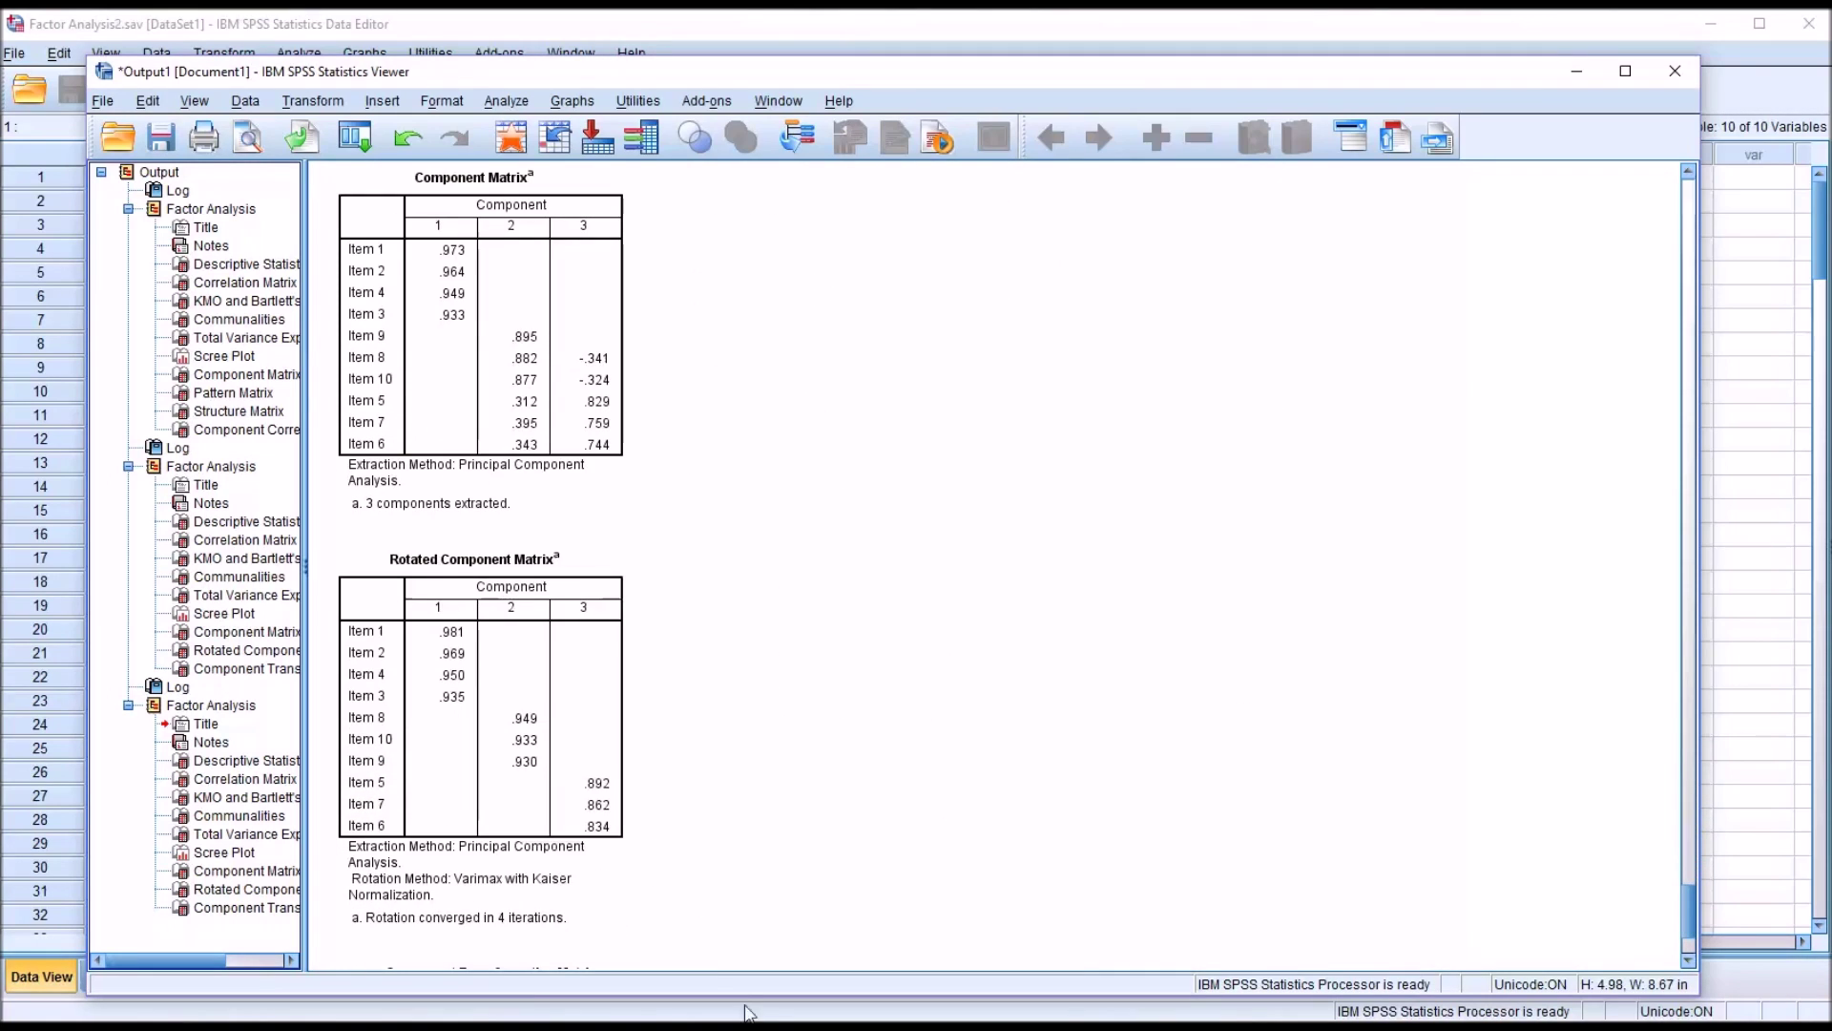
{"action": "left_click", "coordinate": [588, 737]}
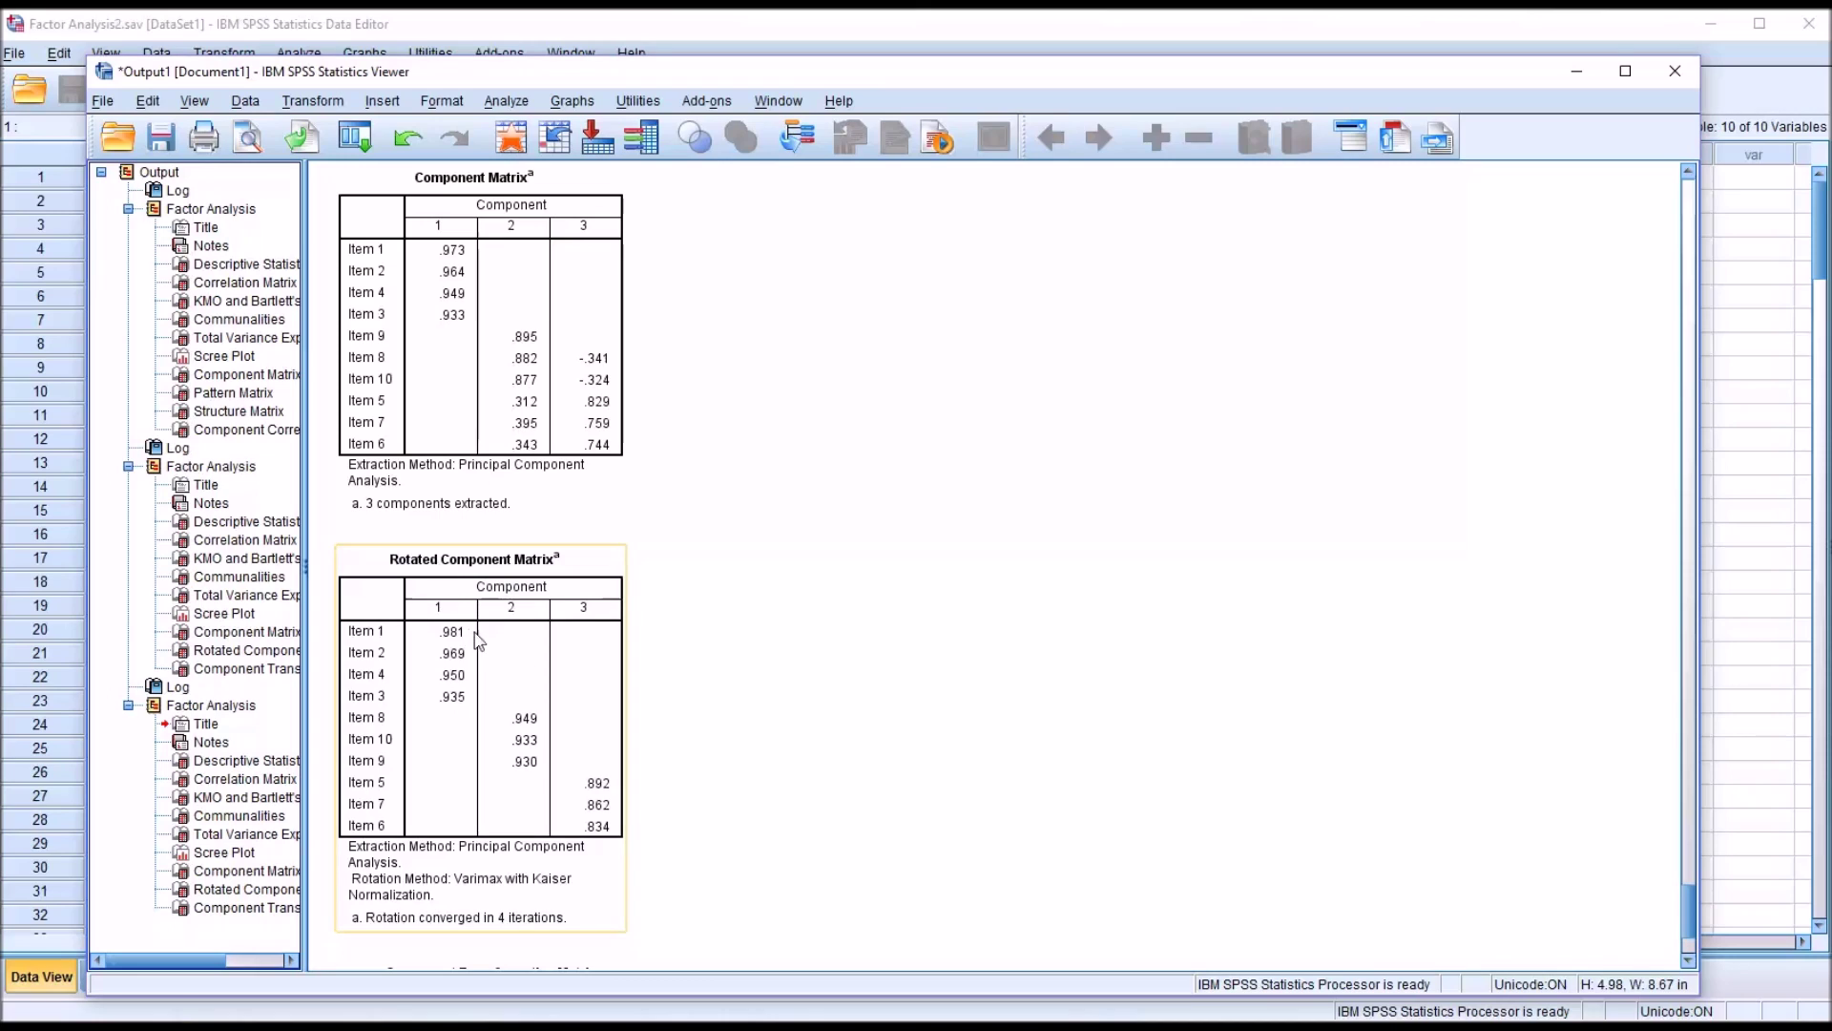